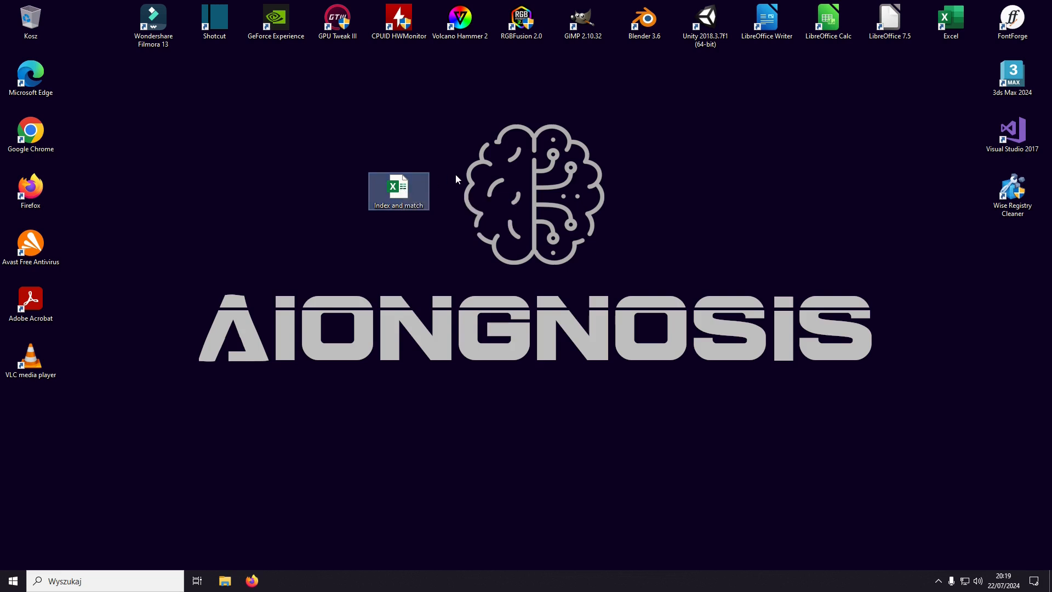
Step: Open the "Index and match" workbook from the desktop and look at the two Fallout entries and their developer in the games table
double_click(403, 187)
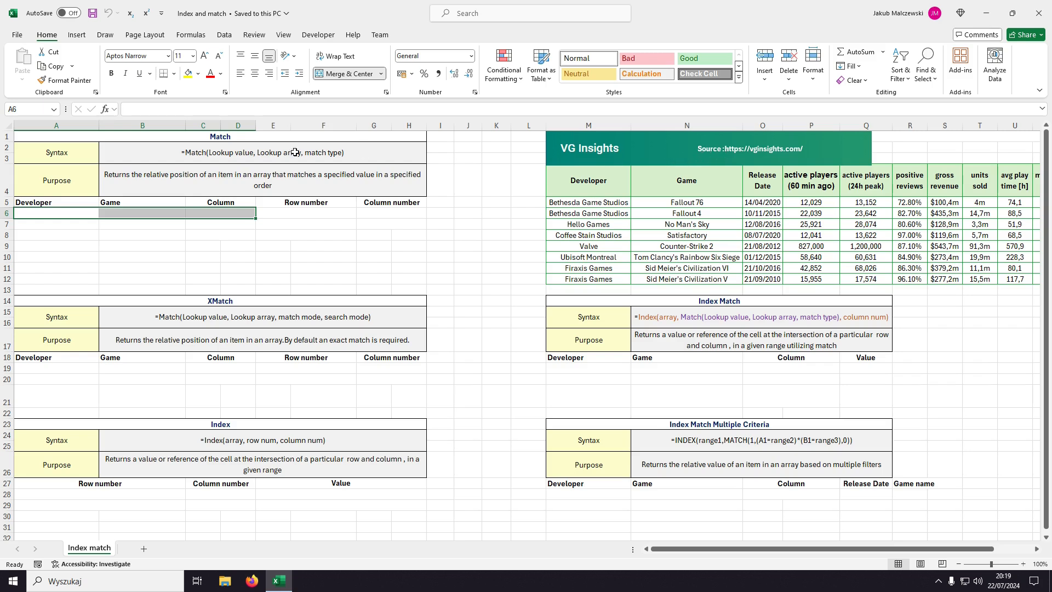
click(86, 213)
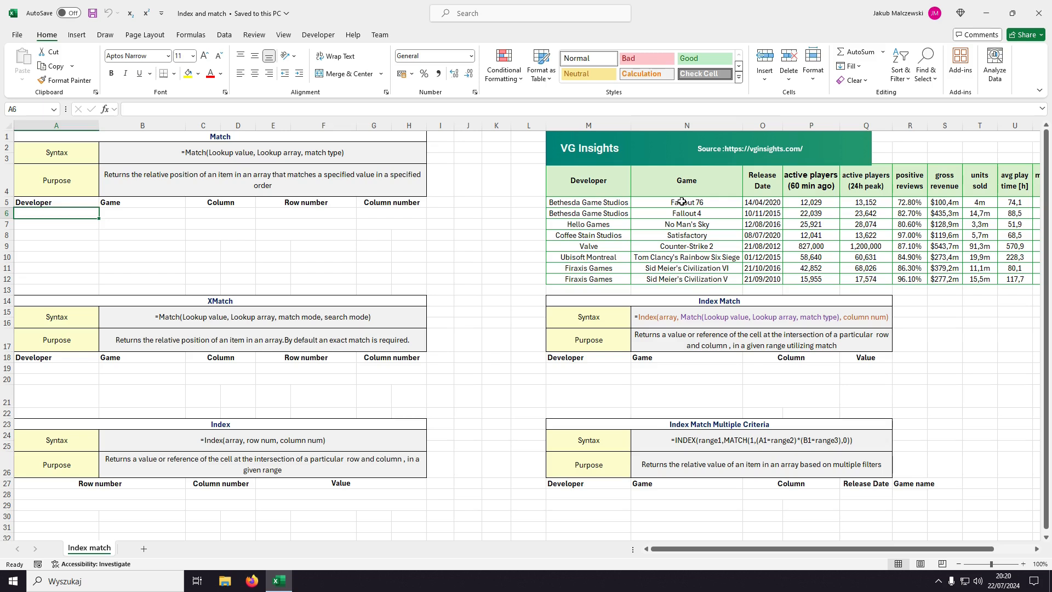
drag(683, 202, 680, 212)
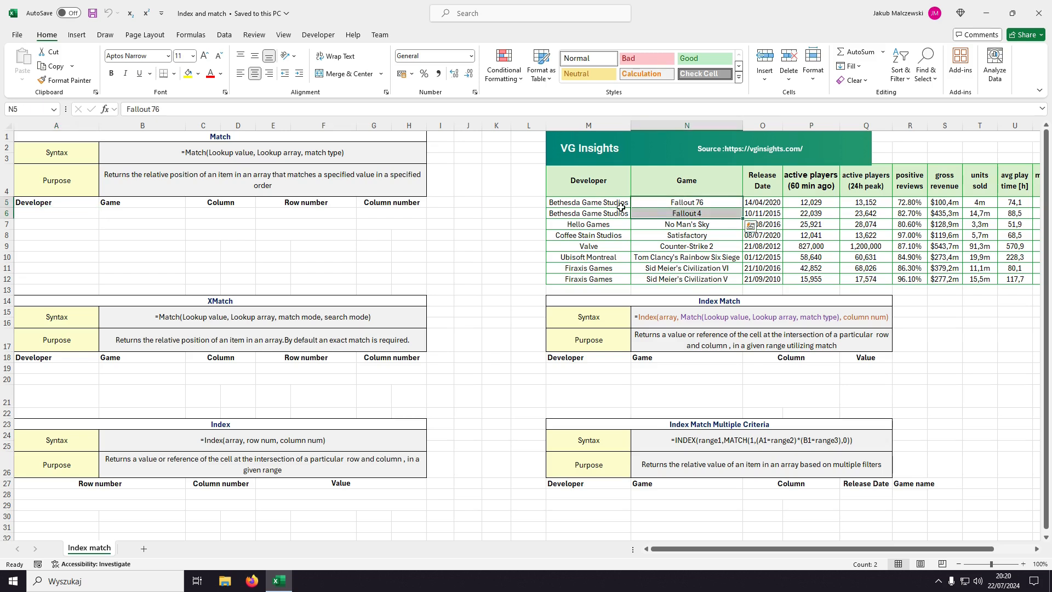
drag(606, 204, 595, 212)
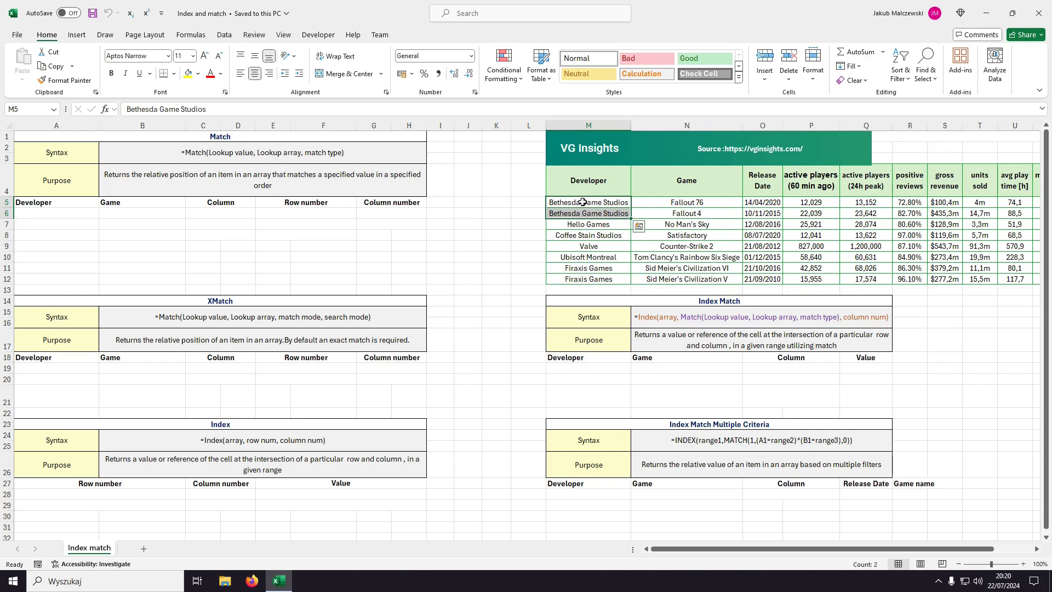
Step: Select the developer names in M5:M12 and add a new worksheet named List
drag(582, 203, 580, 278)
key(ctrl+c)
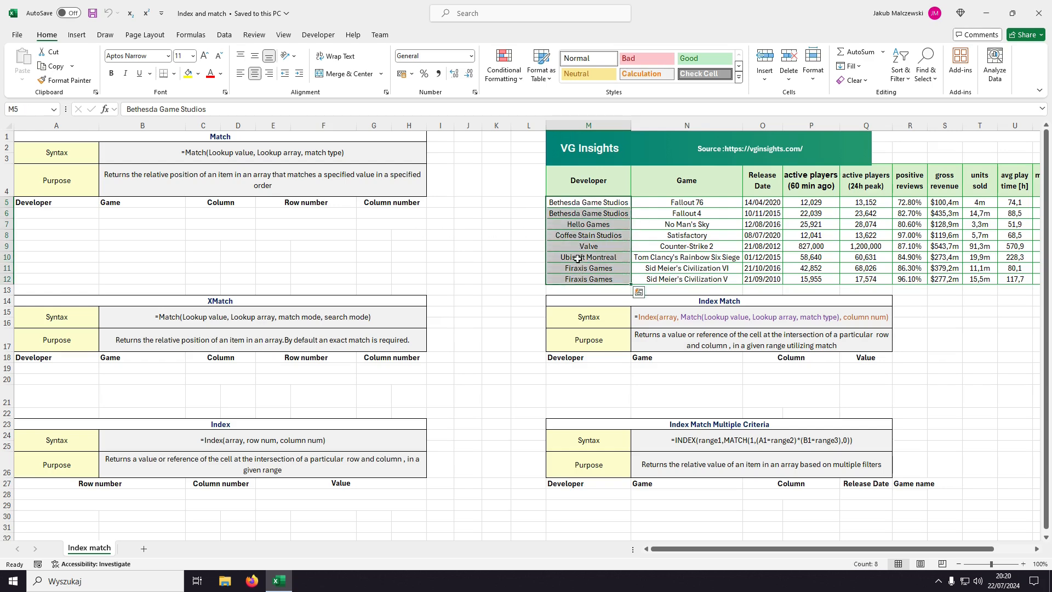
click(144, 550)
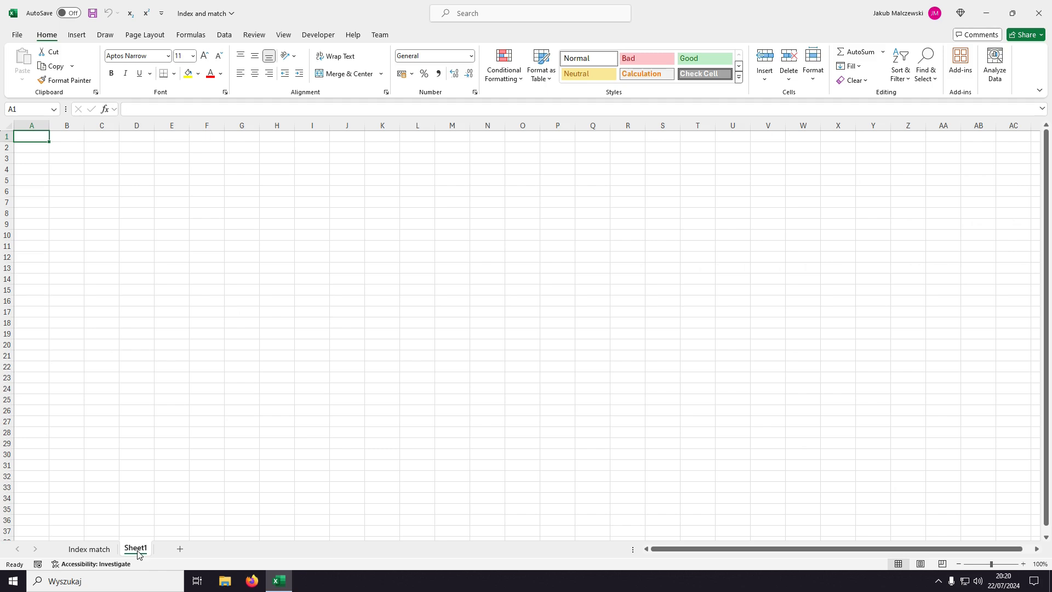
double_click(137, 548)
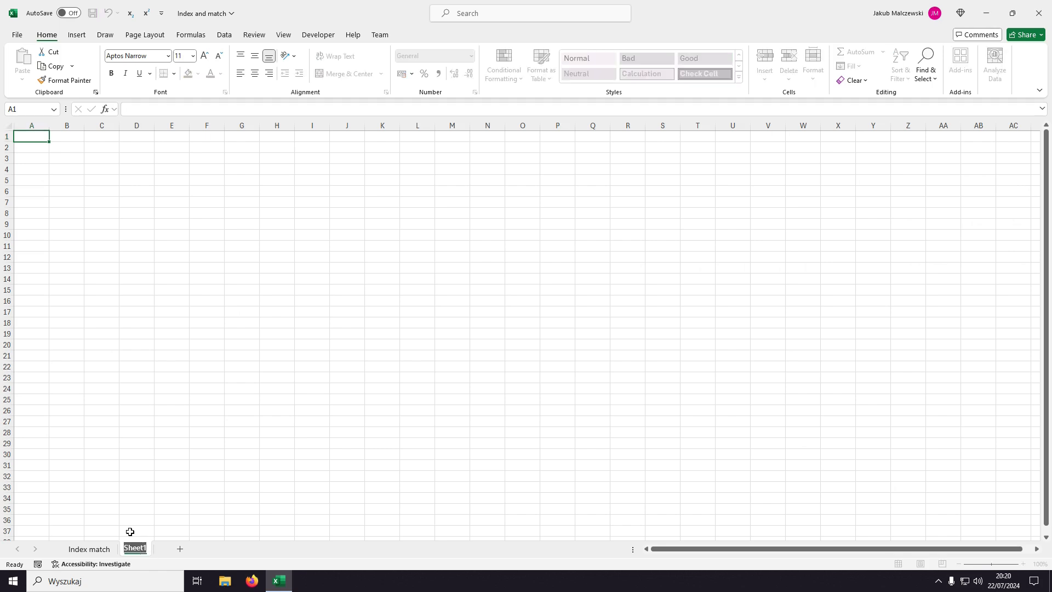
text(List)
key(Return)
Step: Copy the developer names in M5:M12 of the Index match sheet and paste them as values into A1 of the List sheet
click(90, 548)
right_click(585, 247)
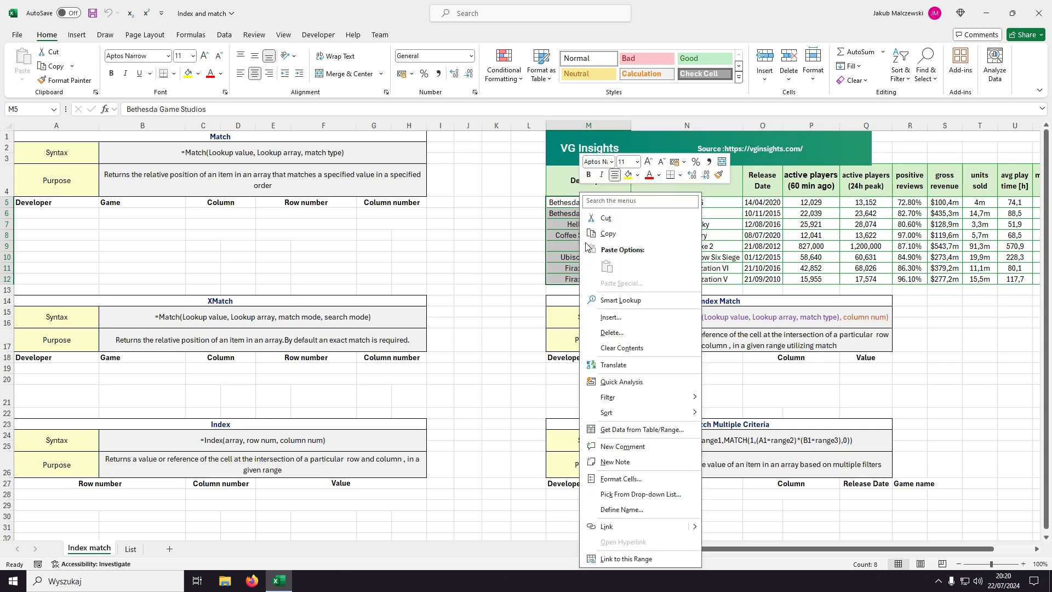
click(606, 233)
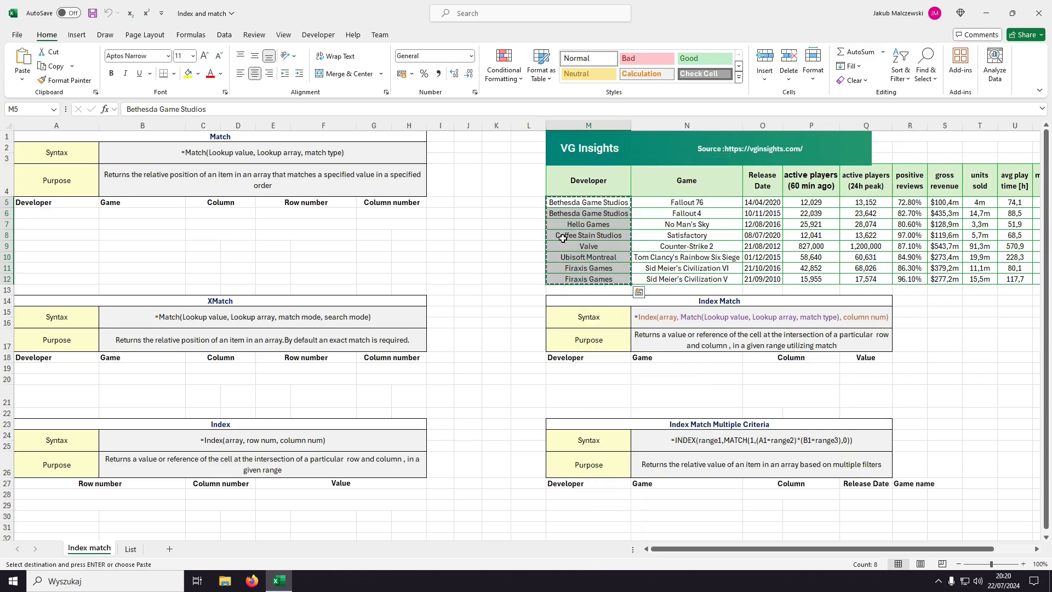
click(126, 550)
right_click(35, 133)
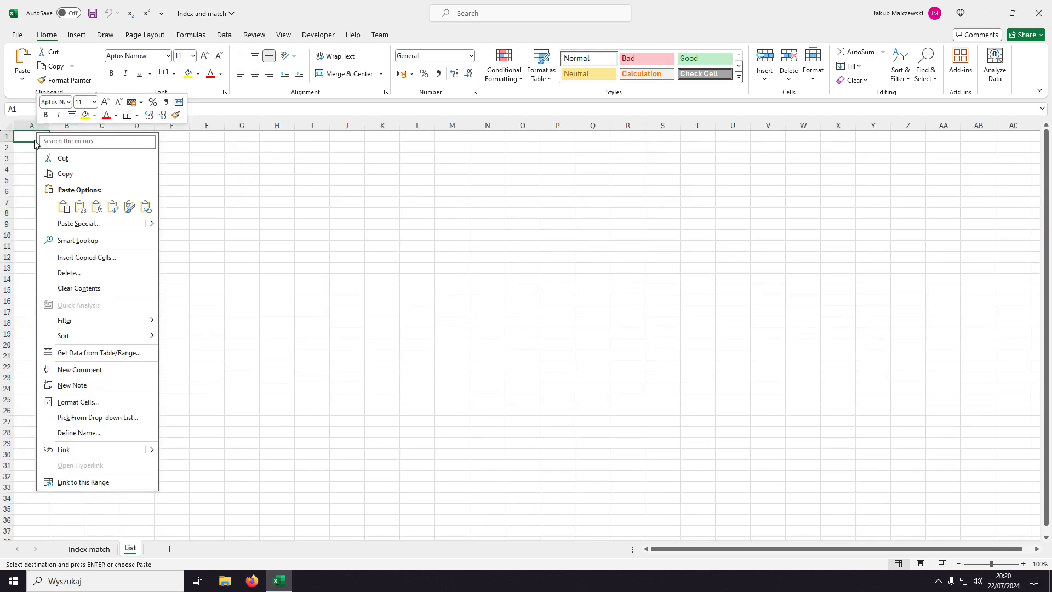
click(77, 206)
Step: Remove the duplicate developer names from column A of the List sheet and autofit the column's width
click(224, 35)
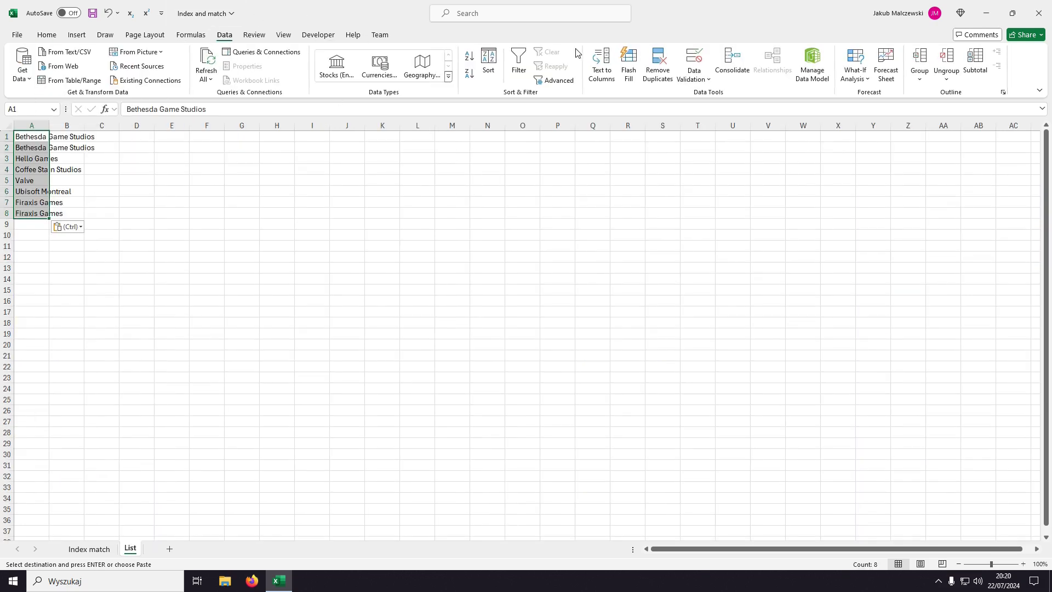
click(658, 63)
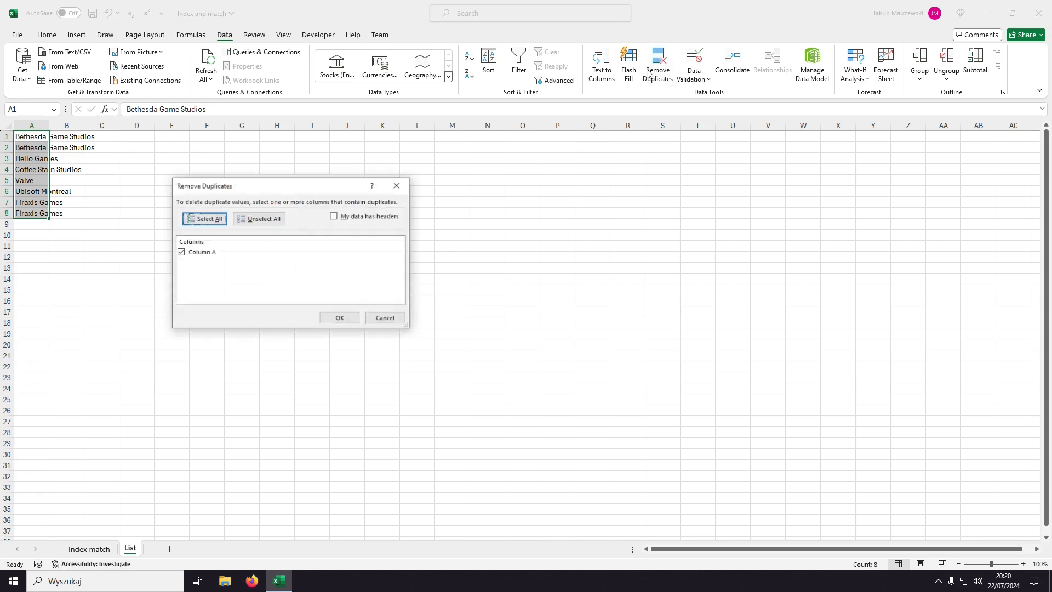
click(336, 318)
click(525, 323)
click(137, 169)
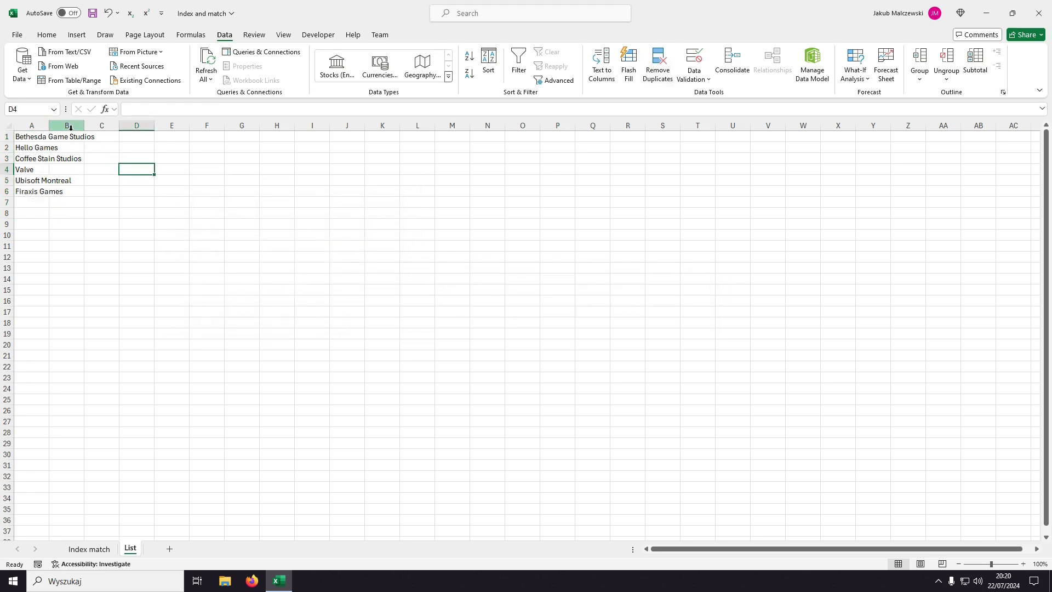
double_click(49, 126)
Step: Start a FILTER formula in B1 of the List sheet with the absolute array 'Index match'!$N$5:$N$12
click(117, 137)
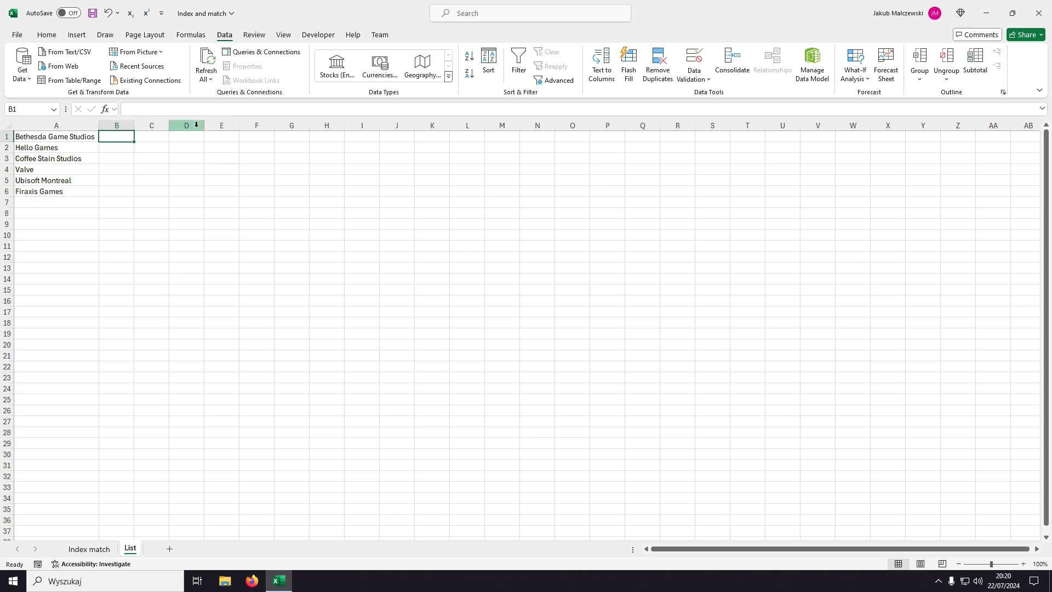
text(=fil)
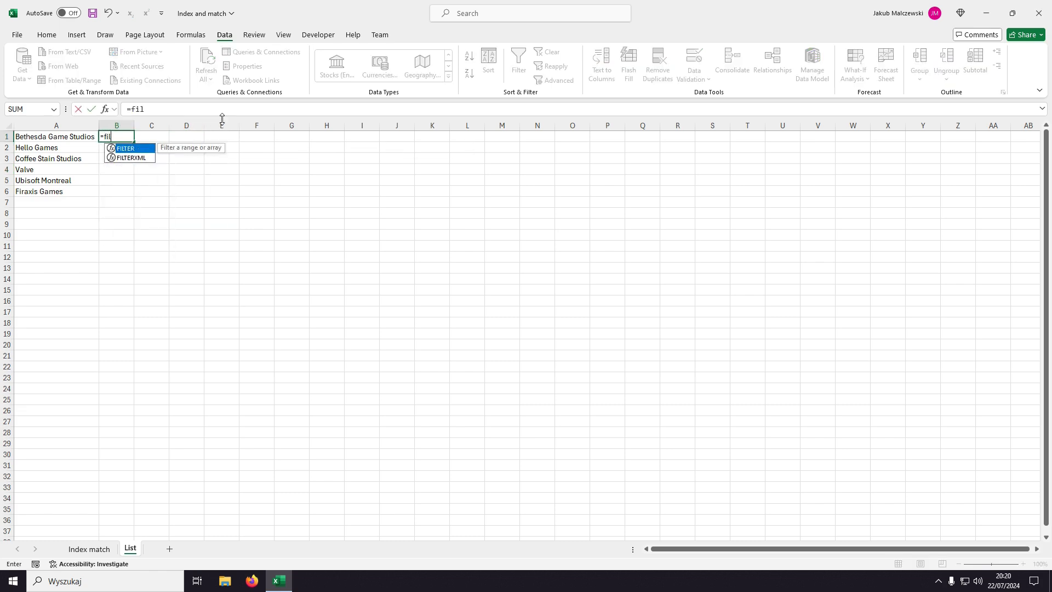
key(Tab)
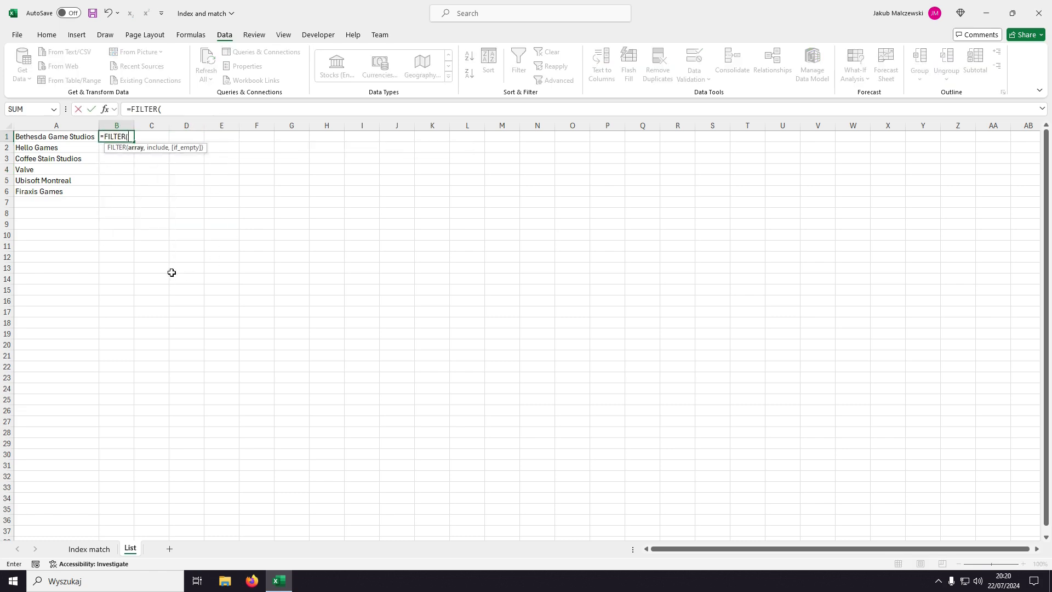
click(89, 549)
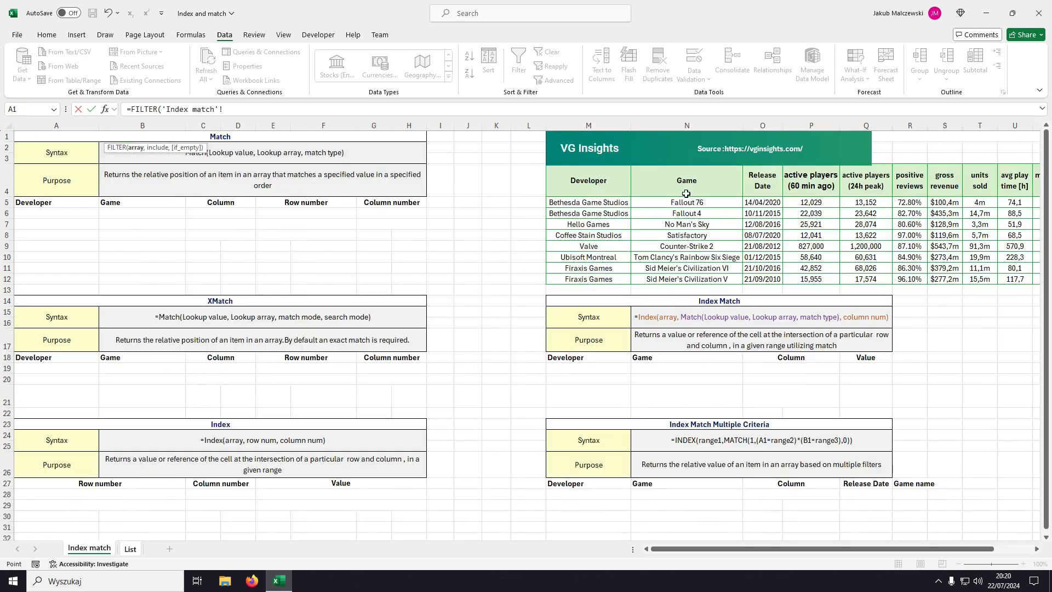
drag(689, 198, 688, 279)
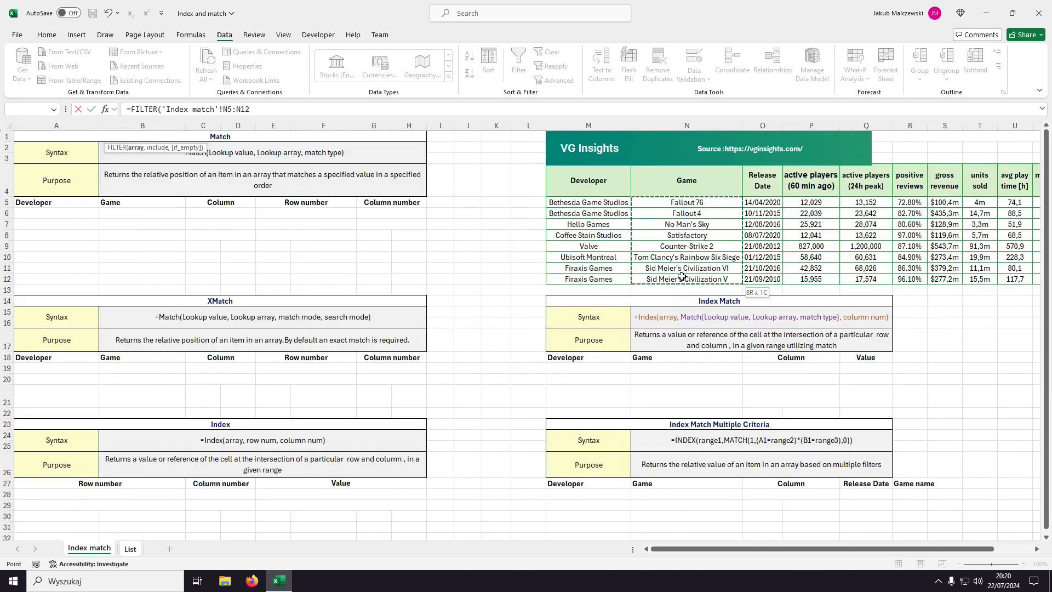
click(228, 109)
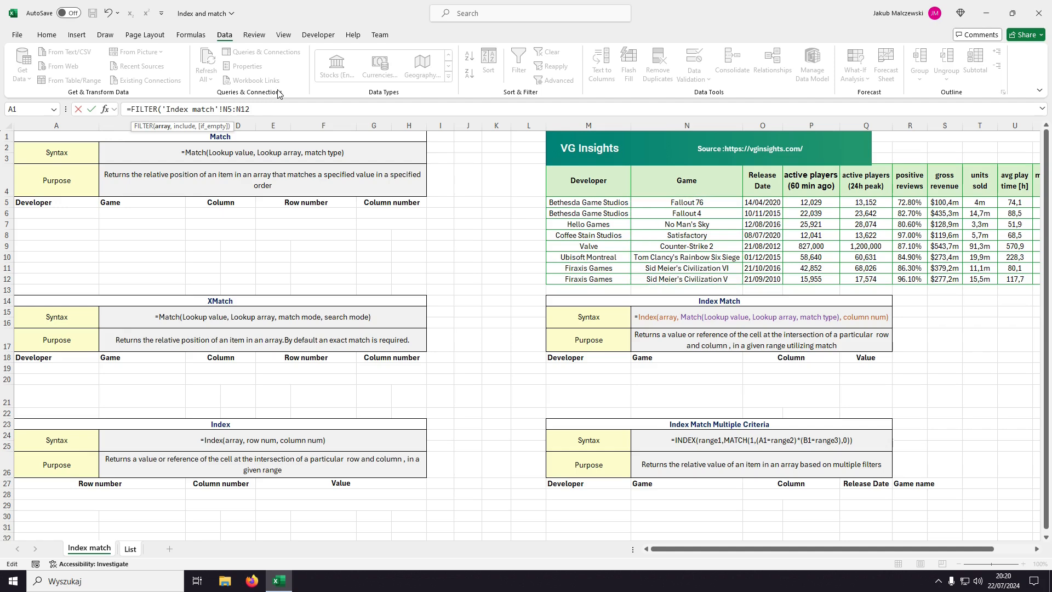
key(F4)
click(265, 109)
key(F4)
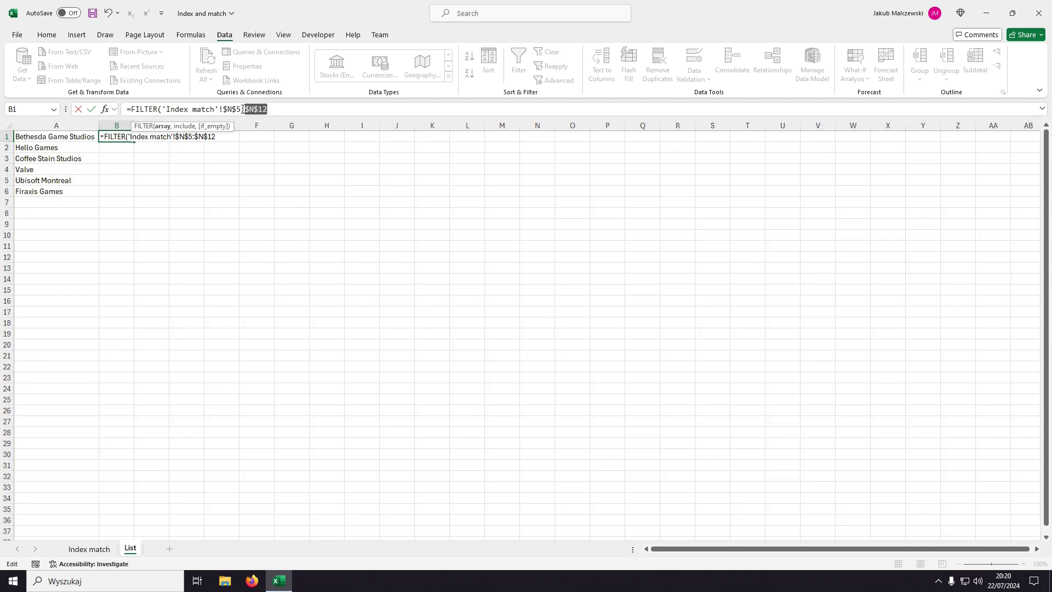
Step: Add the include condition 'Index match'!M5:M12=List!A1 to the FILTER formula and close its parenthesis
click(288, 109)
text(,)
click(93, 549)
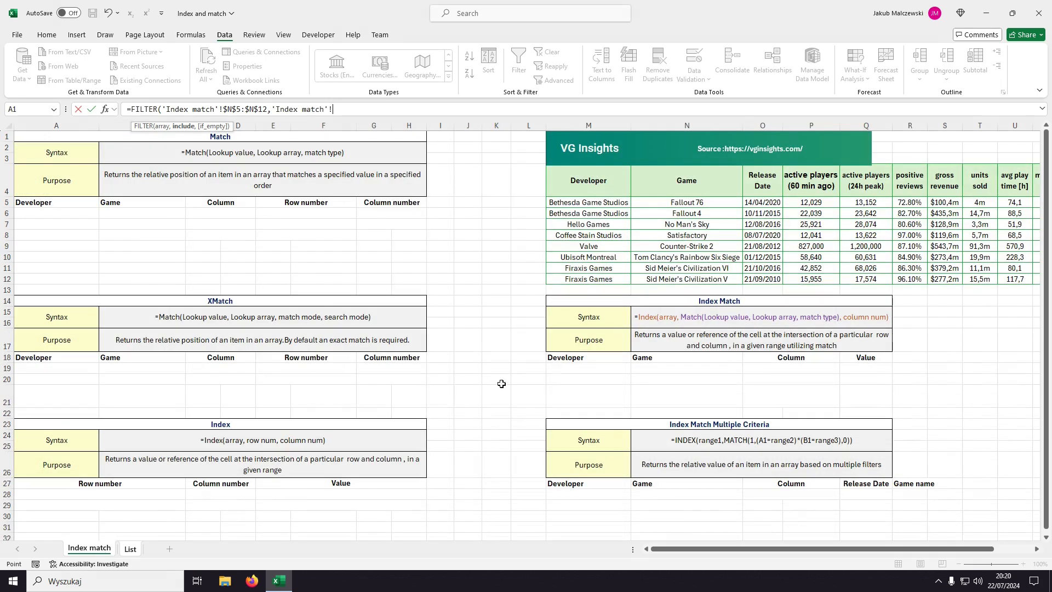
drag(618, 202, 613, 279)
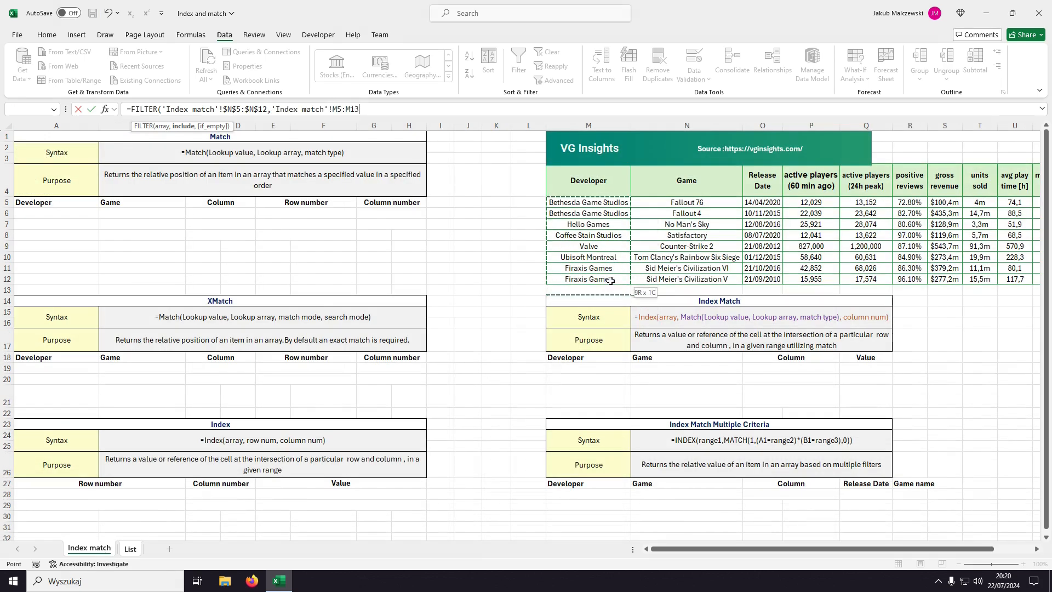
text(=)
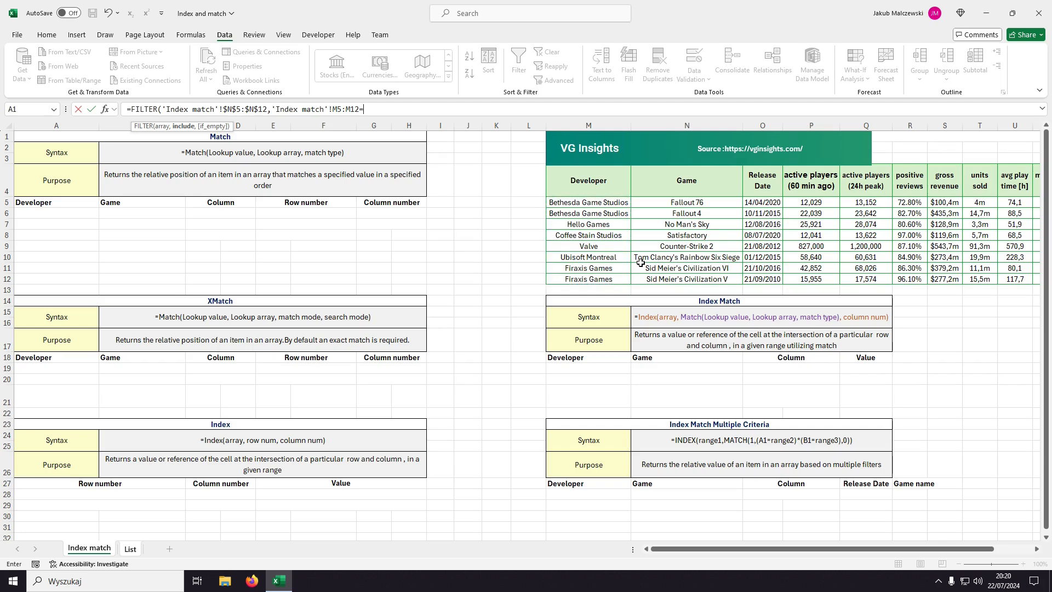
click(135, 550)
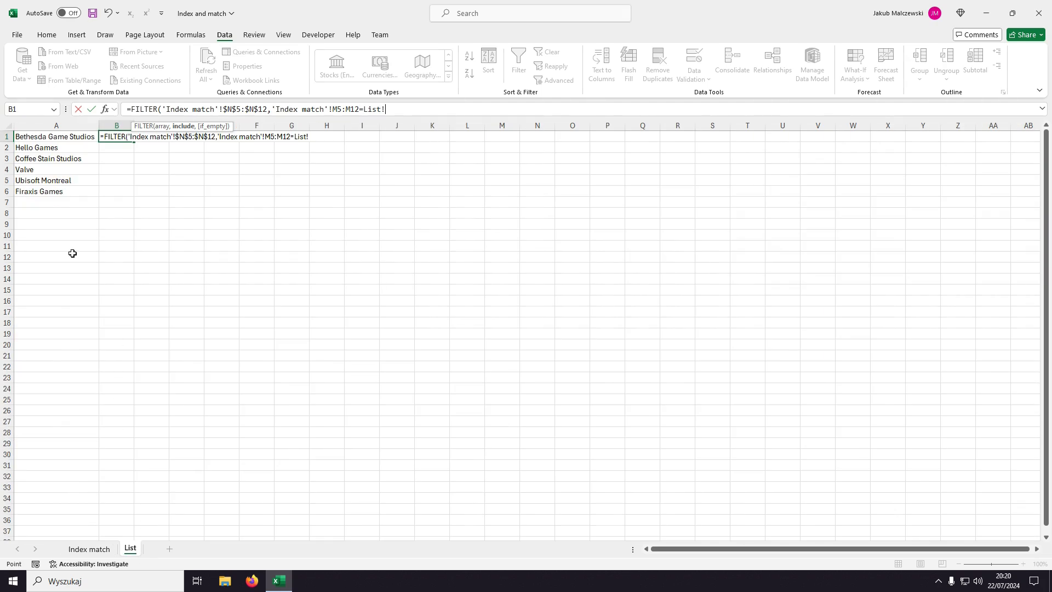
click(90, 139)
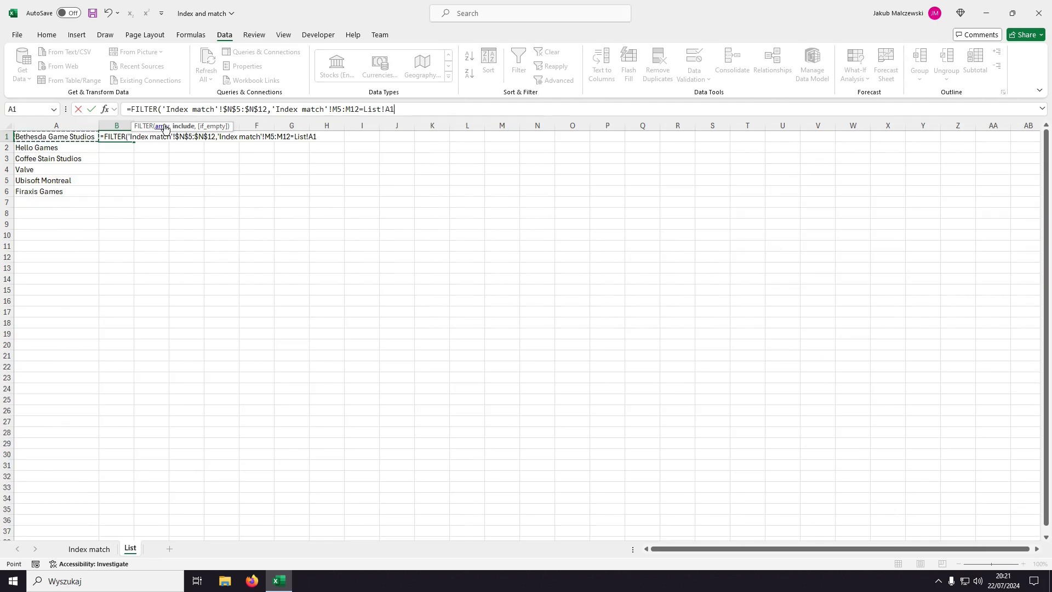
text())
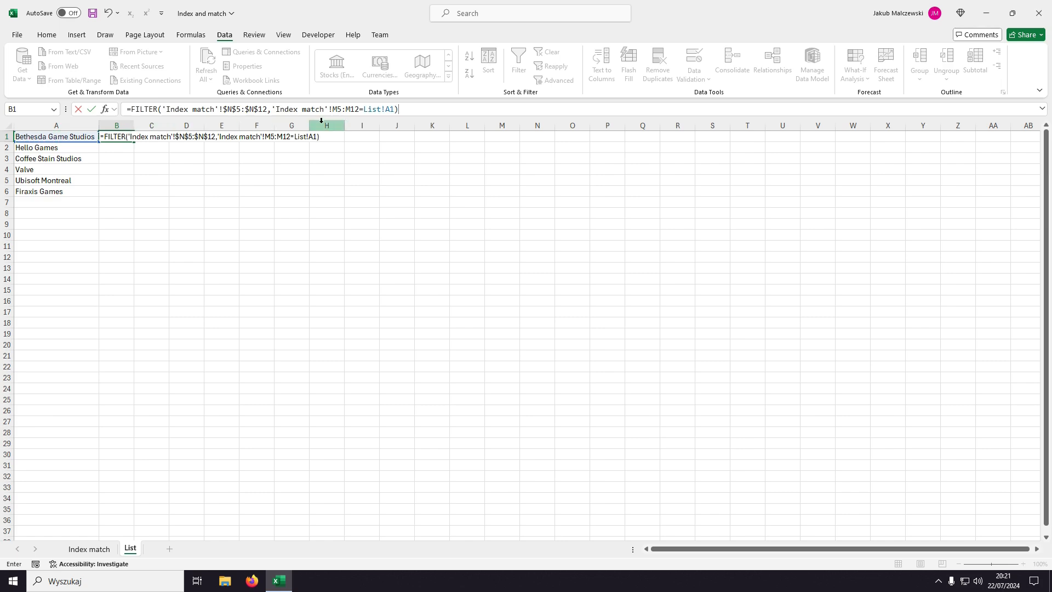
Step: Make the developer range in the FILTER condition absolute as $M$5:$M$12
click(337, 109)
key(F4)
click(360, 108)
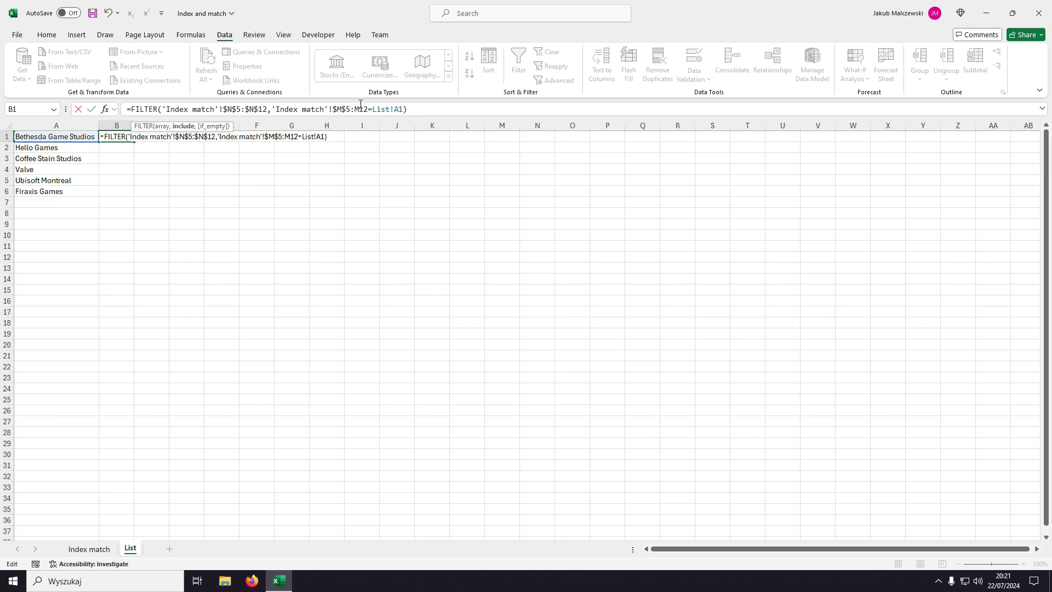
key(F4)
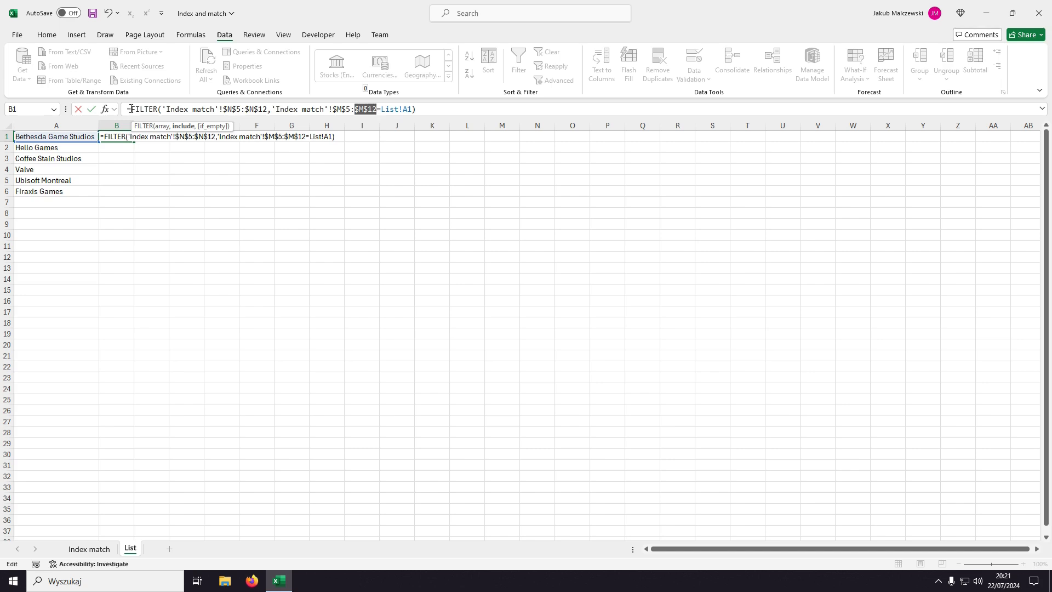
Step: Wrap the FILTER expression in B1 in the UNIQUE function
click(131, 108)
text(UNI)
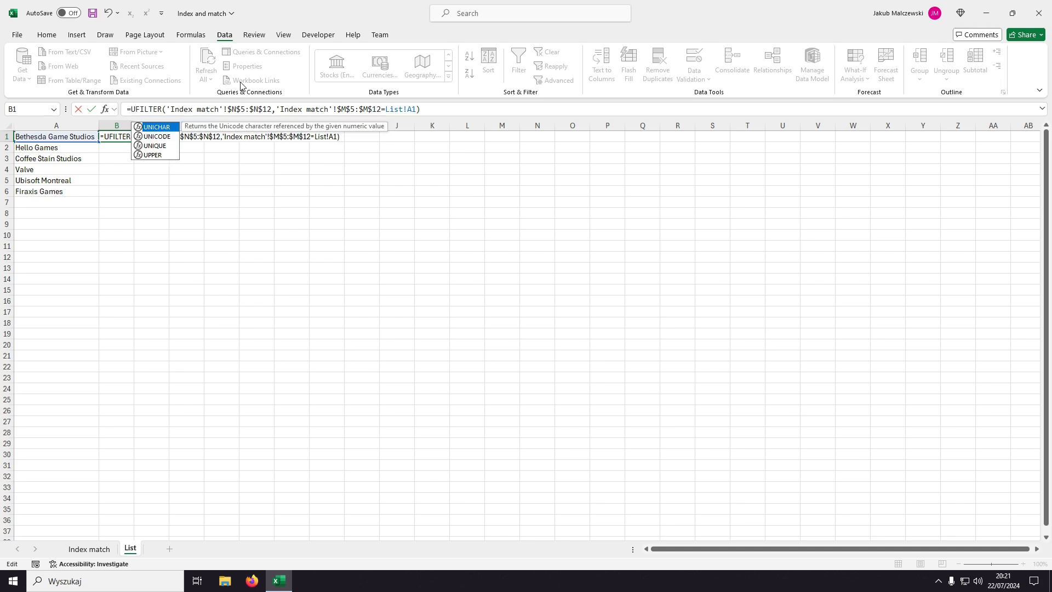
key(Down)
key(Down)
key(Tab)
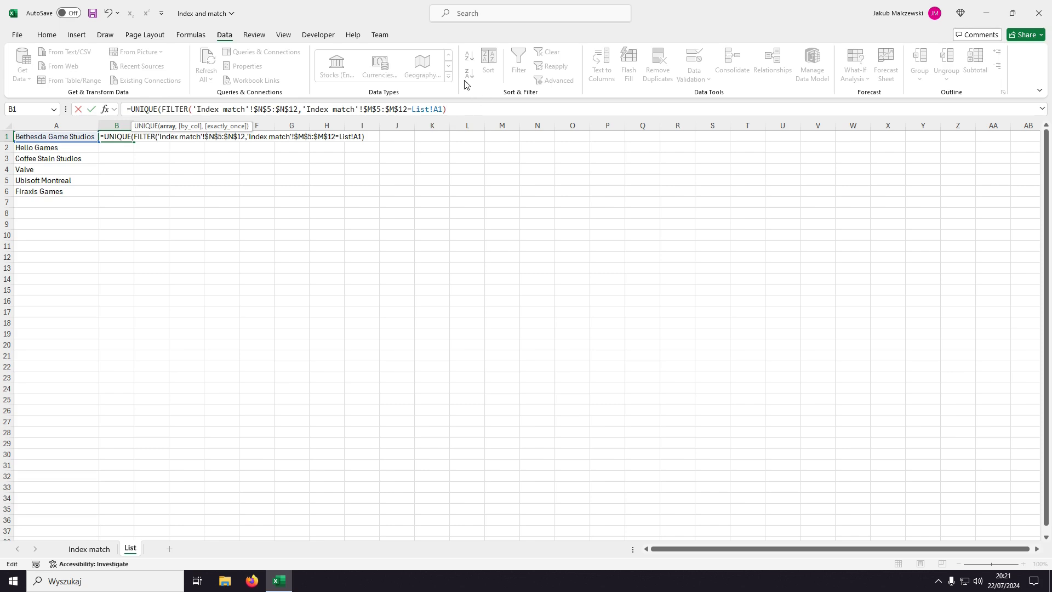
text())
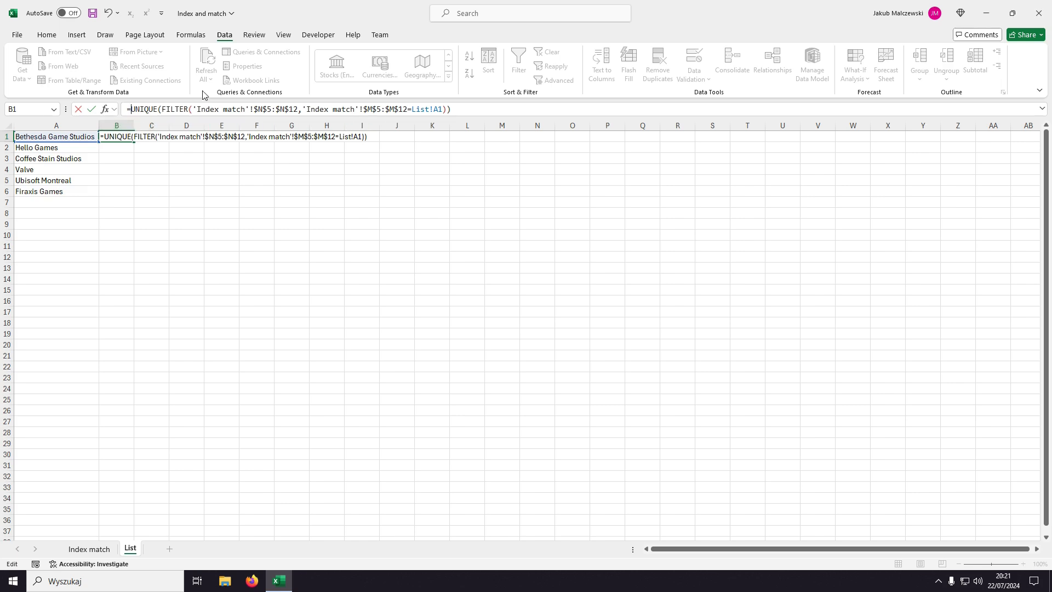
Step: Wrap the UNIQUE expression in TOROW, enter the formula in B1 and fill it down to row 6
text(TO)
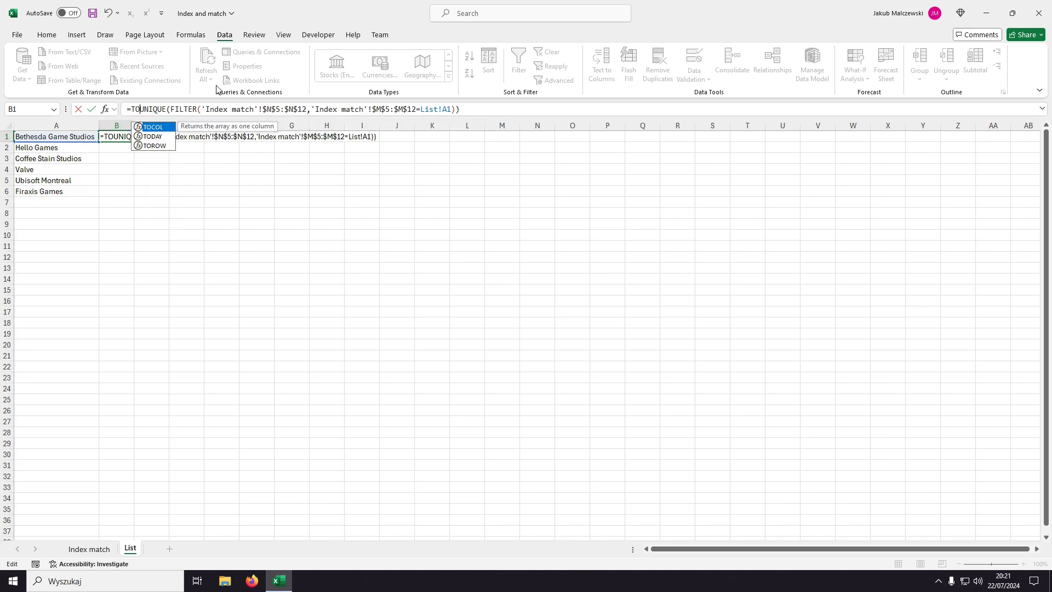
key(Down)
key(Down)
key(Tab)
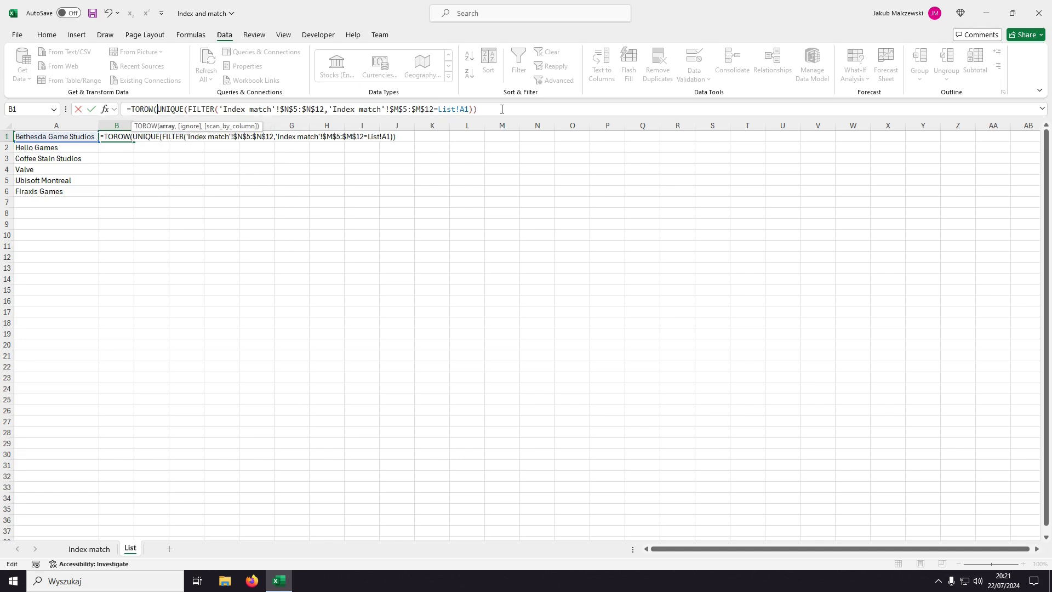
key(Return)
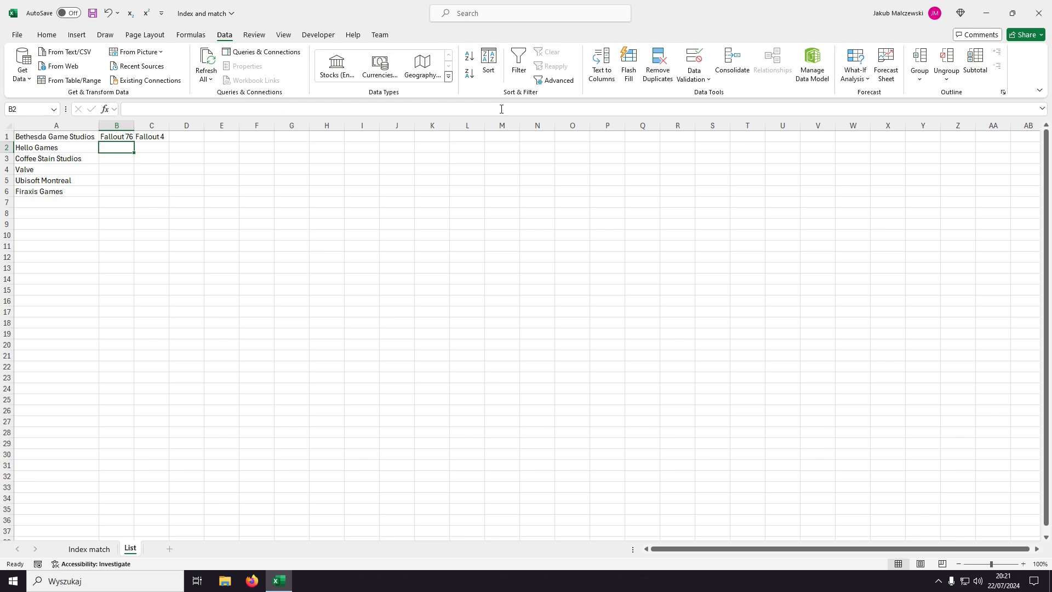
drag(126, 138, 165, 196)
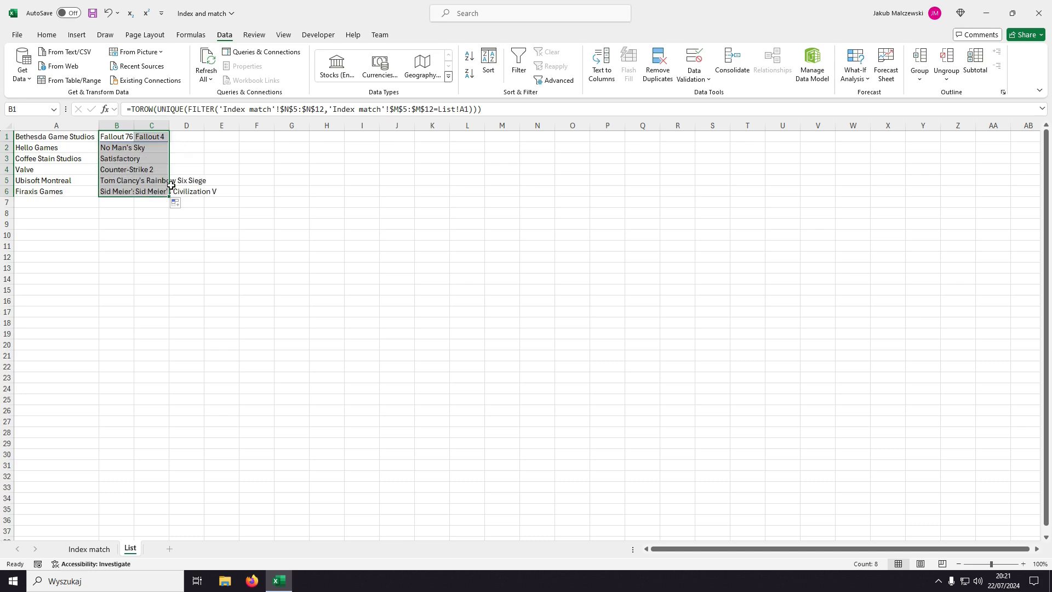
Step: Autofit the widths of columns B and C on the List sheet to the game names
double_click(134, 126)
double_click(250, 128)
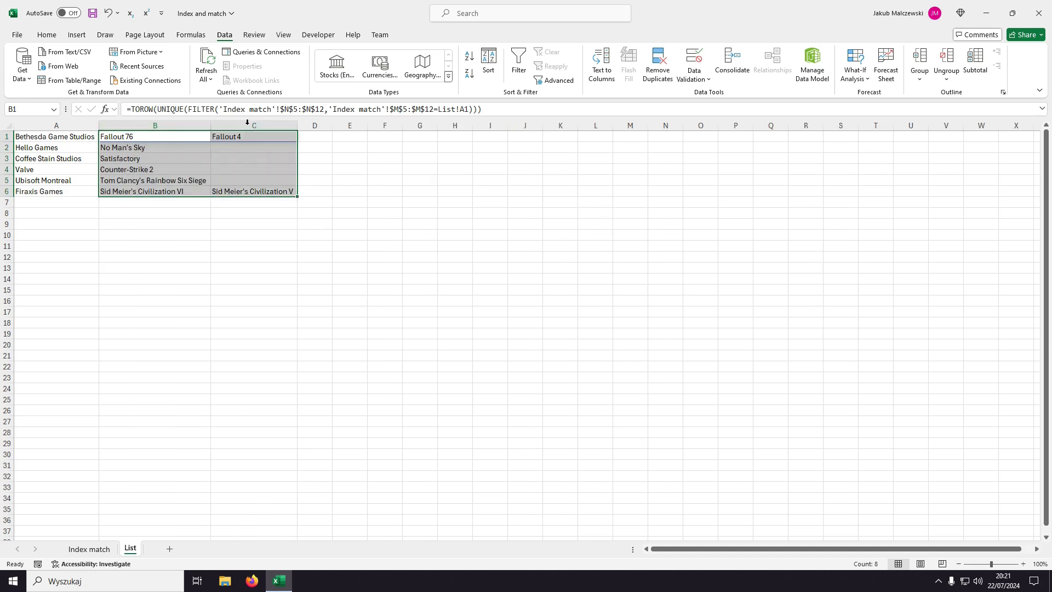
click(317, 168)
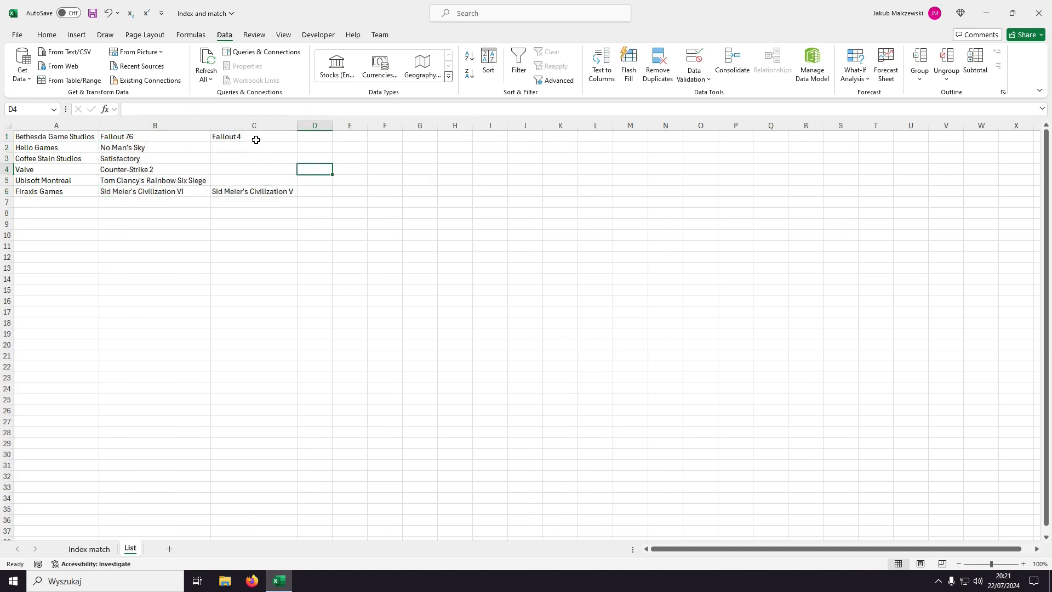
click(251, 188)
click(156, 222)
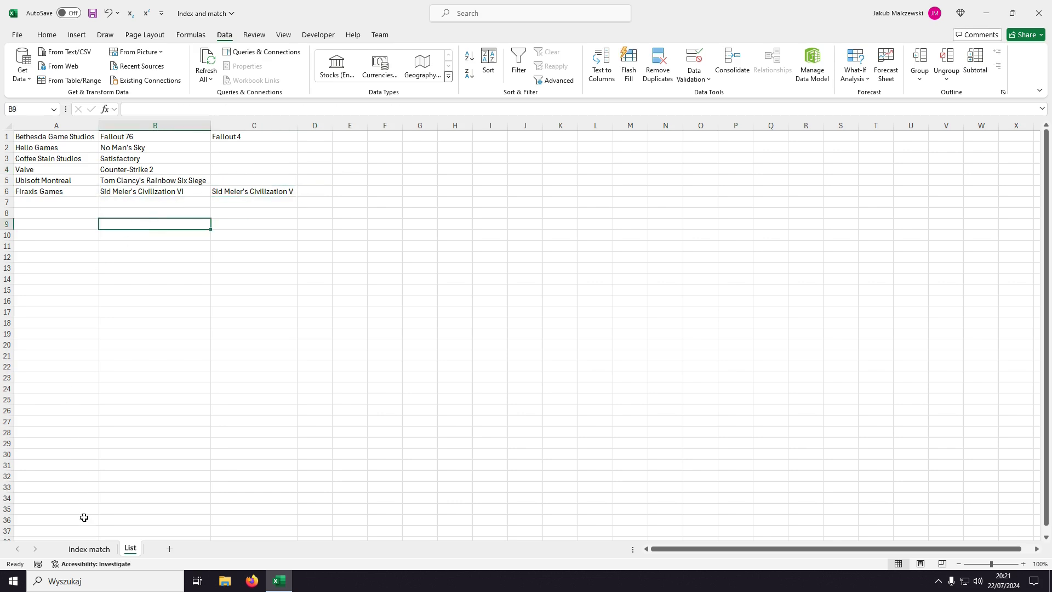
Step: Set the data validation of the Match section's Developer cell A6 on the Index match sheet to allow a List
click(89, 549)
click(82, 214)
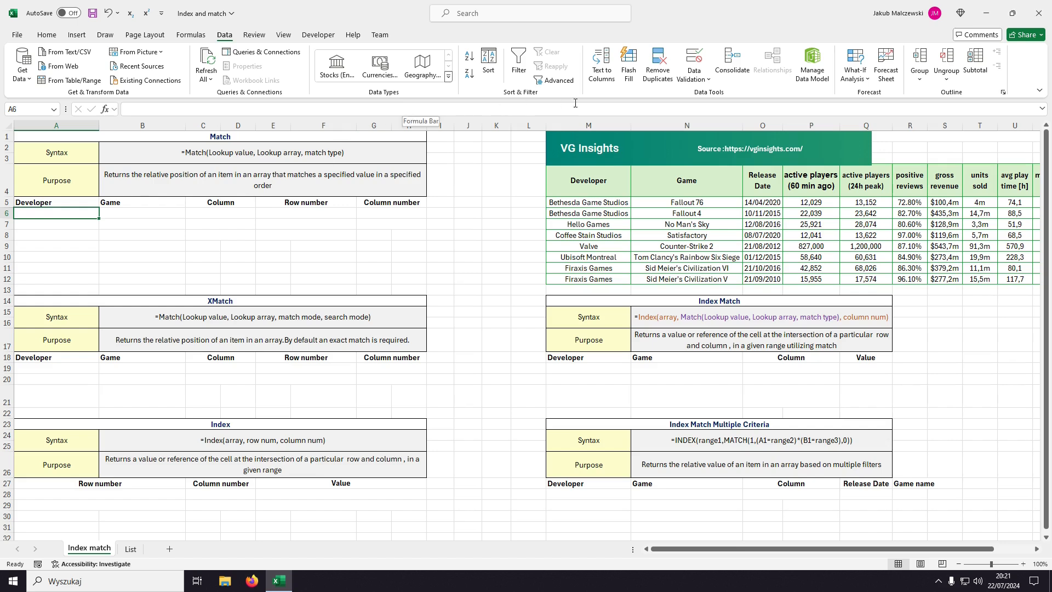
click(697, 66)
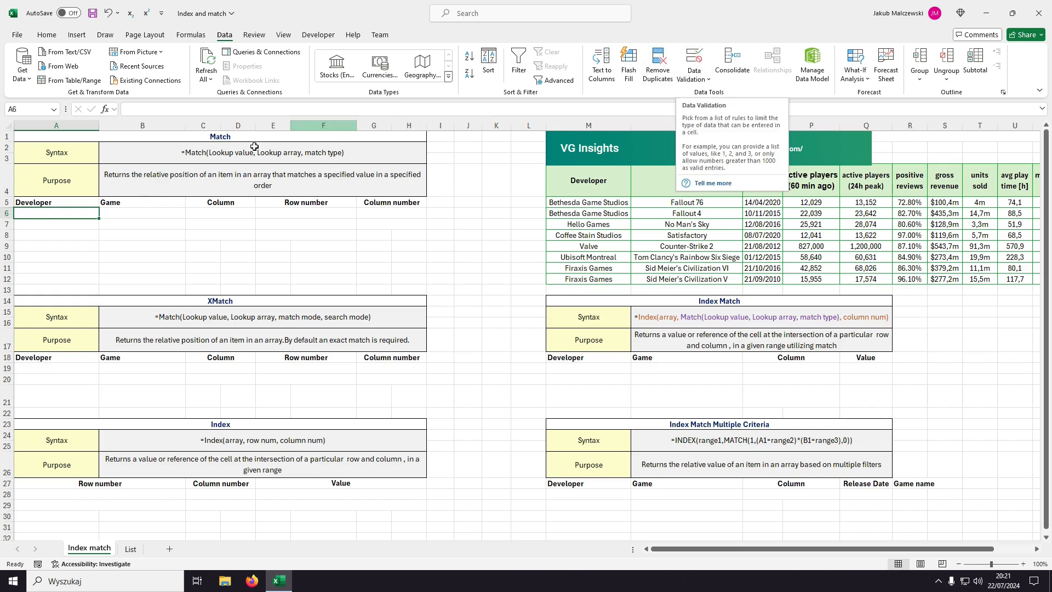
click(53, 216)
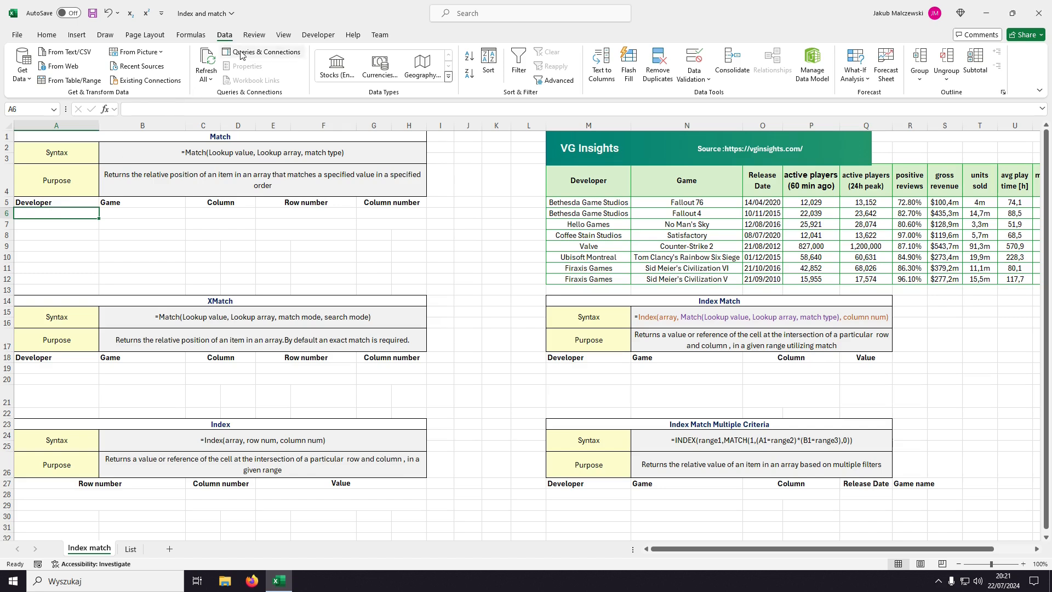
click(692, 65)
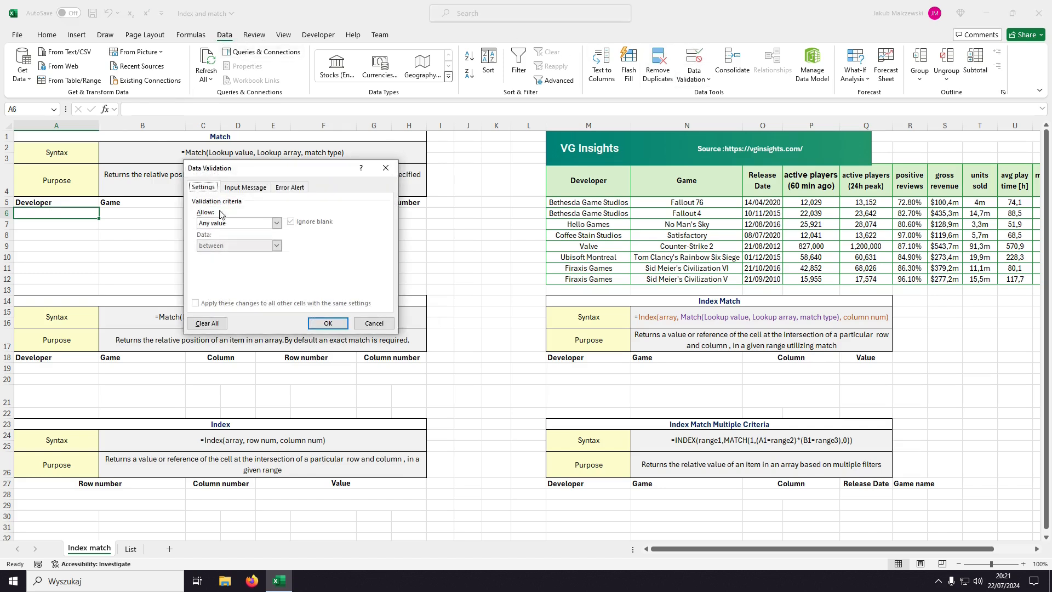
click(241, 223)
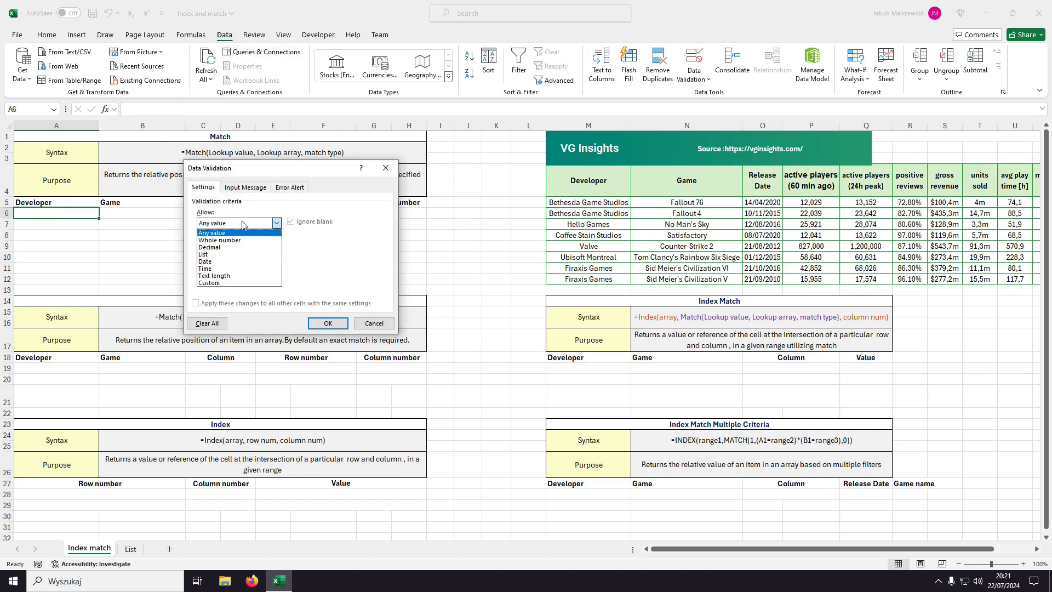
click(239, 262)
Step: Use =List!$A$1:$A$6 as the validation source for A6, apply it and check the dropdown
click(341, 267)
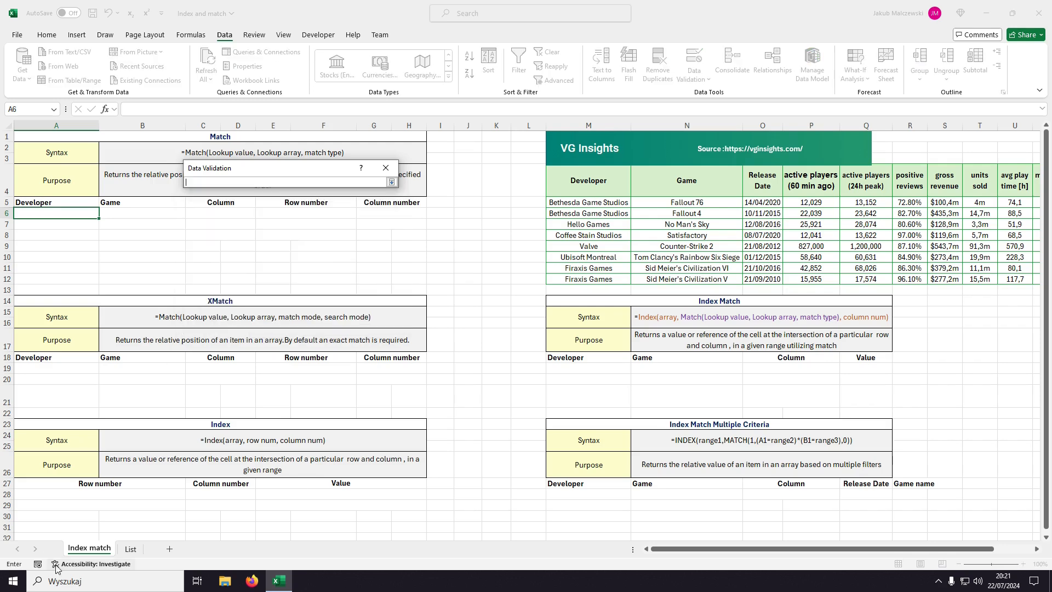
click(125, 553)
drag(58, 140, 57, 192)
key(Return)
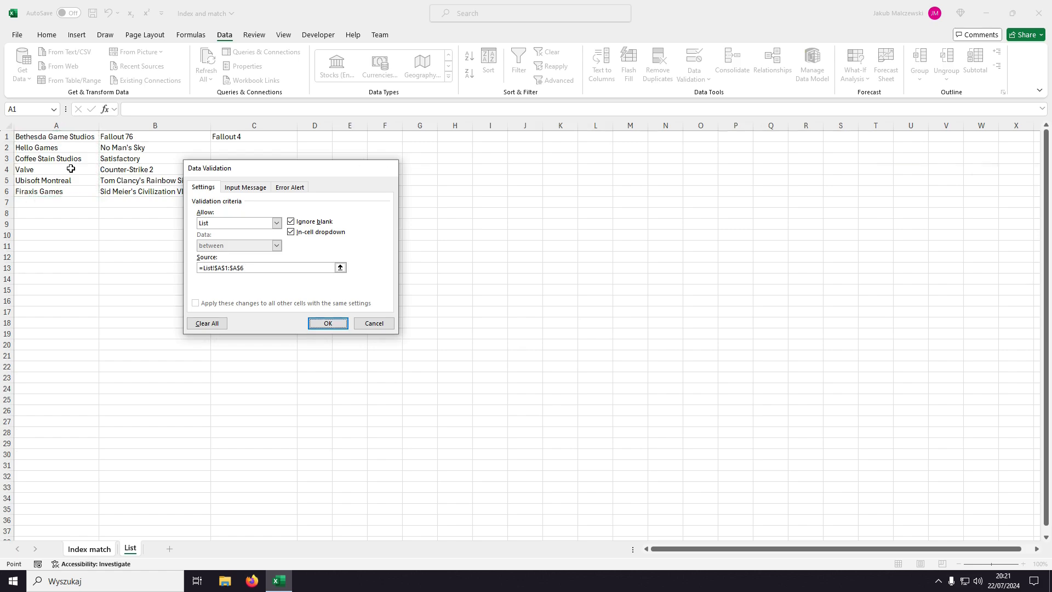
key(Return)
click(104, 213)
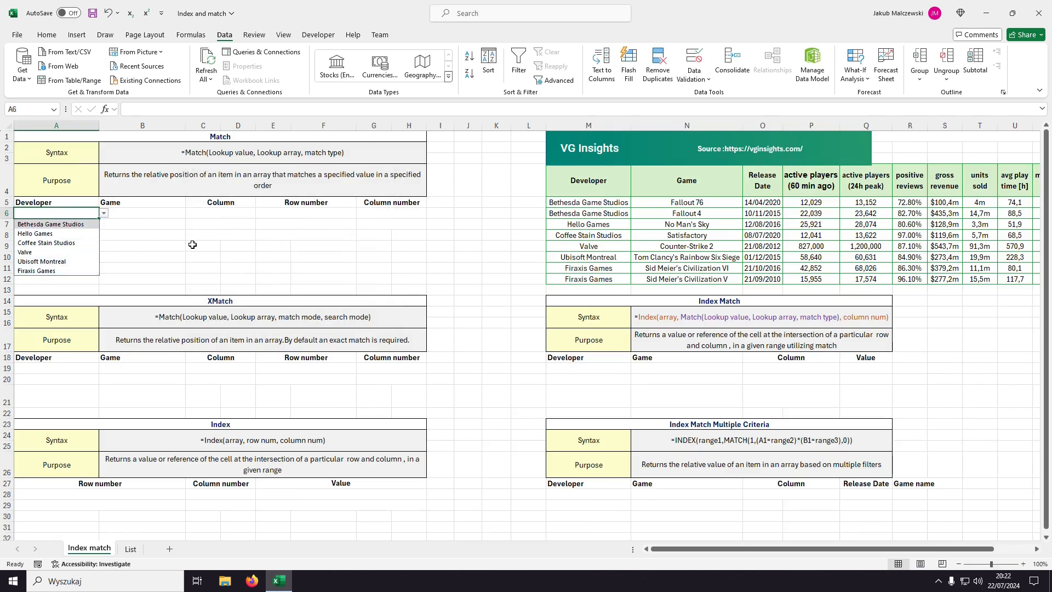
Step: Add a List data validation to the Match section's Column cell C6 with the table headers =$M$4:$V$4 as source, and check its dropdown
click(219, 212)
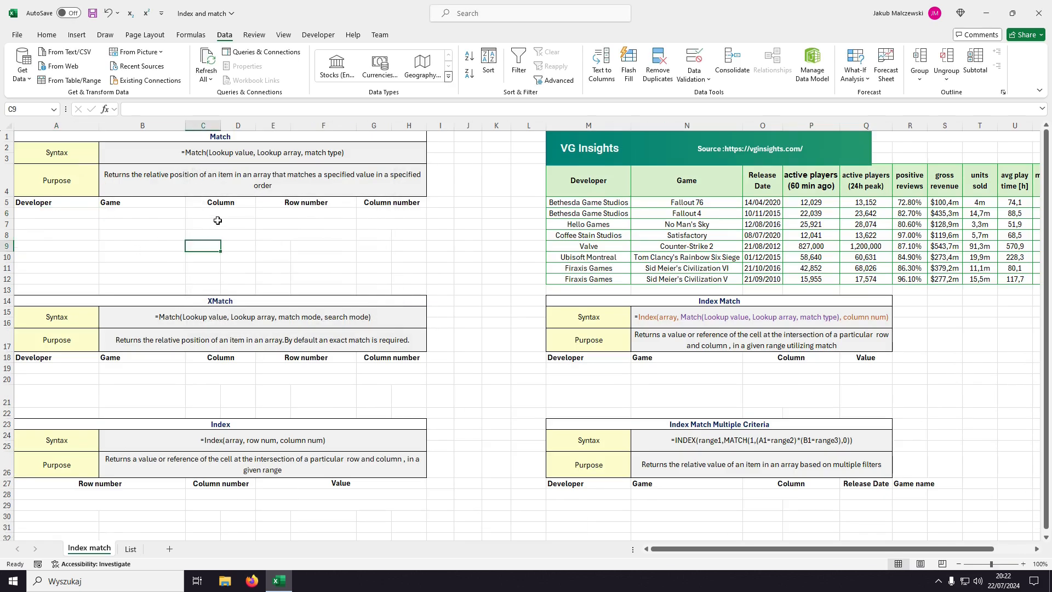
click(692, 56)
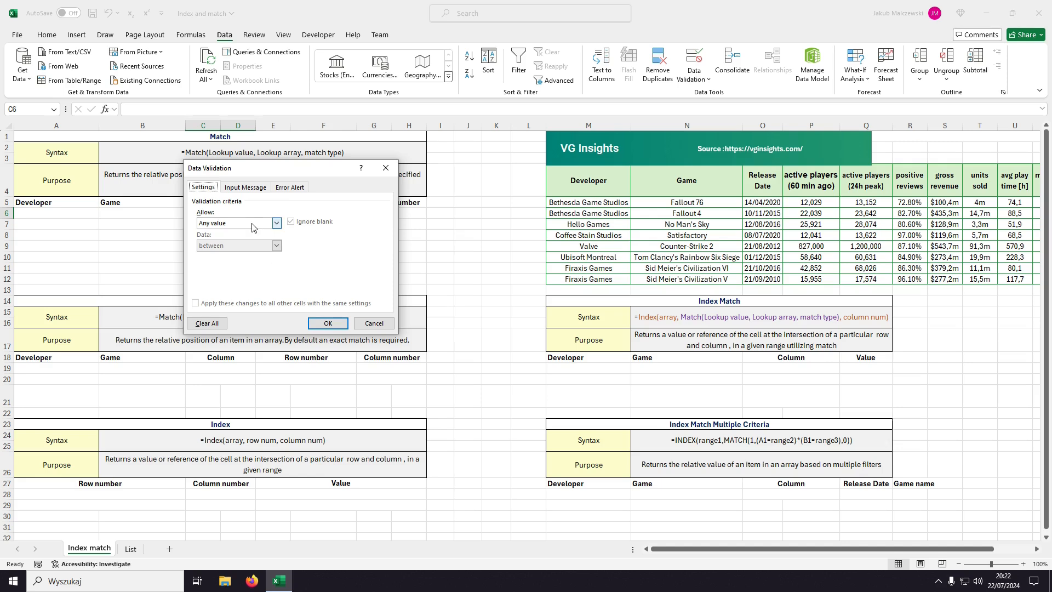
click(253, 227)
click(258, 257)
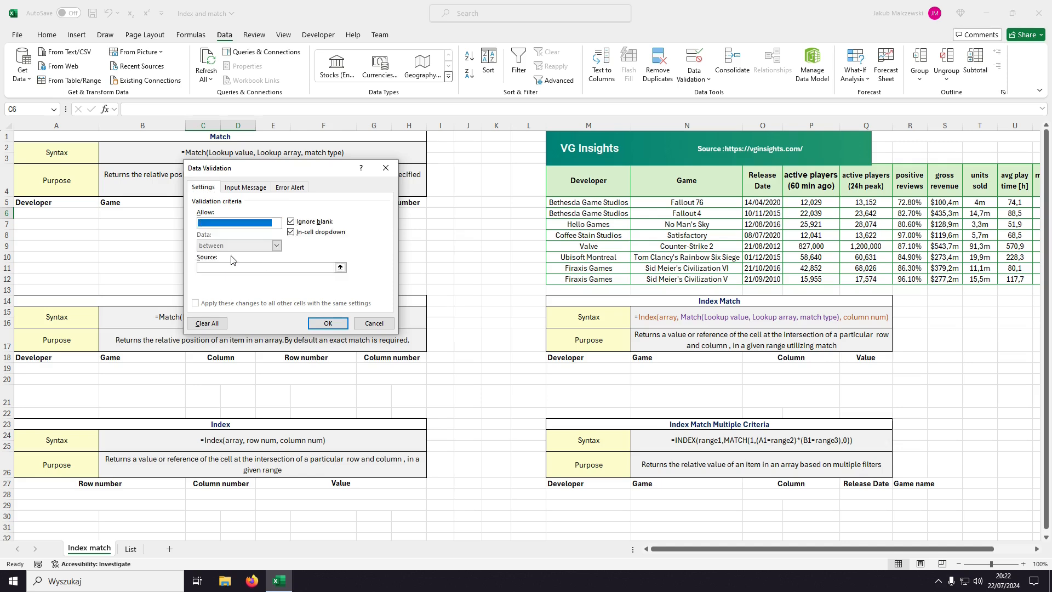
click(340, 267)
drag(594, 179, 956, 157)
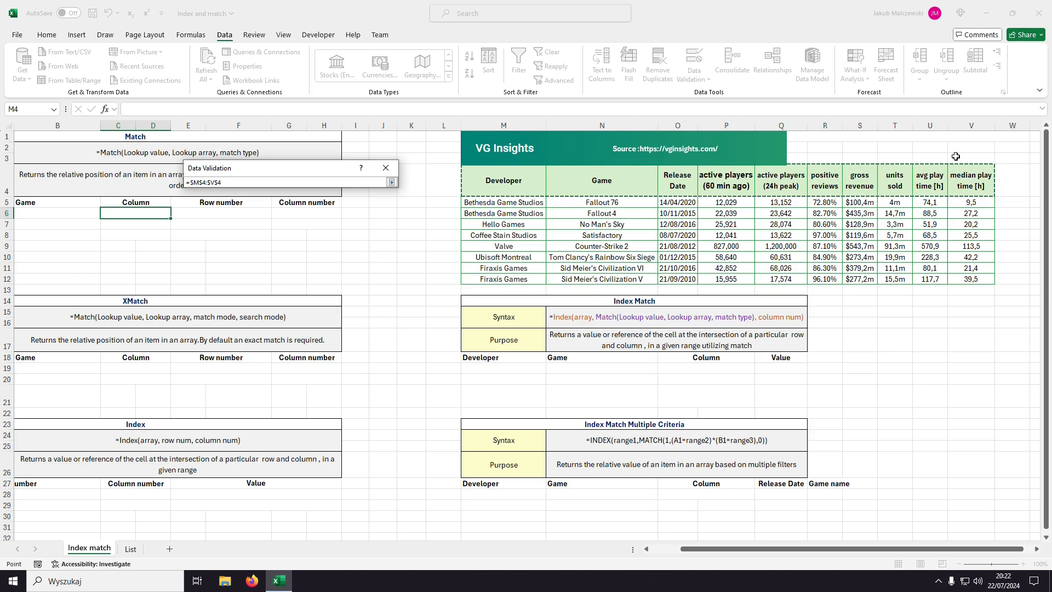
key(Return)
key(Return)
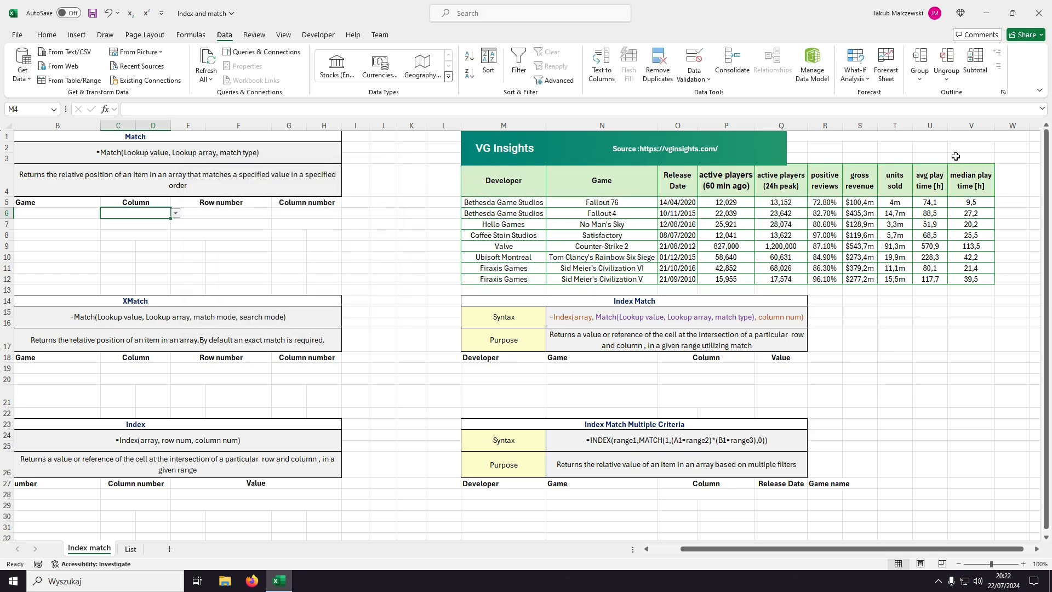
click(176, 214)
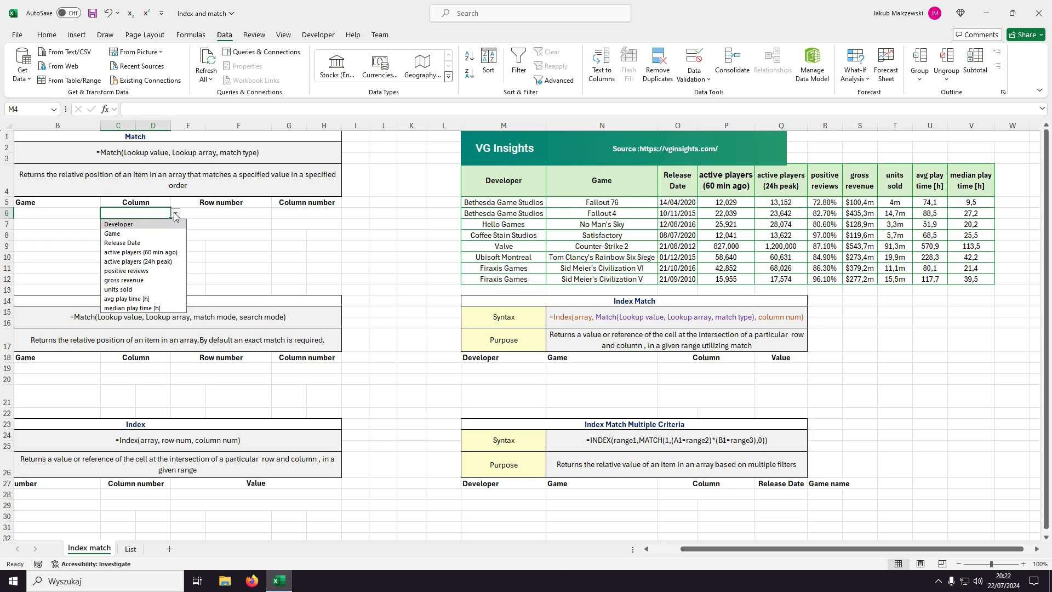
click(175, 214)
Step: Choose Firaxis Games as the developer in cell A6 of the Match section
drag(734, 547, 705, 548)
click(78, 215)
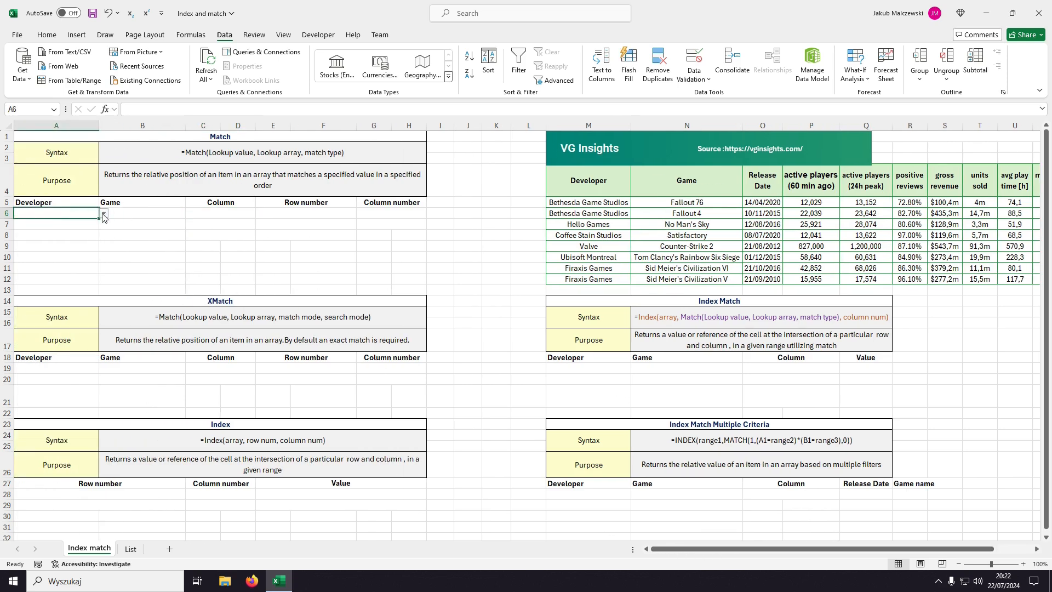
click(104, 213)
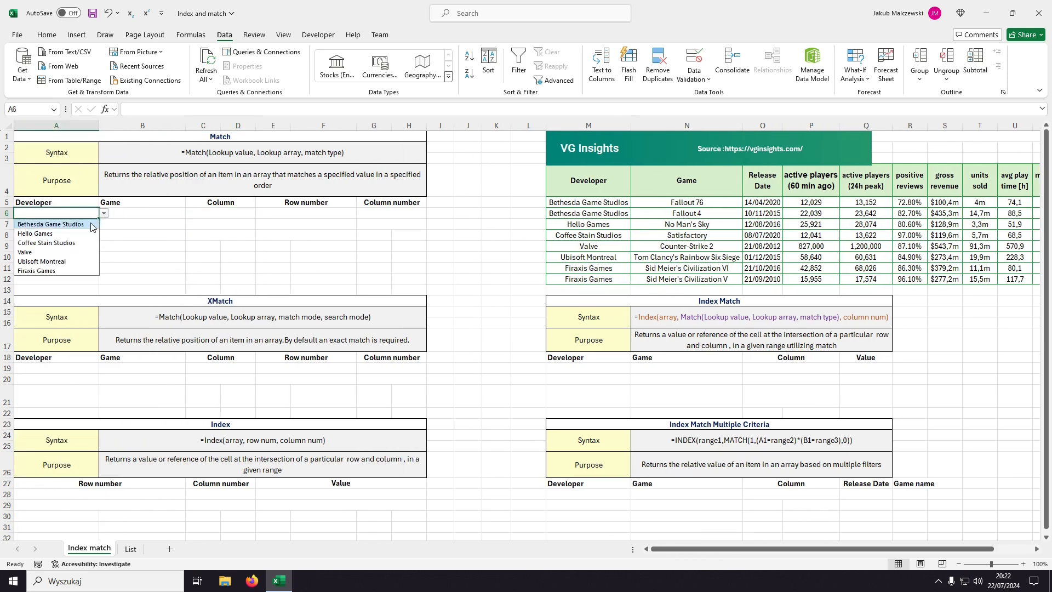
click(47, 271)
Step: Start an XLOOKUP formula in B7 with the developer cell A6 as the lookup value
click(121, 226)
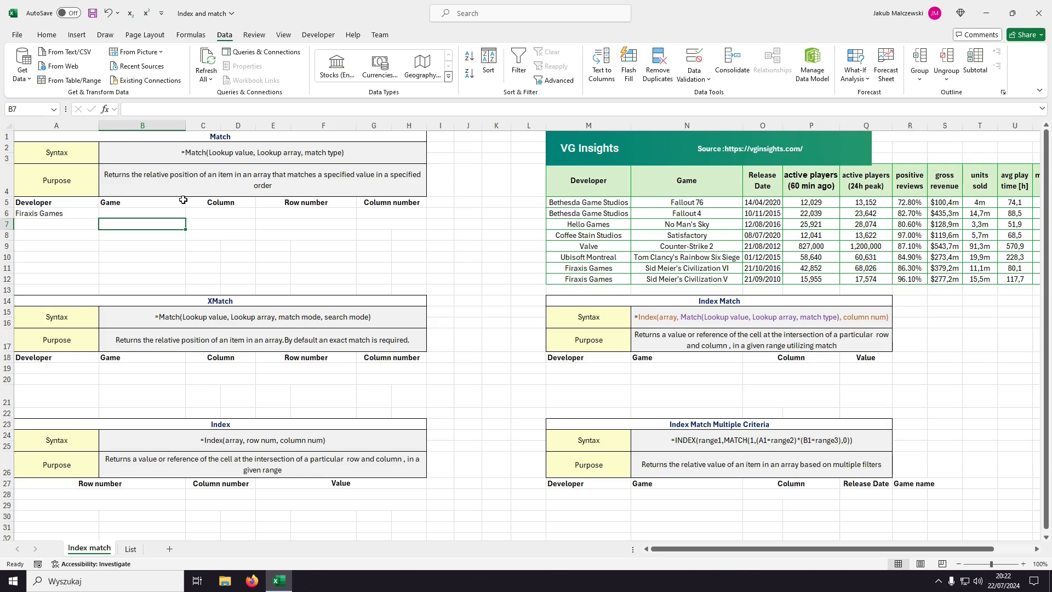
text(=)
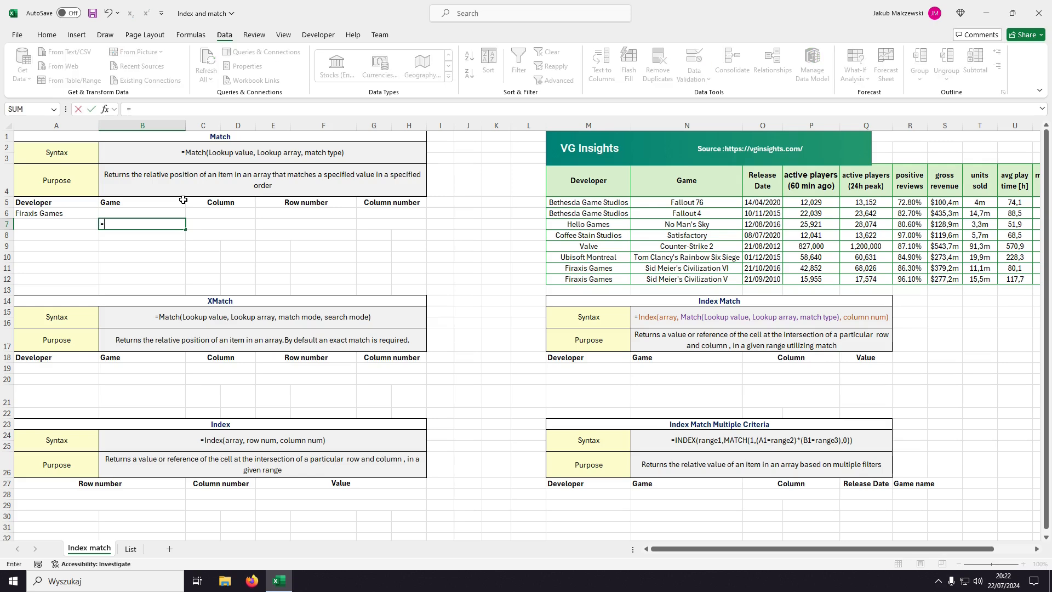
text(xkl)
key(BackSpace)
key(BackSpace)
text(l)
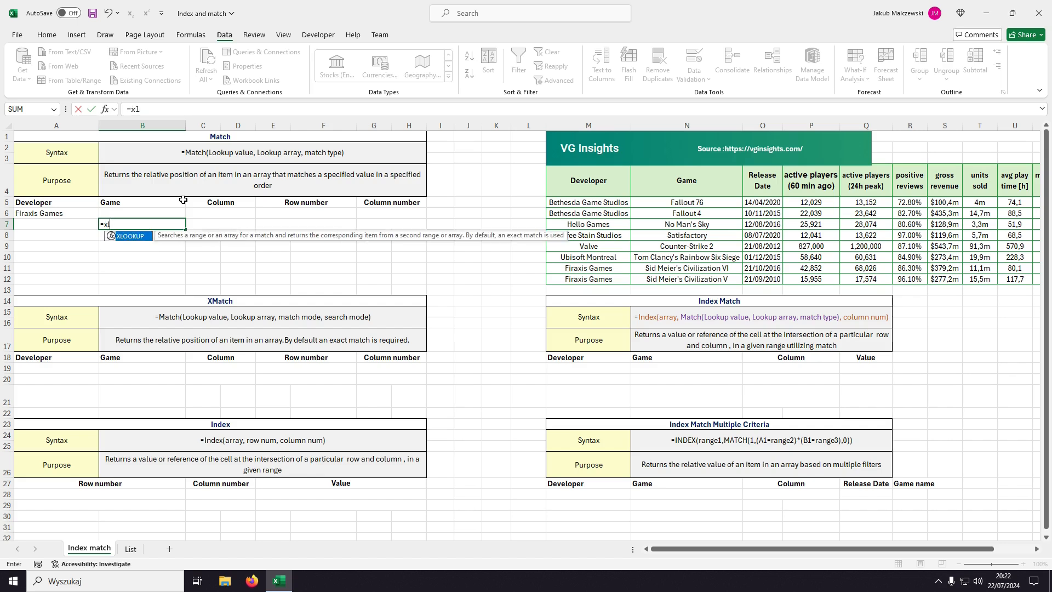
key(Tab)
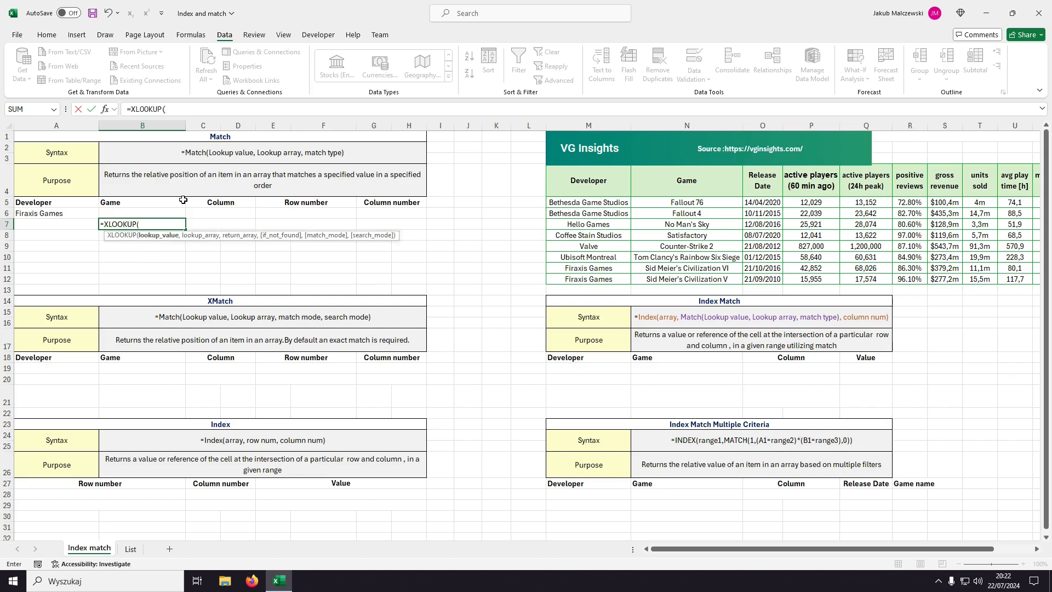
click(65, 213)
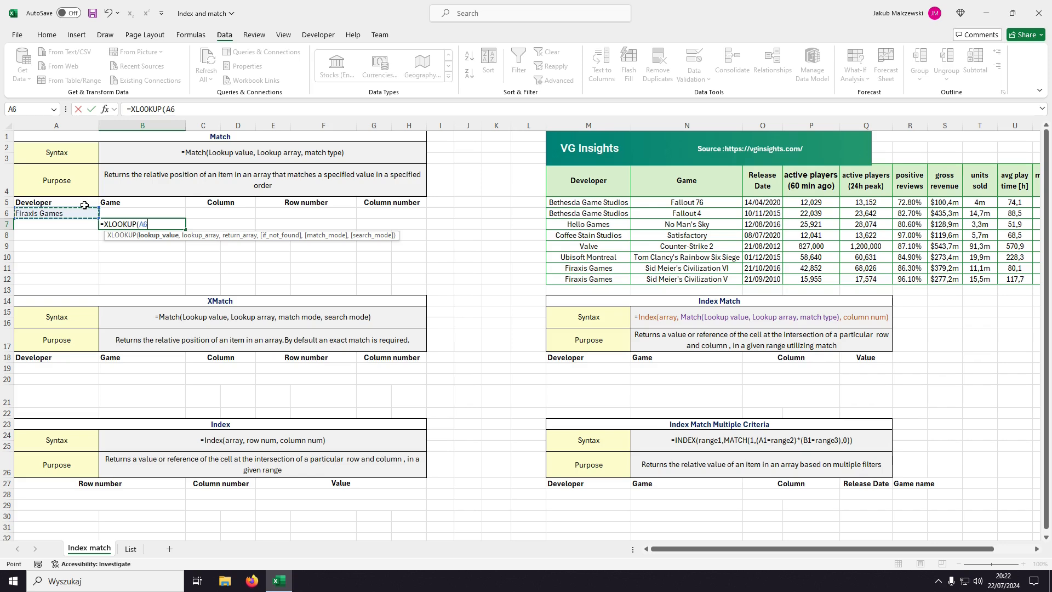
text(,)
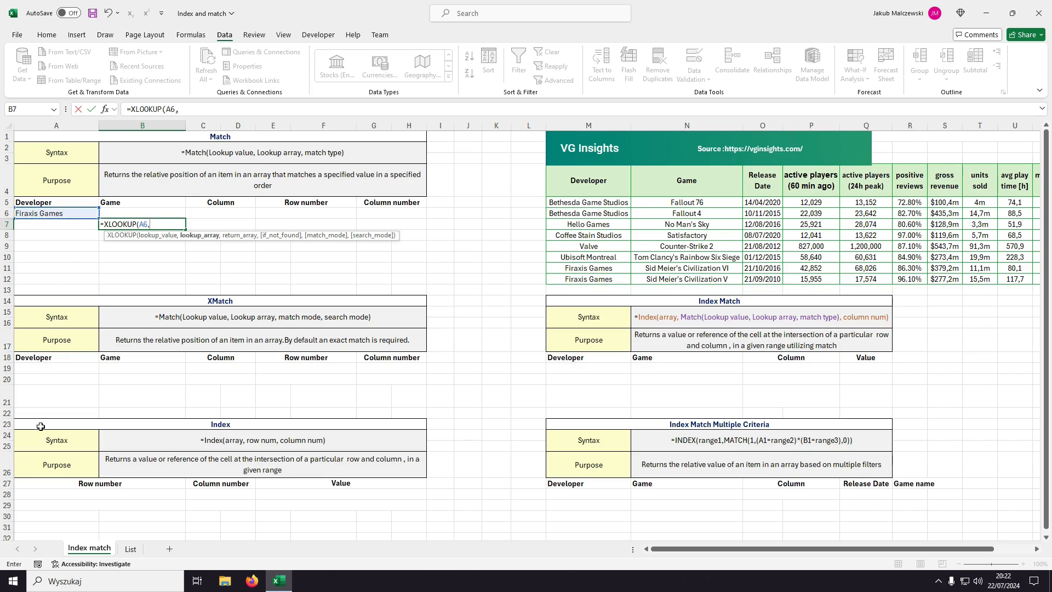
Step: Set the XLOOKUP lookup array to the developers on the List sheet as the absolute range List!$A$1:$A$6
click(130, 549)
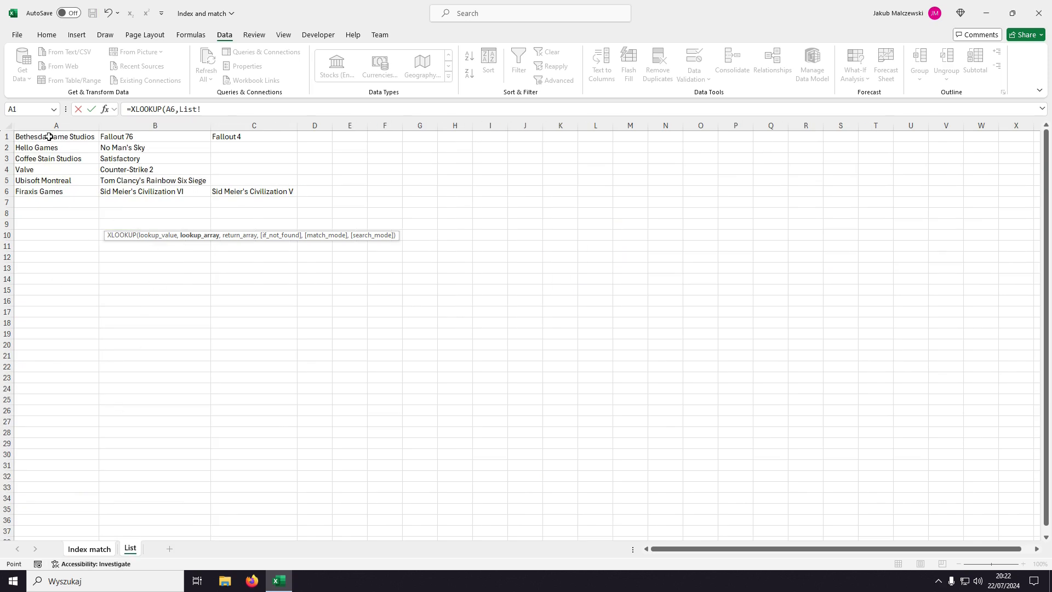
drag(49, 136, 40, 189)
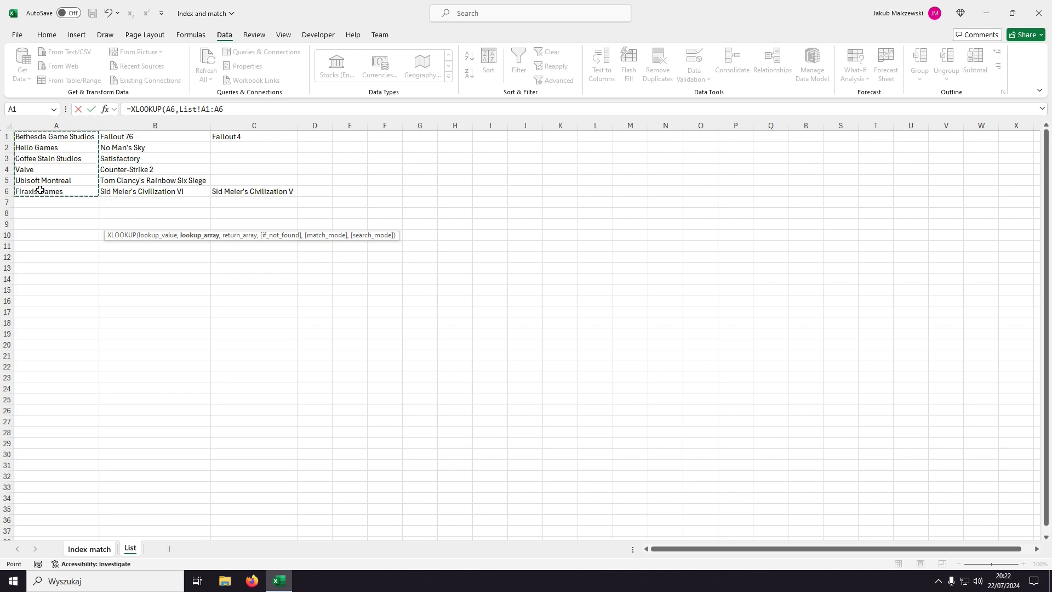
click(192, 116)
key(F4)
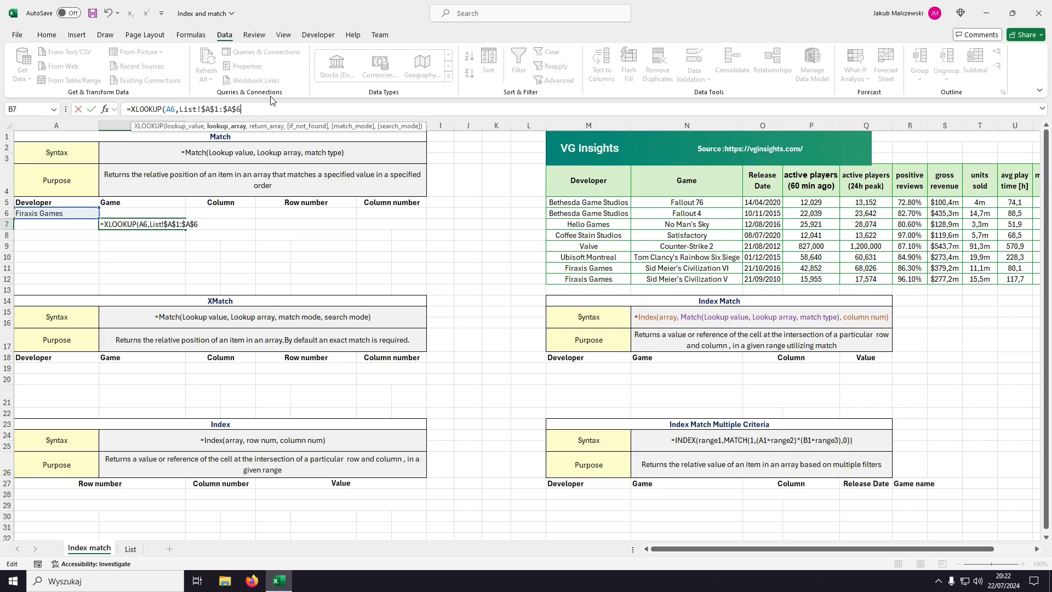
text(,)
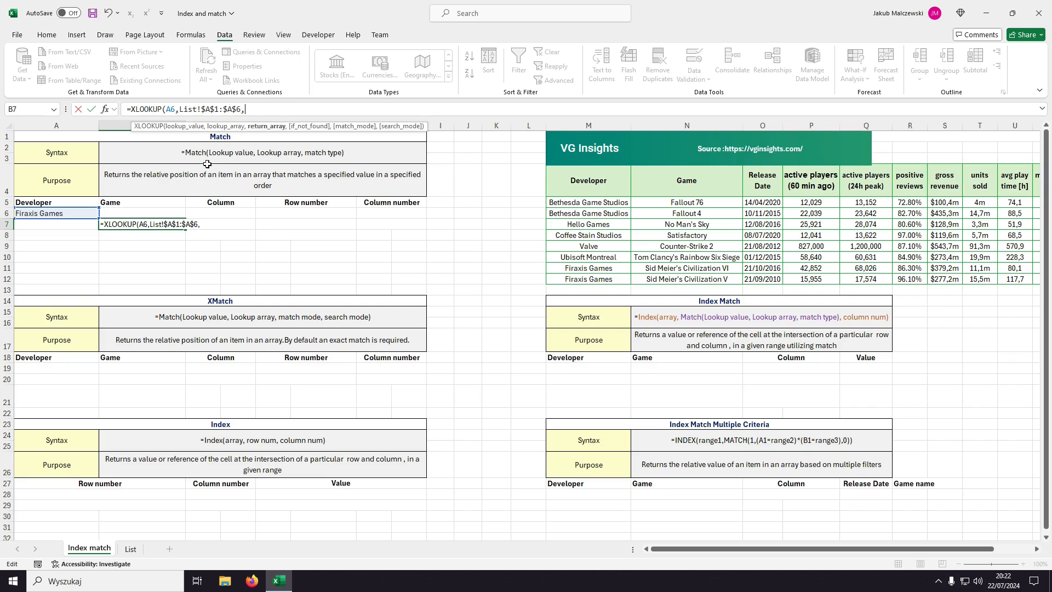
Step: Set the XLOOKUP return array to the game names as the absolute range List!$B$1:$C$6
click(131, 549)
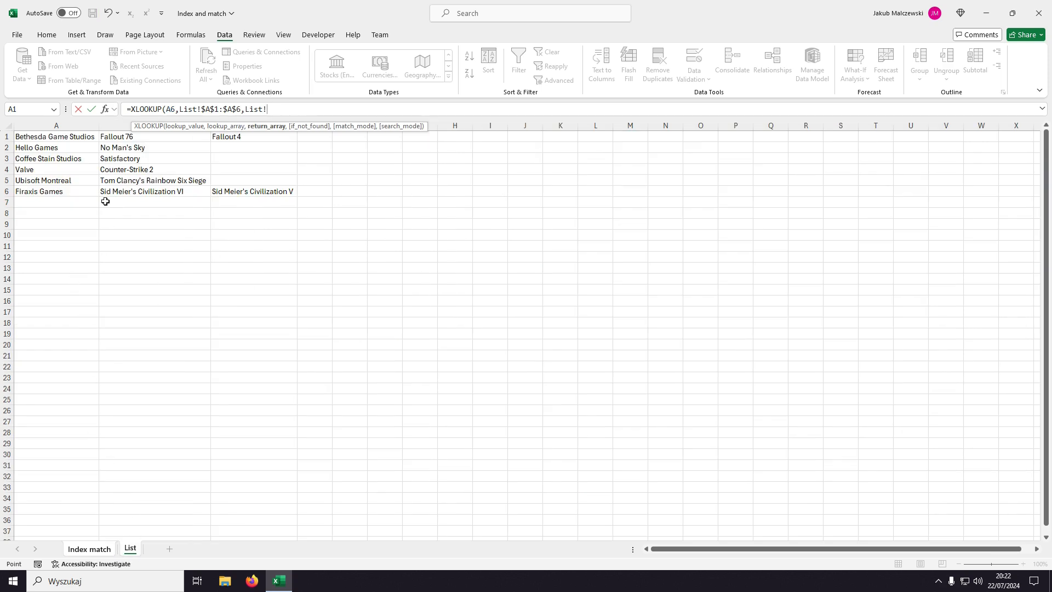
drag(114, 140, 255, 192)
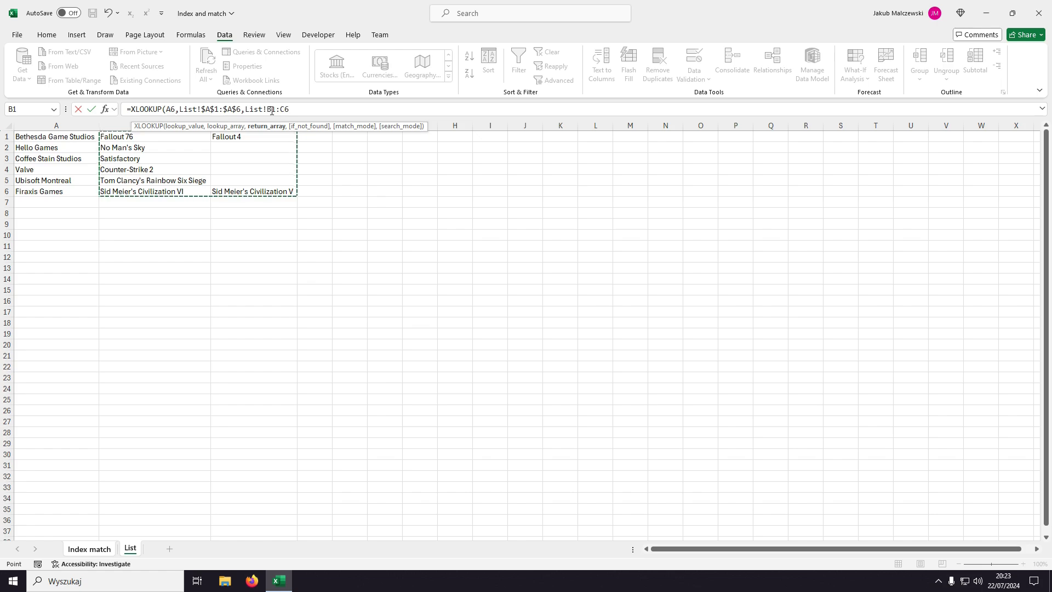
click(273, 109)
key(F4)
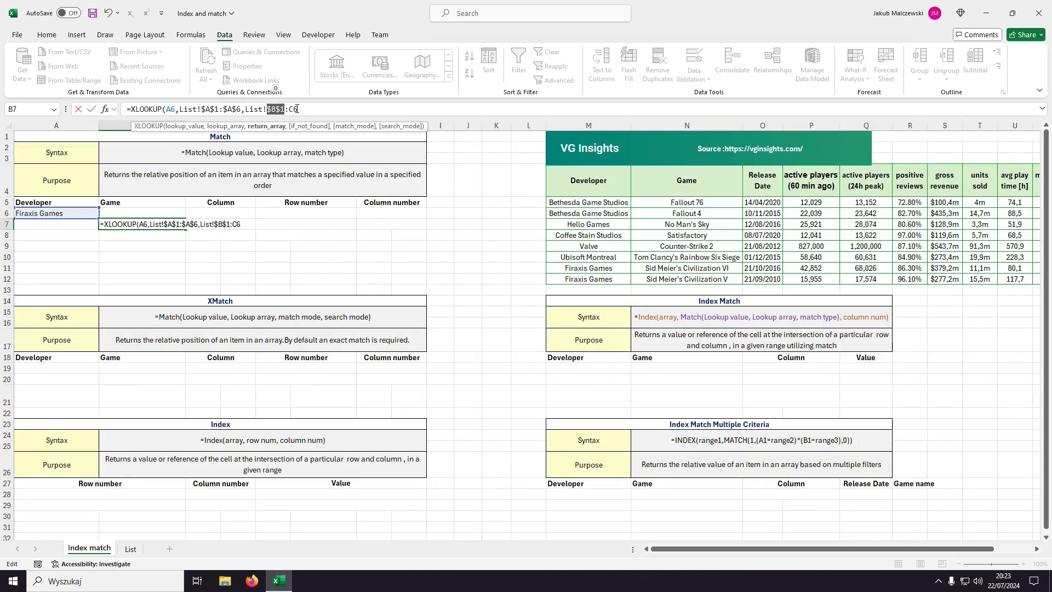
click(317, 107)
key(F4)
Step: Set the XLOOKUP if-not-found argument to "" and enter the formula in B7
text(,)
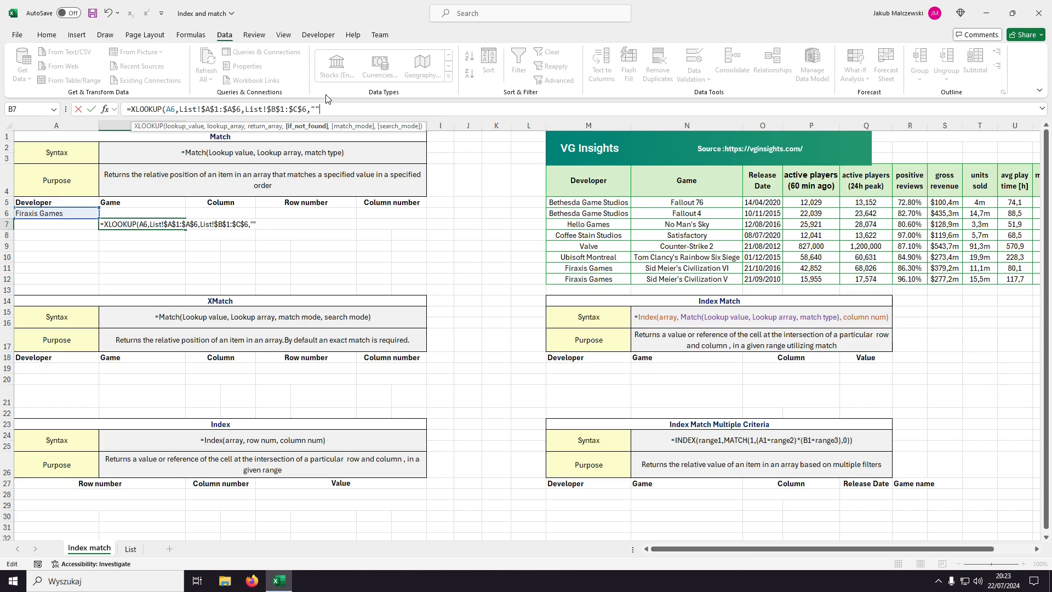
key(Return)
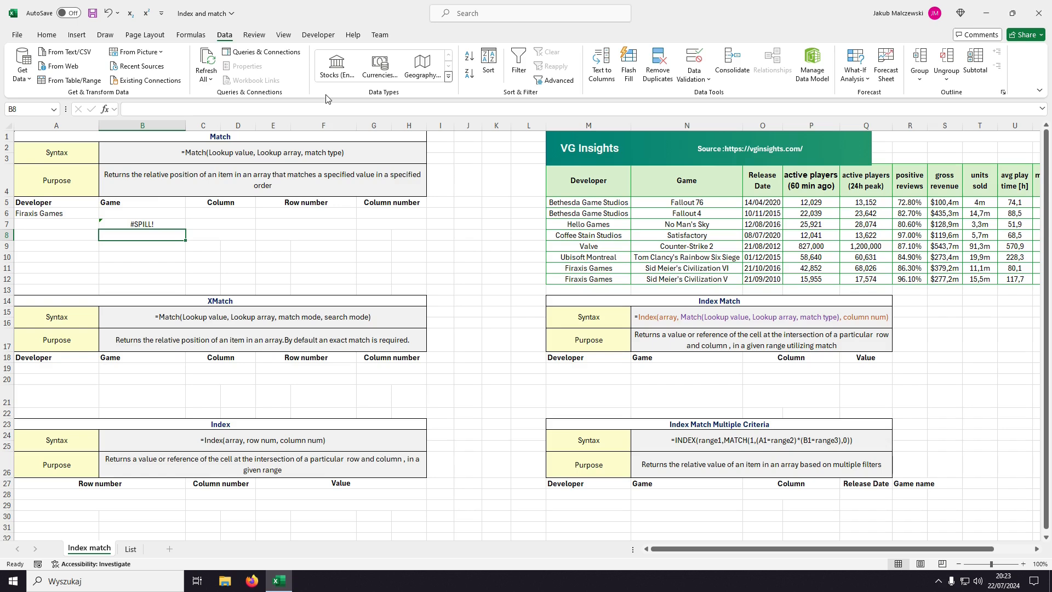
click(146, 225)
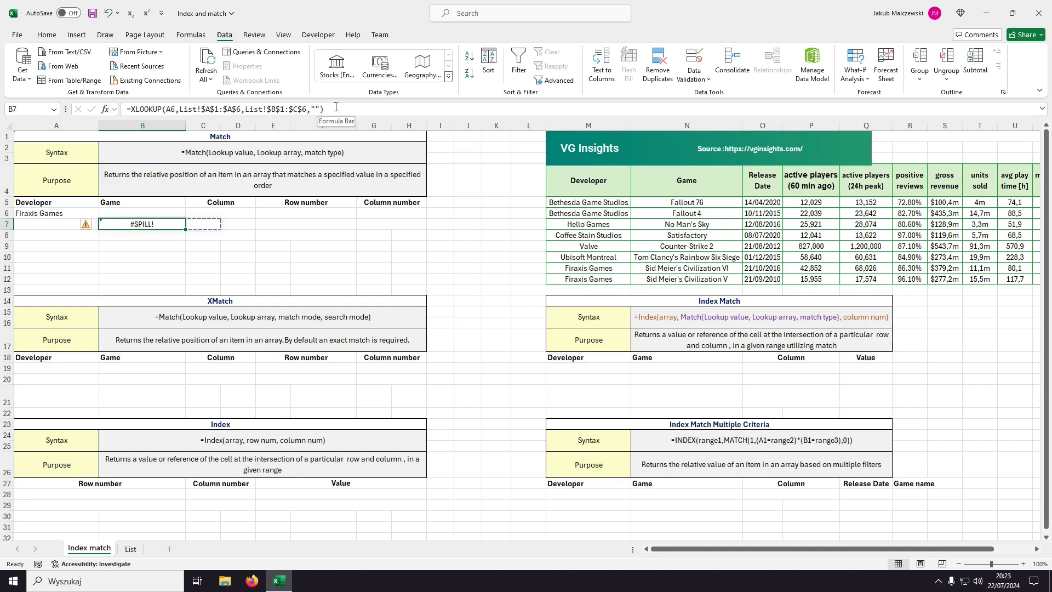
Step: Copy the whole XLOOKUP formula in B7 and clear it from the cell
drag(336, 108, 127, 109)
key(ctrl+c)
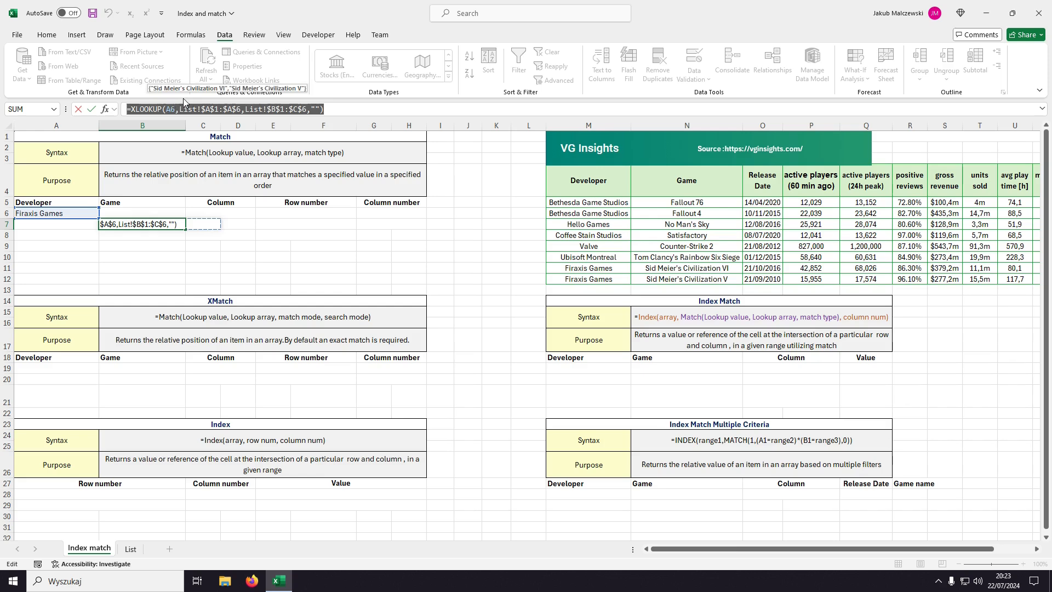
key(BackSpace)
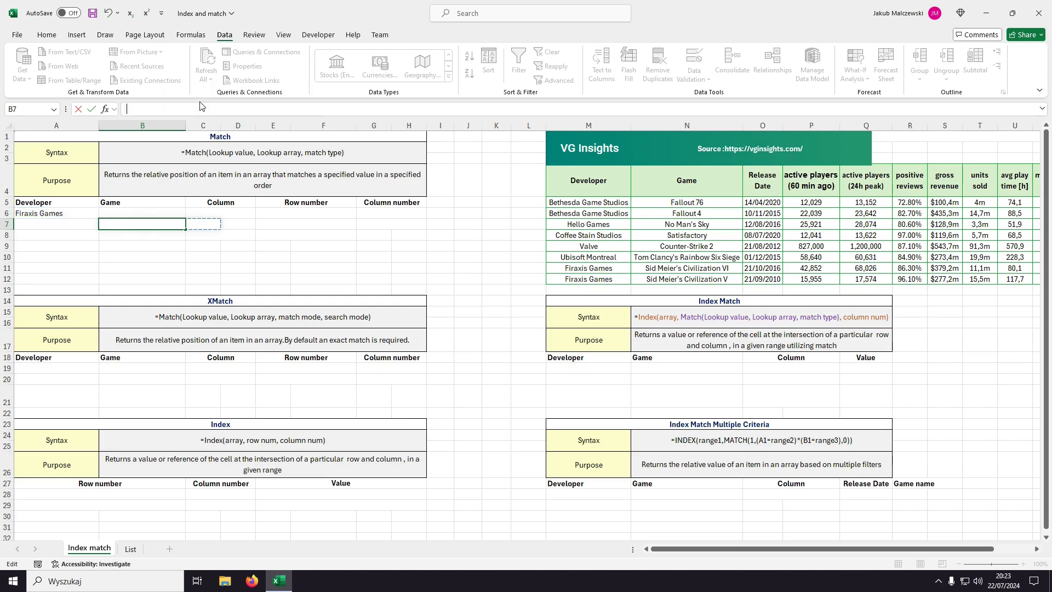
Step: Add list validation to B6 with source =XLOOKUP(A6,List!$A$1:$A$6,List!$B$1:$C$6,"") and choose Sid Meier's Civilization V
click(150, 210)
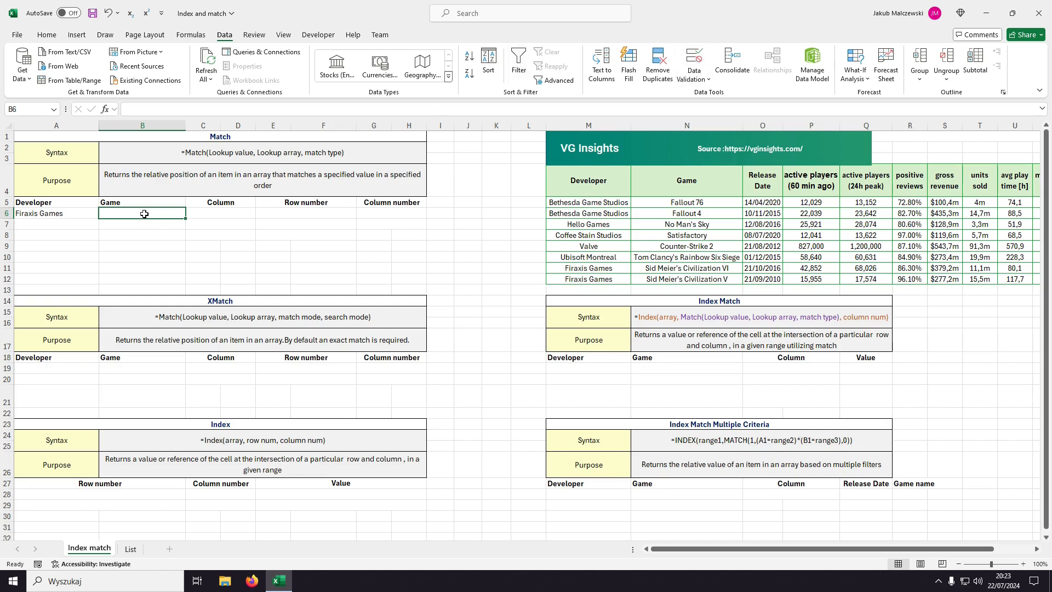
click(695, 75)
click(707, 108)
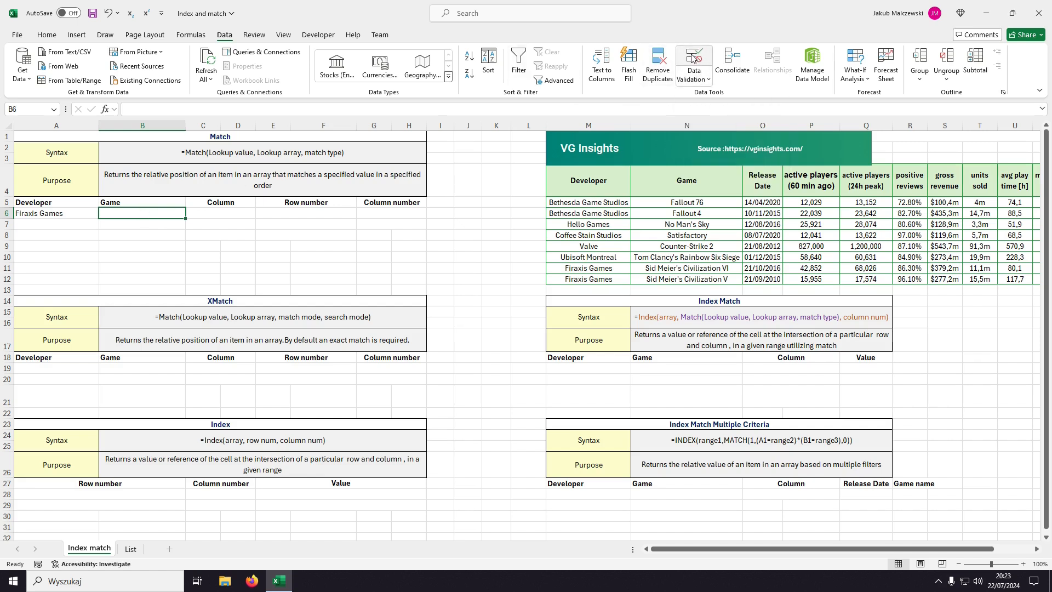
click(253, 223)
click(236, 257)
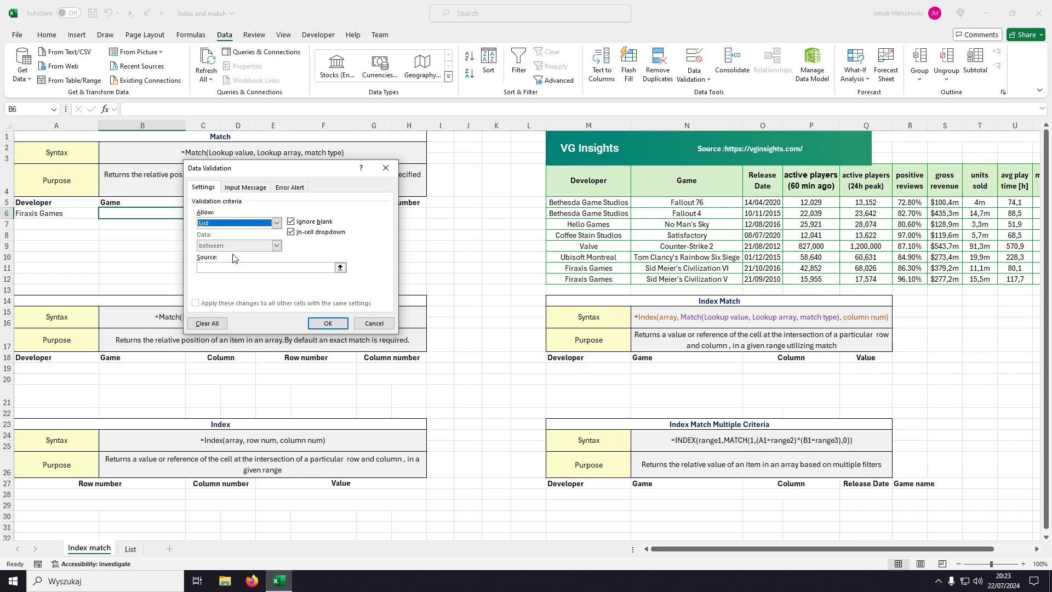
key(ctrl+v)
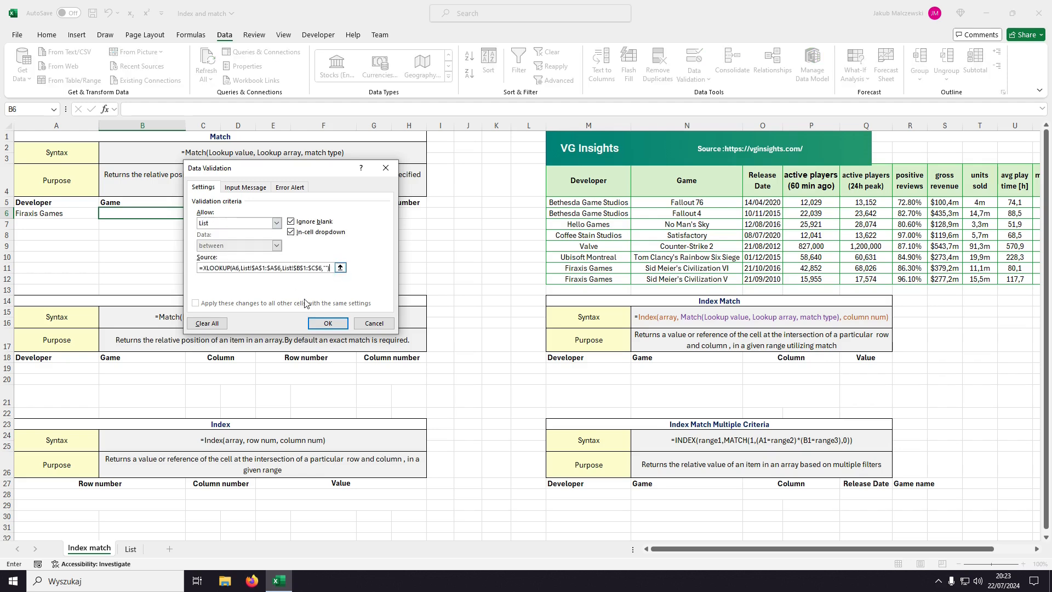
click(327, 322)
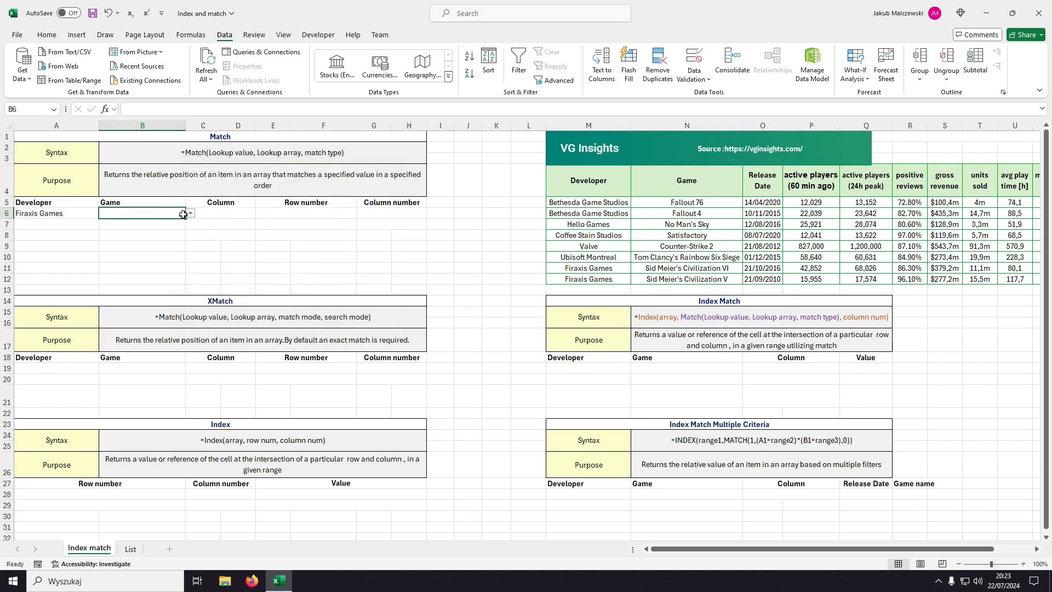
click(190, 214)
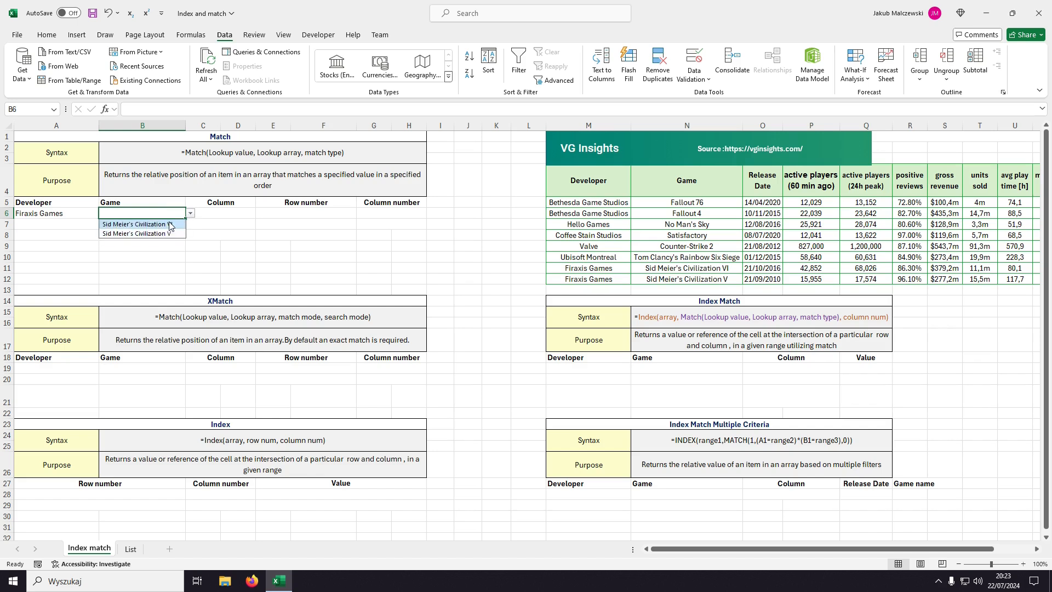
click(170, 234)
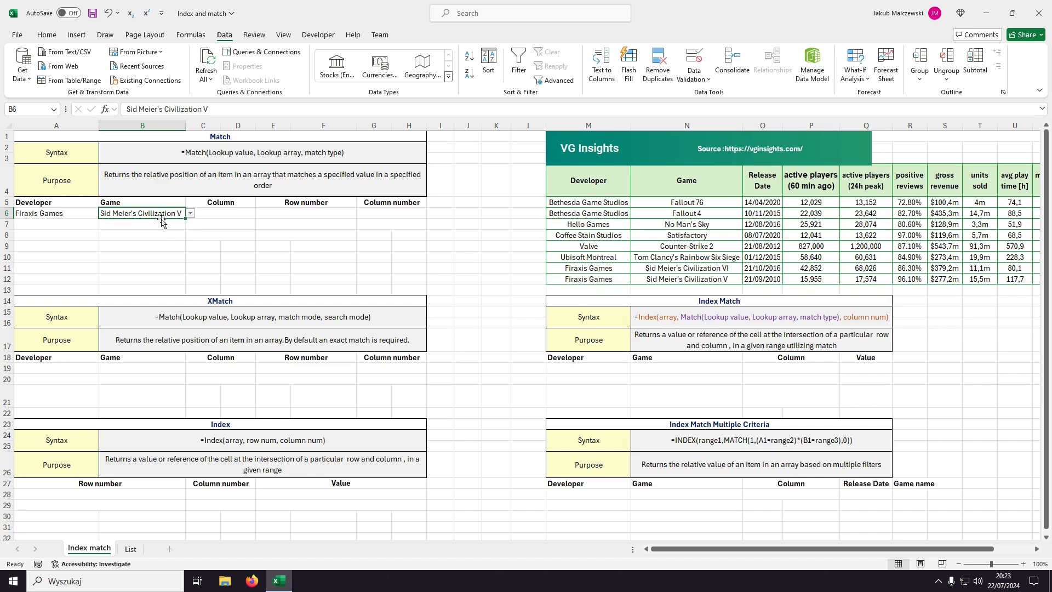
Step: Switch the developer in A6 to Bethesda Game Studios and check the game choices offered in B6
click(47, 216)
click(103, 213)
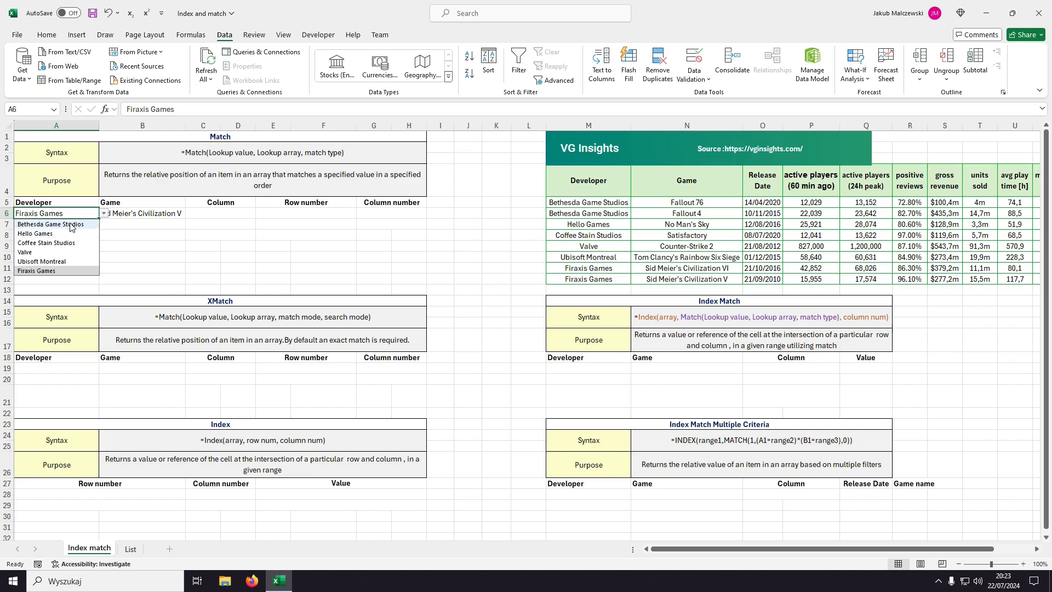
click(70, 226)
click(159, 213)
click(191, 215)
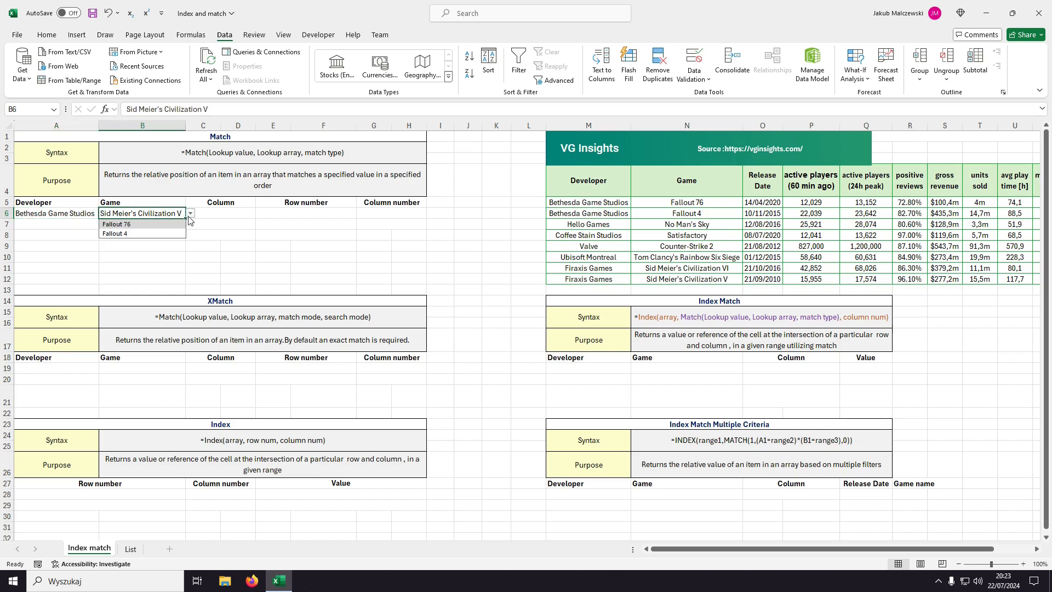
Step: Set the developer in A6 to Hello Games and check the game choices offered in B6
click(86, 217)
click(104, 213)
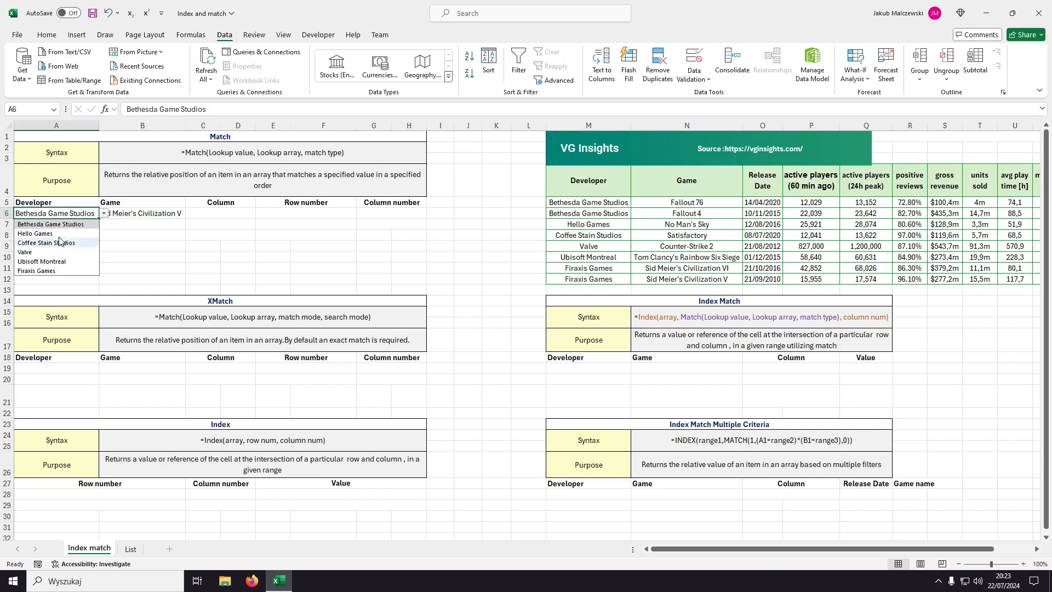
click(38, 233)
click(158, 215)
click(191, 214)
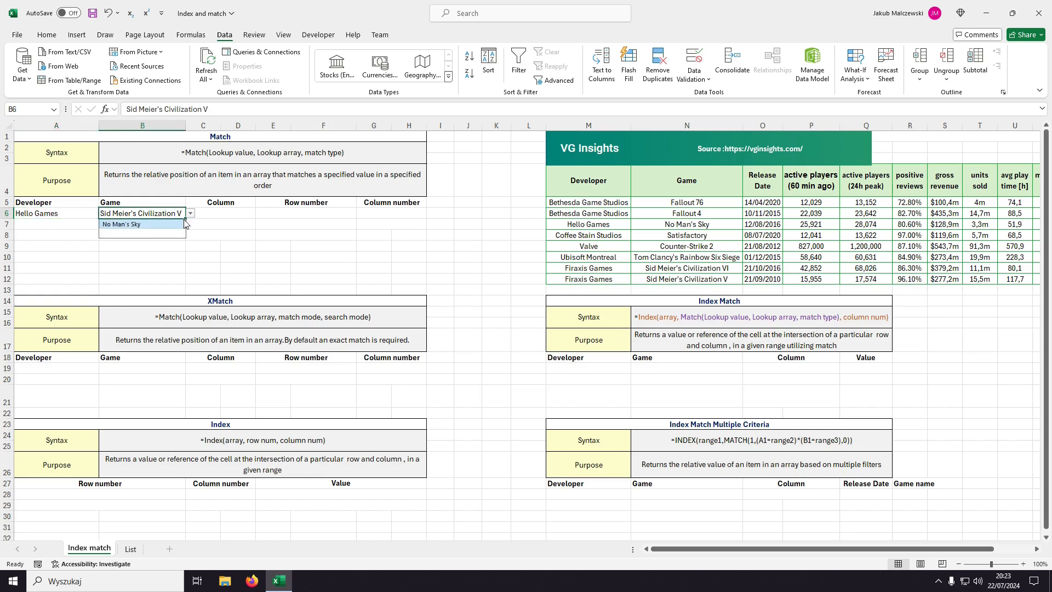
Step: Choose Release Date as the column name in C6 of the Match section
click(208, 214)
click(261, 214)
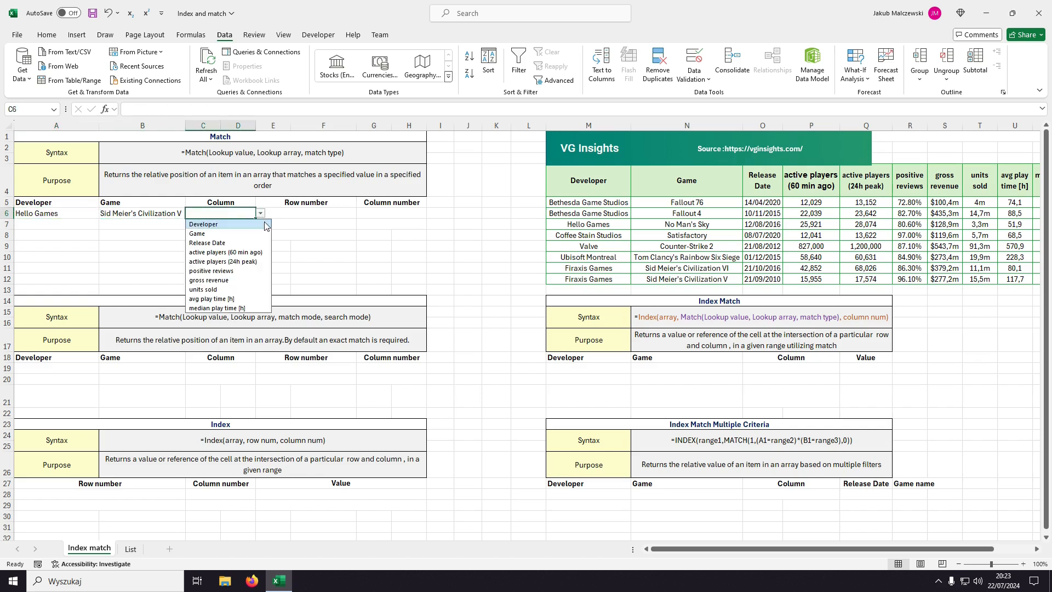
click(225, 243)
click(284, 236)
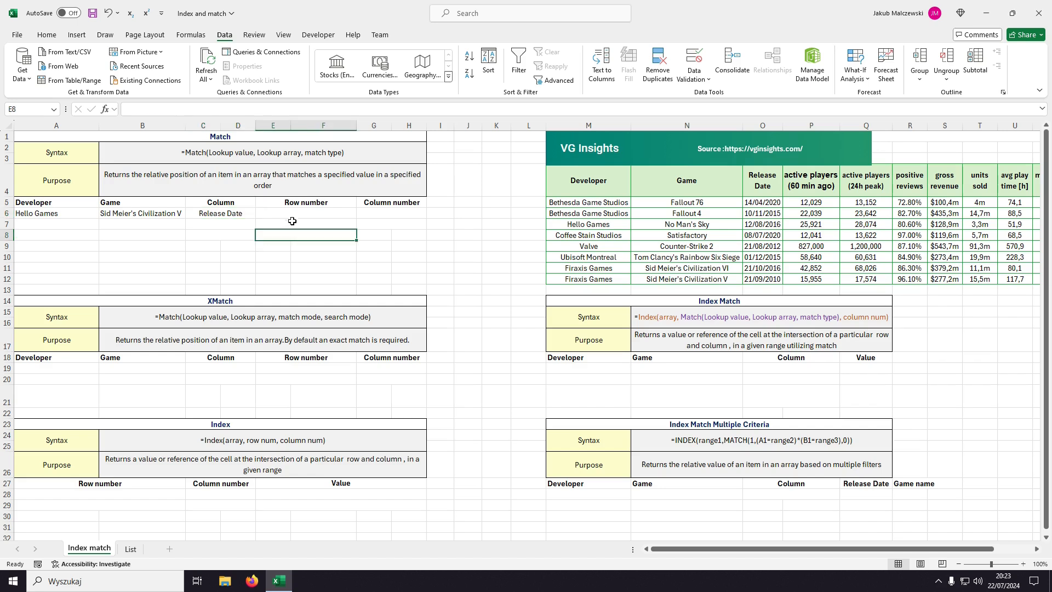
drag(559, 183, 805, 193)
Step: Start a MATCH formula in the row number cell E6 with the game cell B6 as the lookup value
click(328, 212)
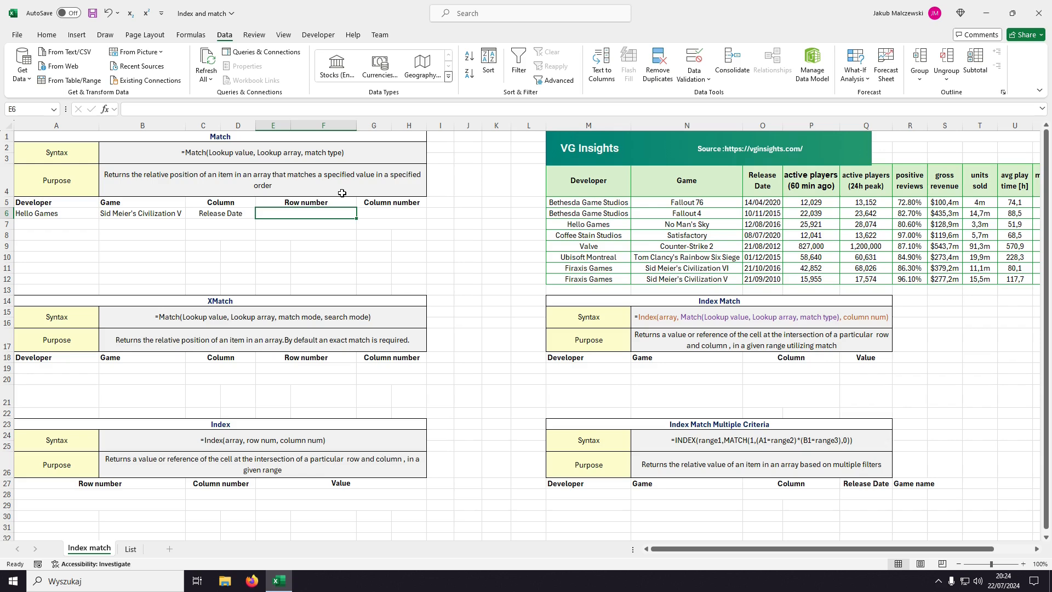
text(=match)
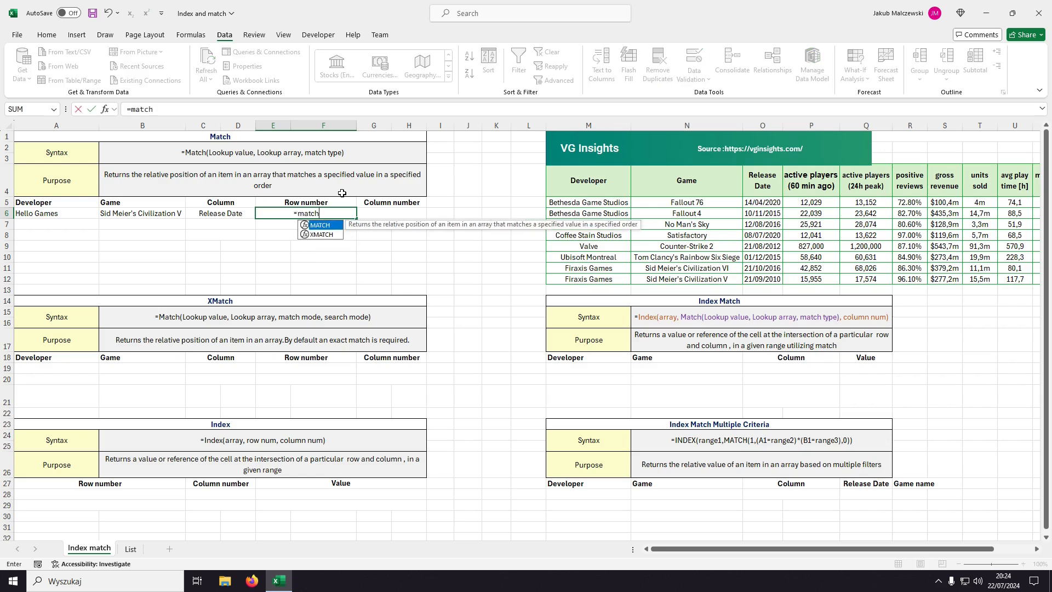
key(Tab)
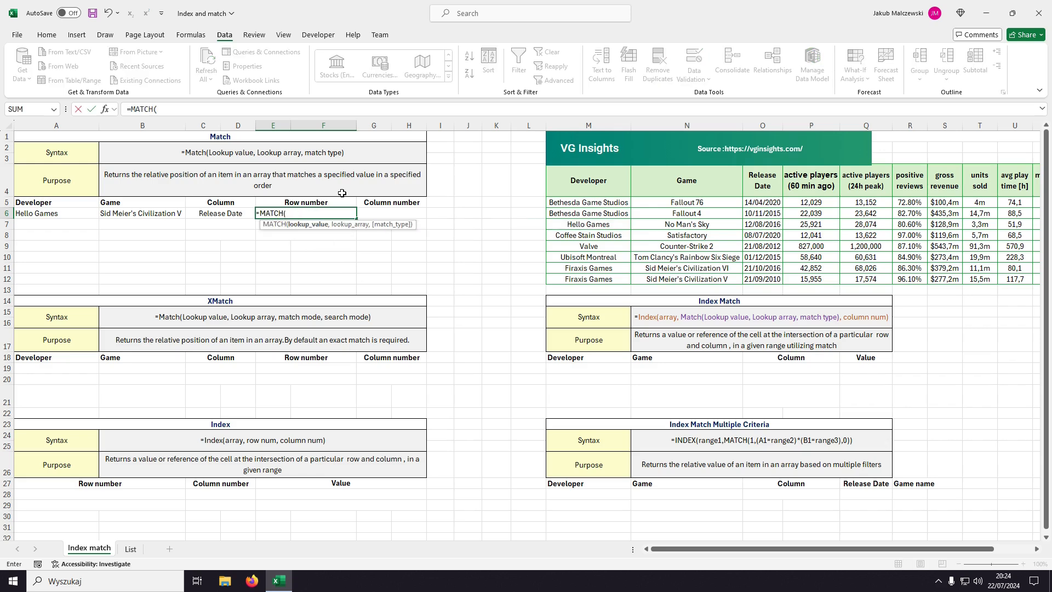
click(146, 212)
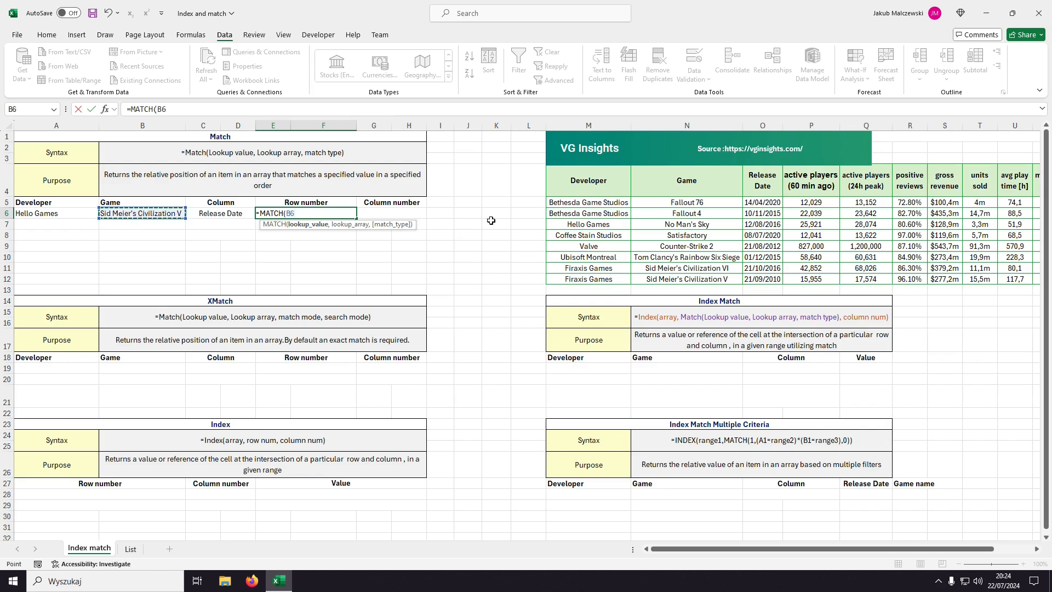
text(,)
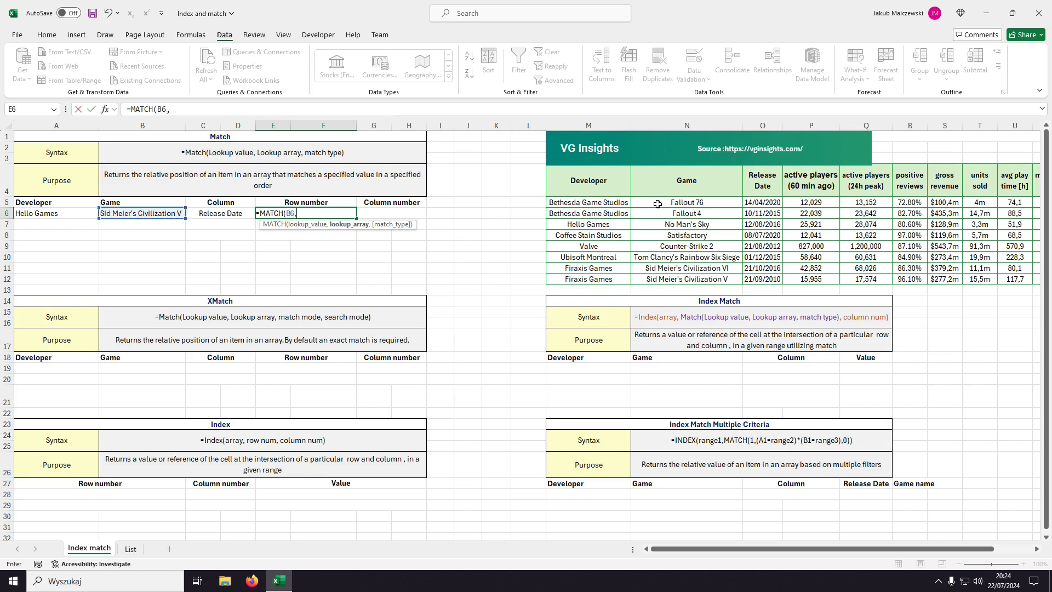
Step: Set the MATCH lookup array to the games in N5:N12 with match type 0 for an exact match
drag(657, 203, 665, 280)
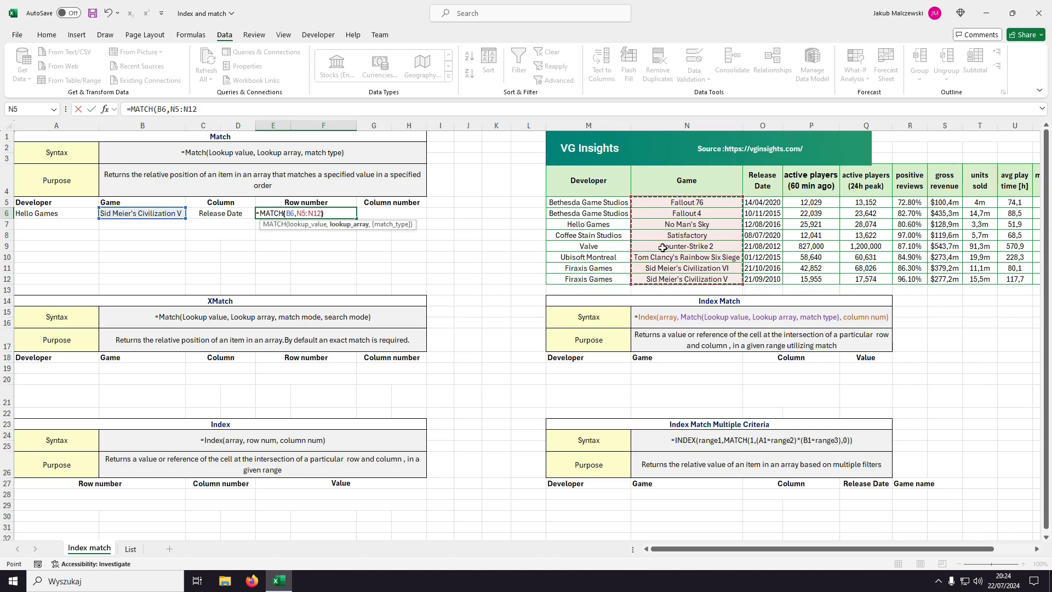
text())
key(BackSpace)
text(,)
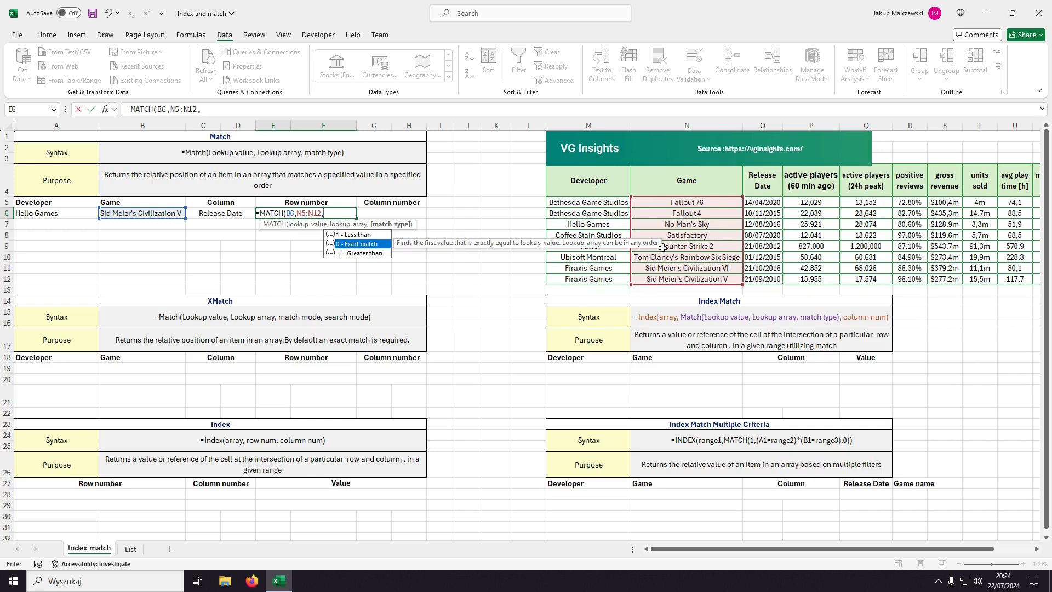
text(0)
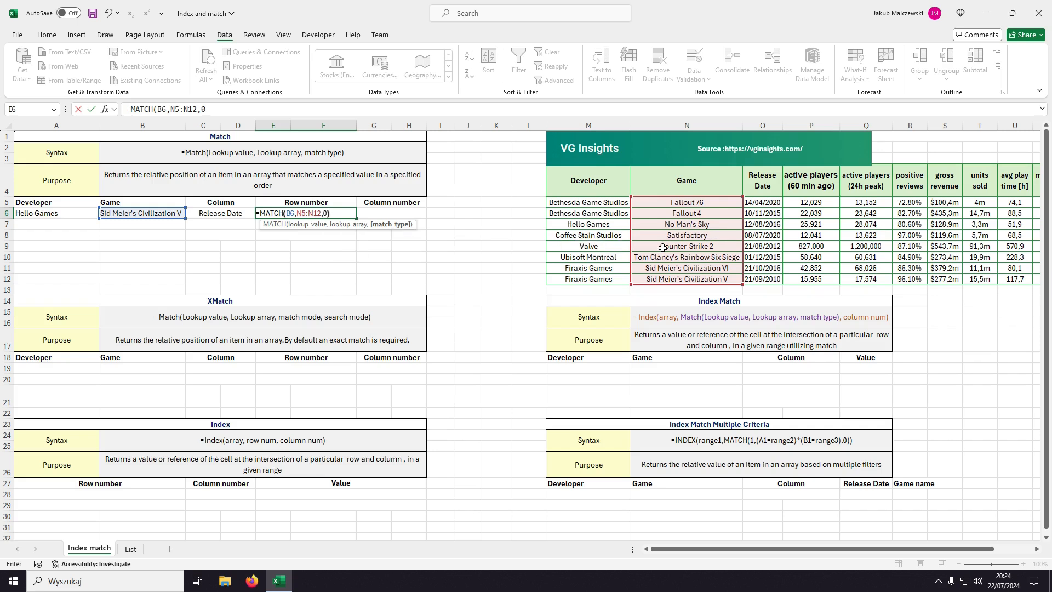
text())
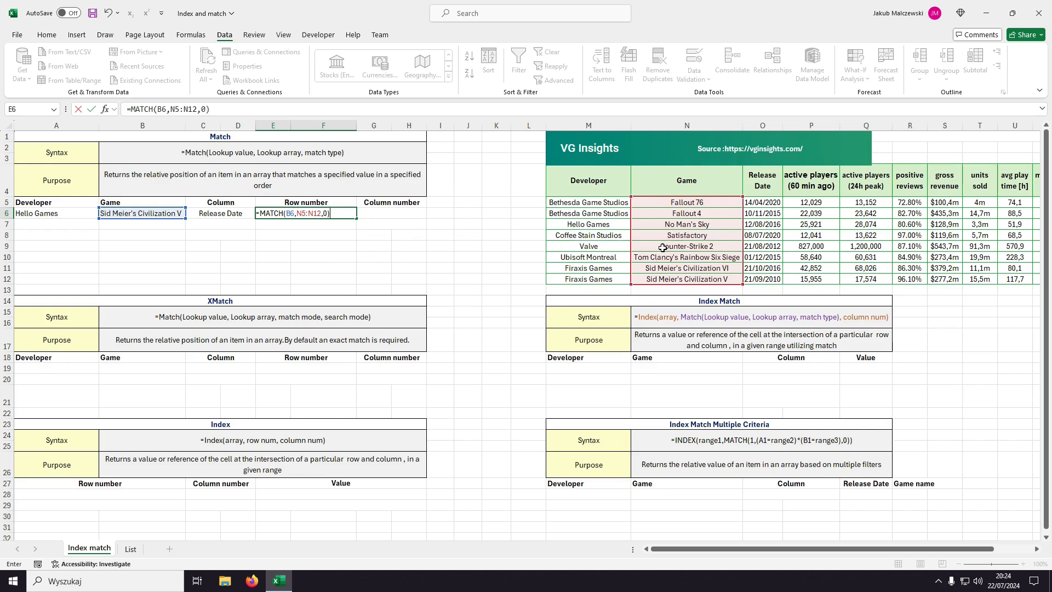
Step: Make the lookup array absolute as $N$5:$N$12, enter the E6 formula and check it against the table's game list
click(172, 109)
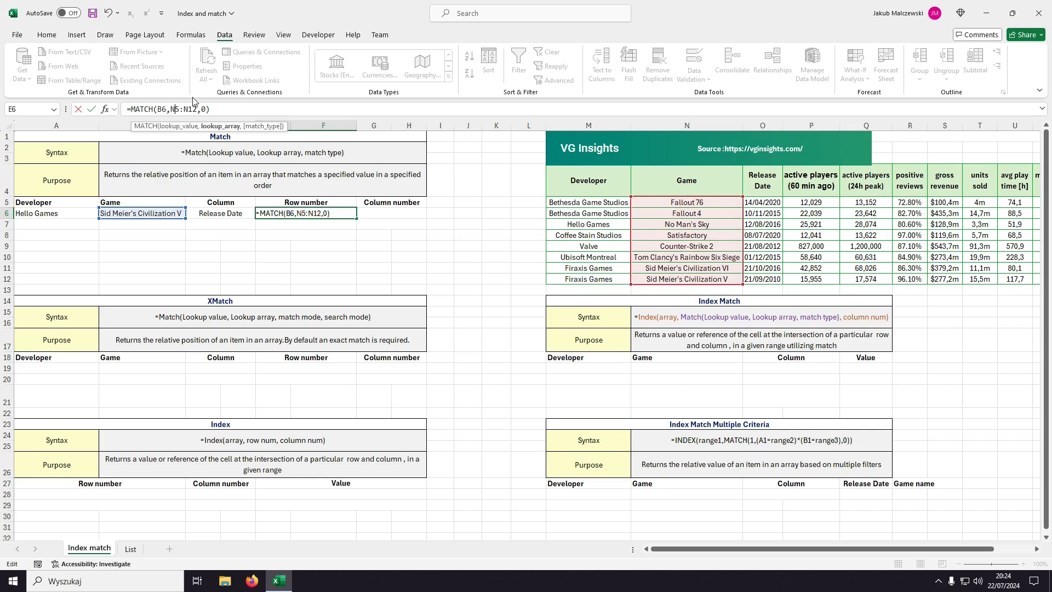
key(F4)
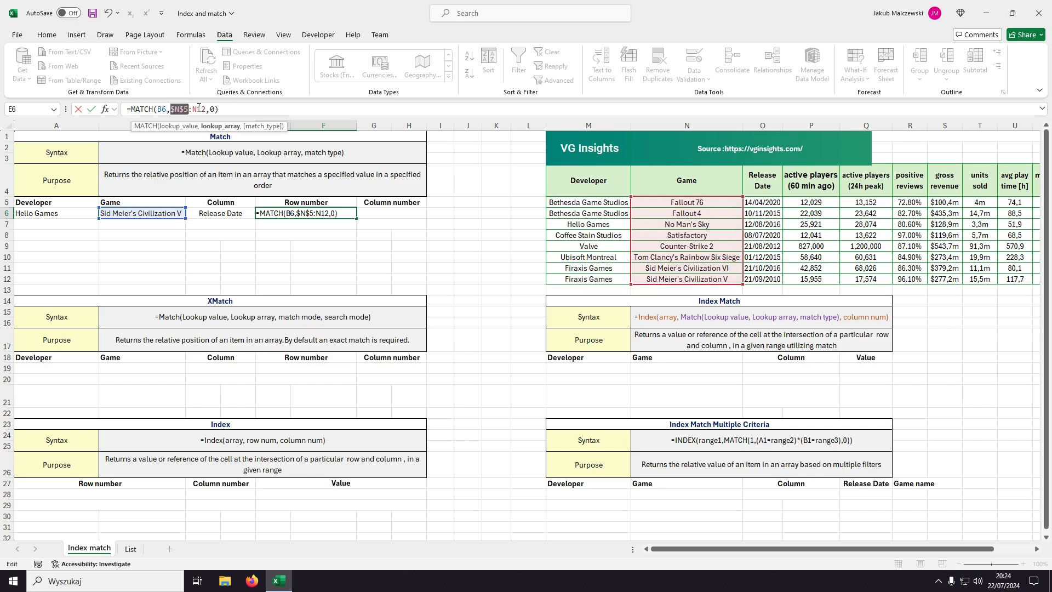
click(201, 109)
key(F4)
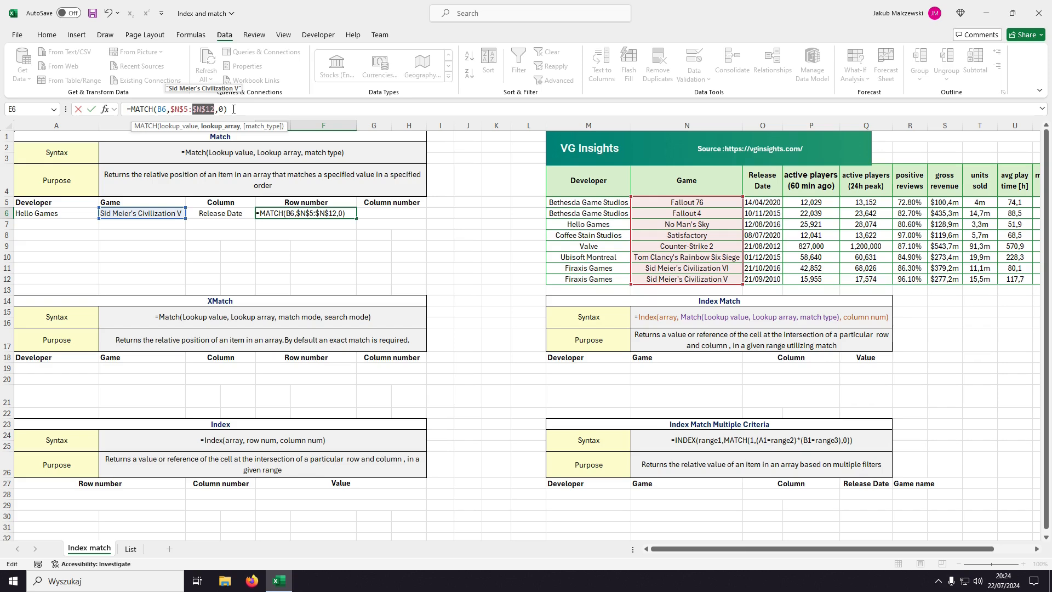
click(234, 109)
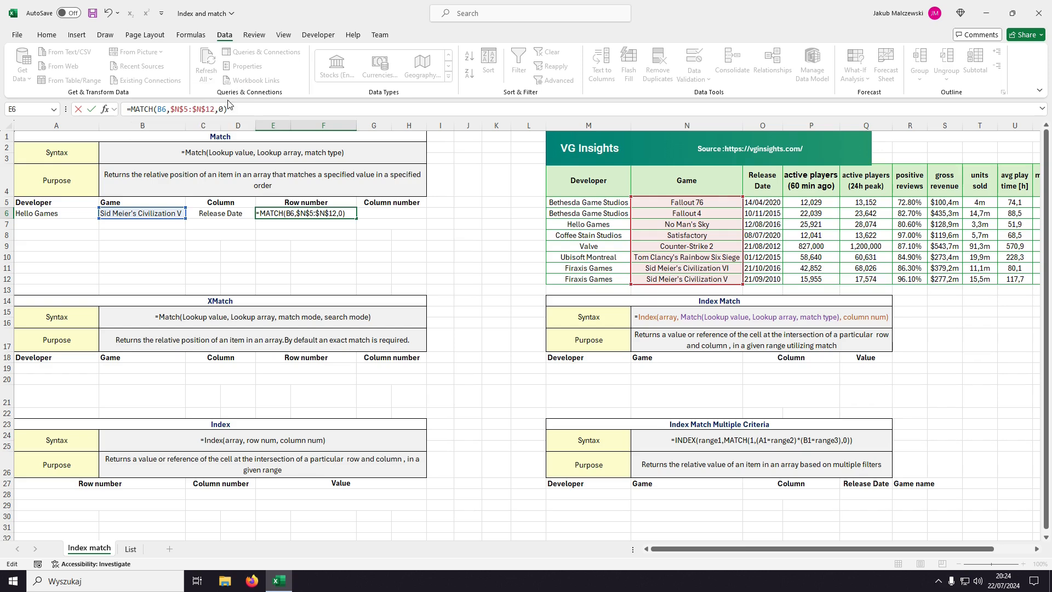
key(Return)
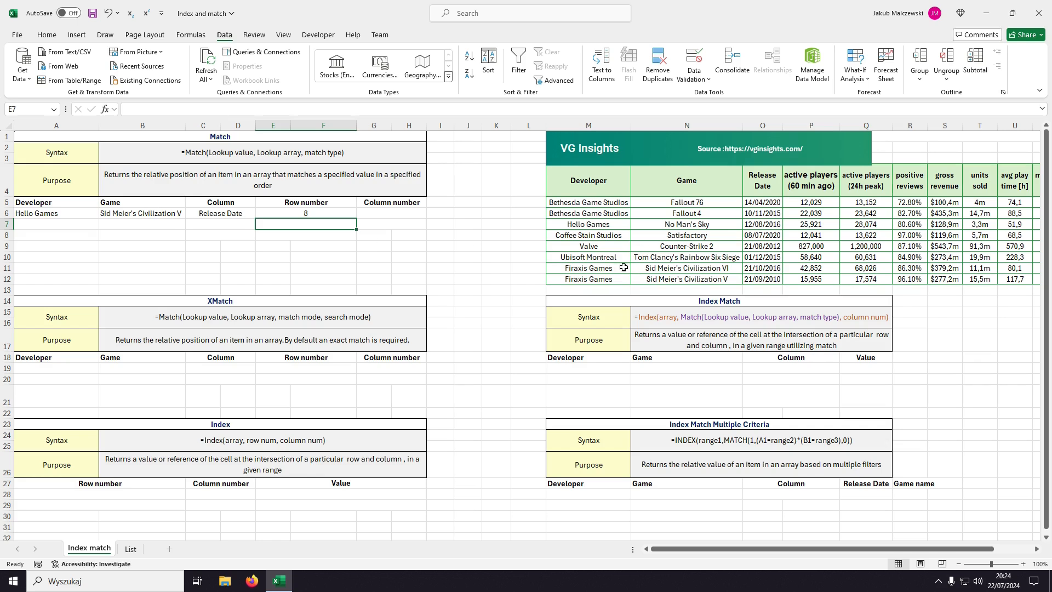
drag(676, 278, 676, 200)
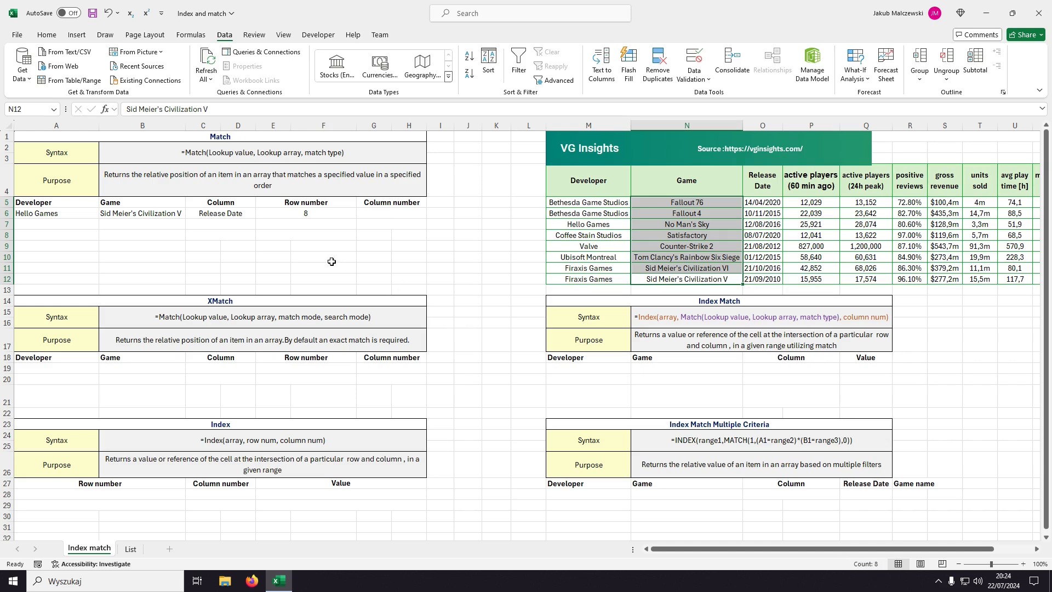
Step: Start a MATCH formula in the column number cell G6 with the column name cell C6 as the lookup value
click(406, 211)
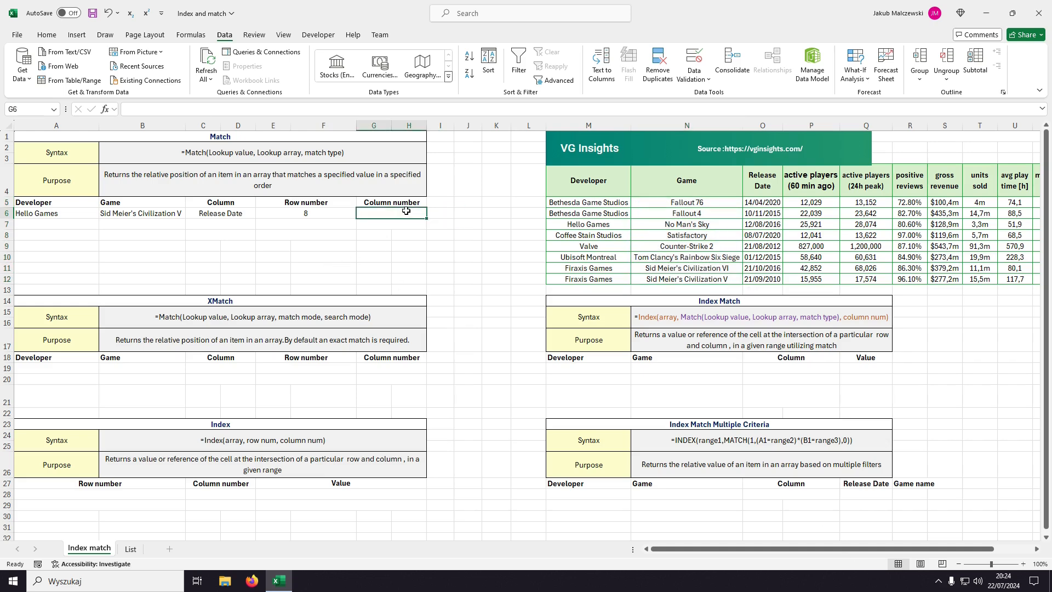
text(=ma)
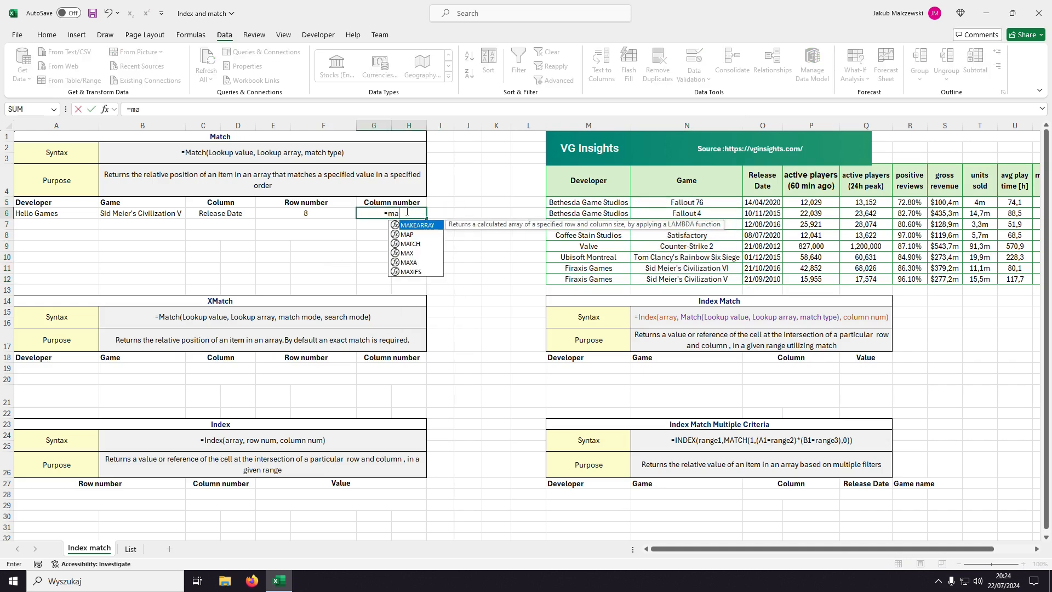
text(tch()
key(BackSpace)
key(BackSpace)
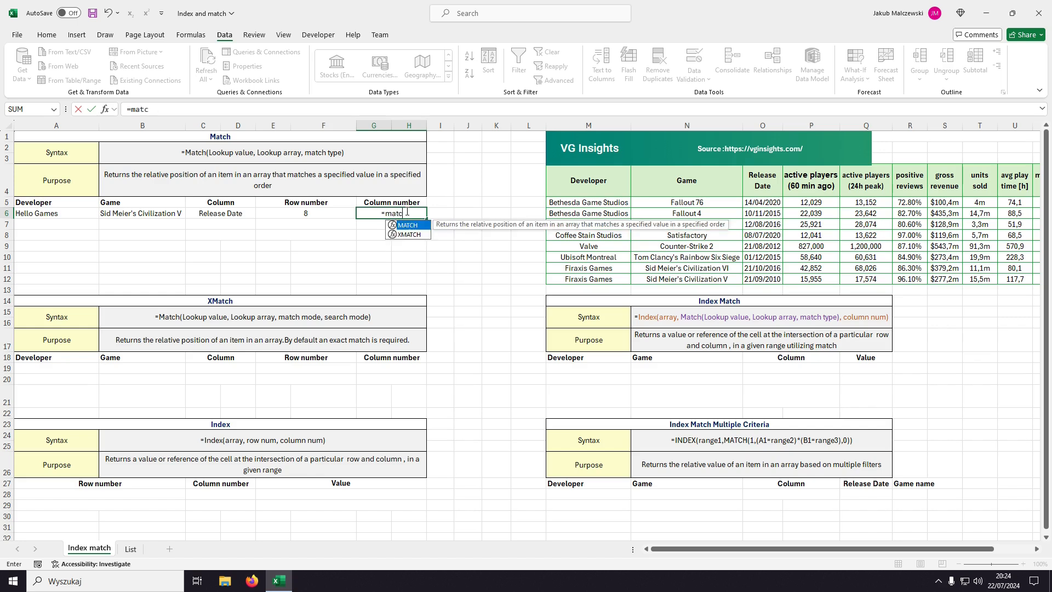
key(Tab)
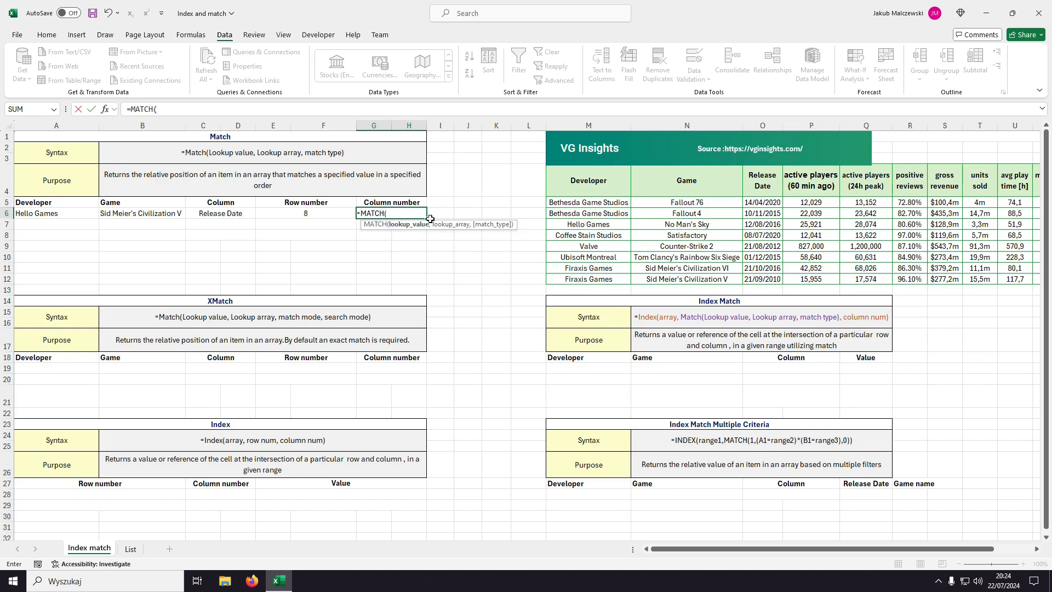
click(226, 212)
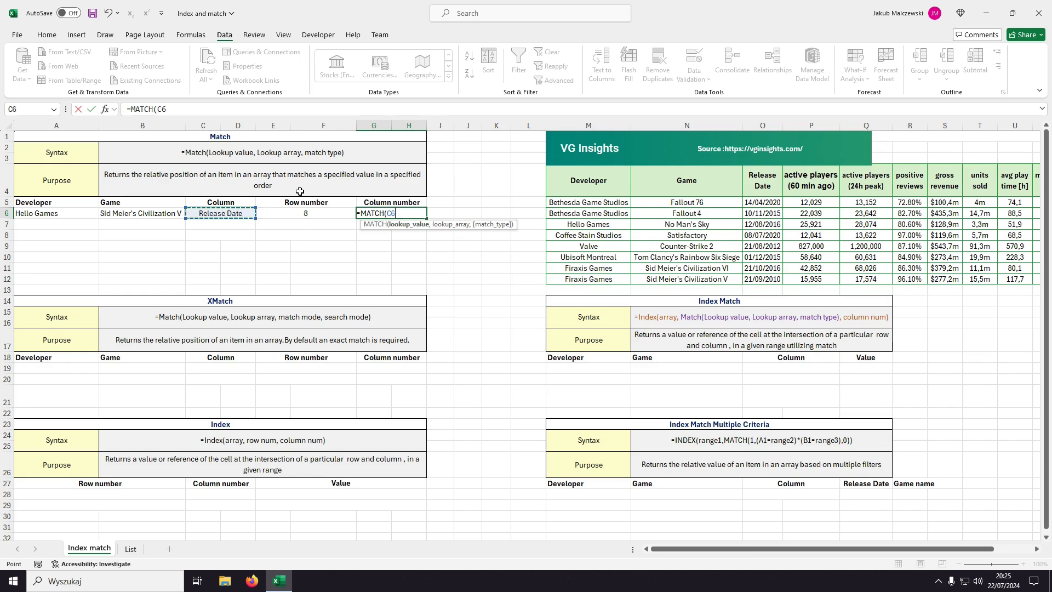
text(,)
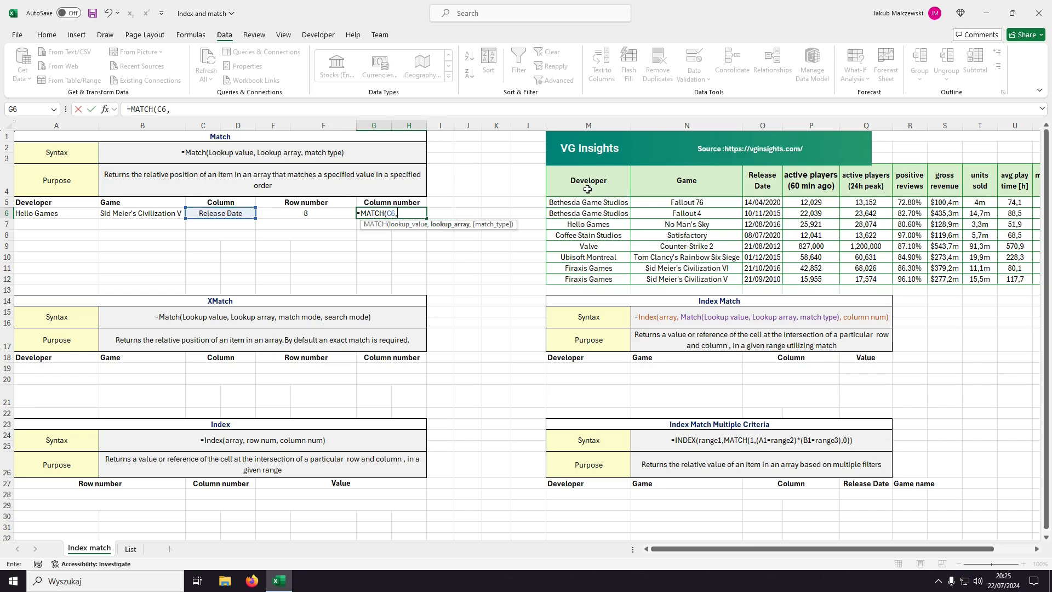
Step: Set the G6 MATCH lookup array to the table headers in M4:V4 with match type 0 for an exact match
drag(586, 185, 813, 161)
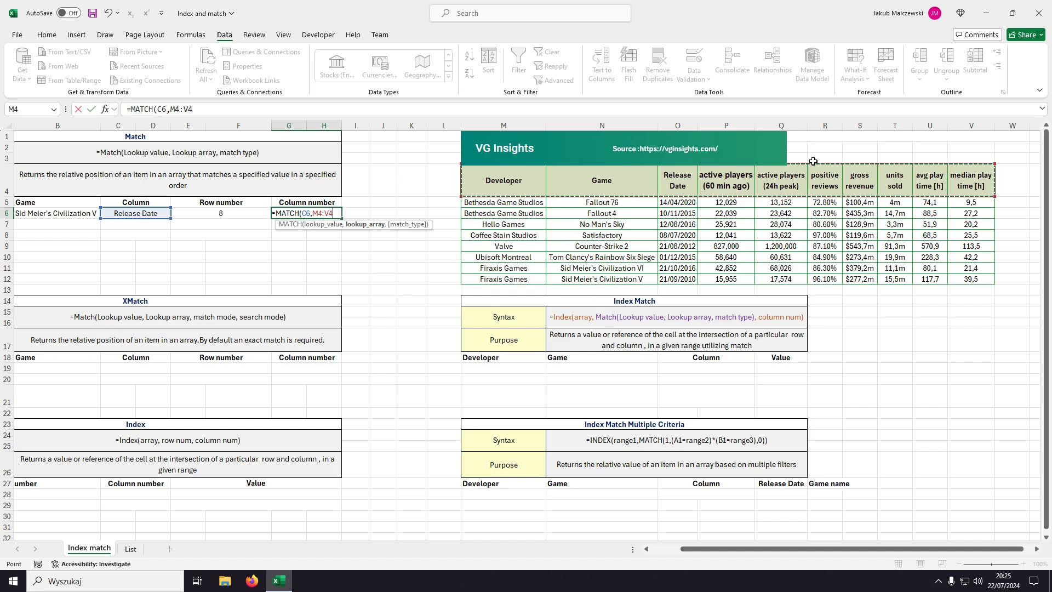
text(,0)
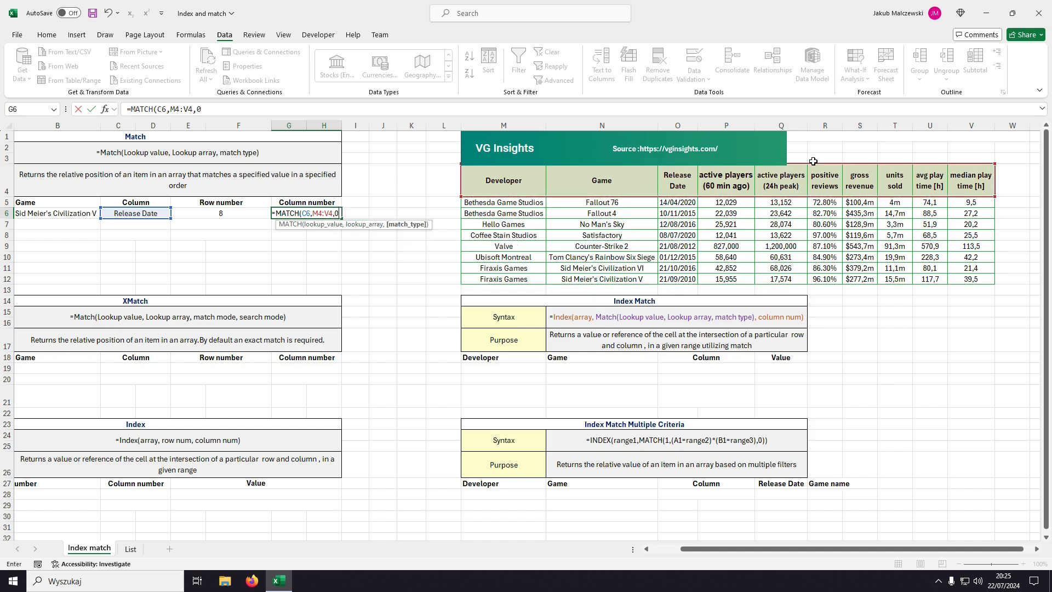
text())
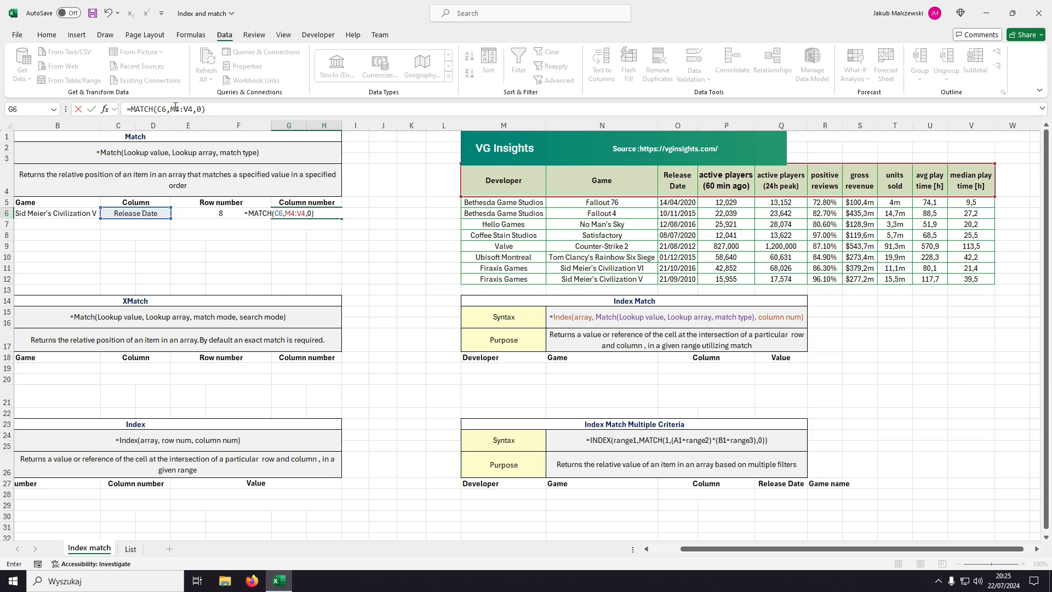
Step: Make the header lookup array reference absolute and enter the G6 formula
click(176, 109)
key(F4)
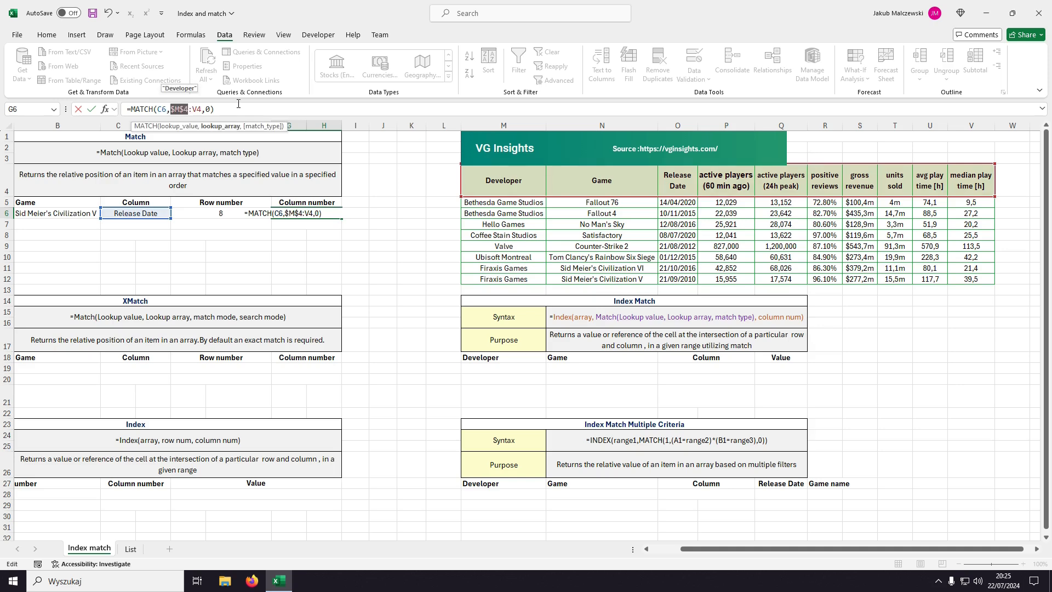
key(Return)
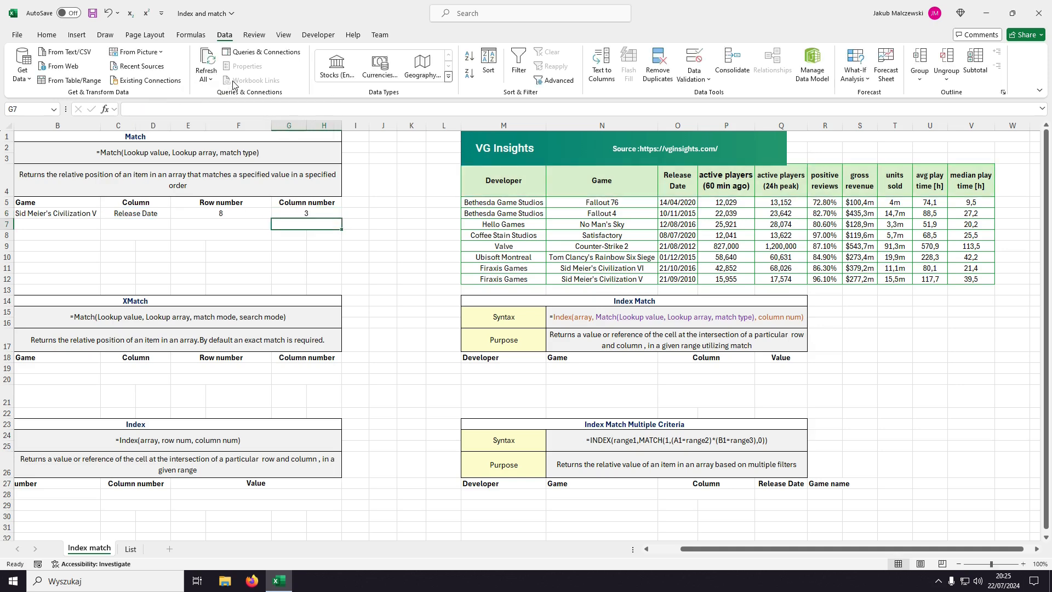
Step: Choose positive reviews as the column name in C6 of the Match section
click(161, 216)
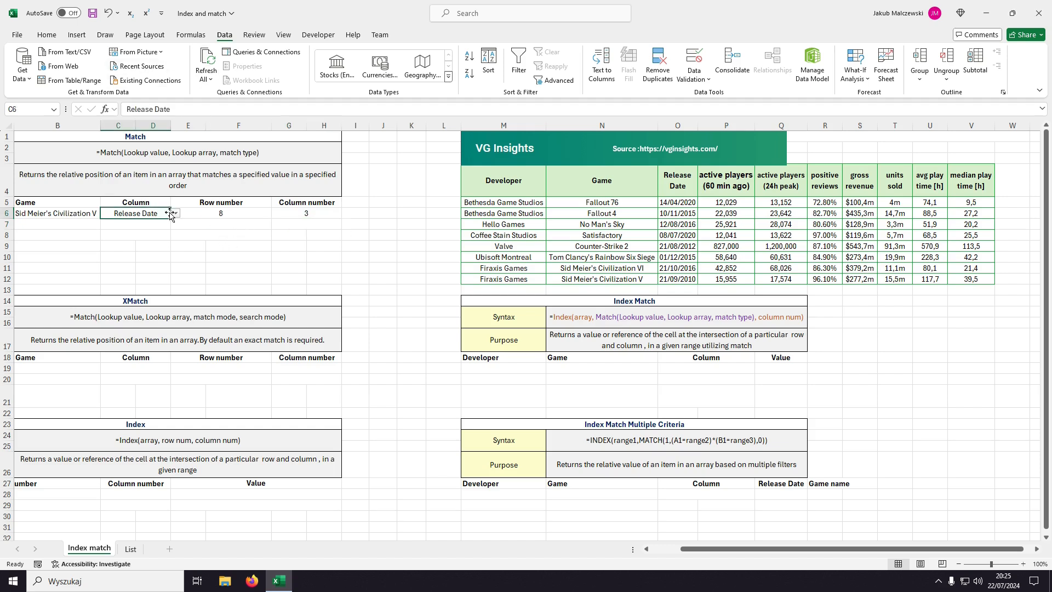
click(175, 214)
click(142, 273)
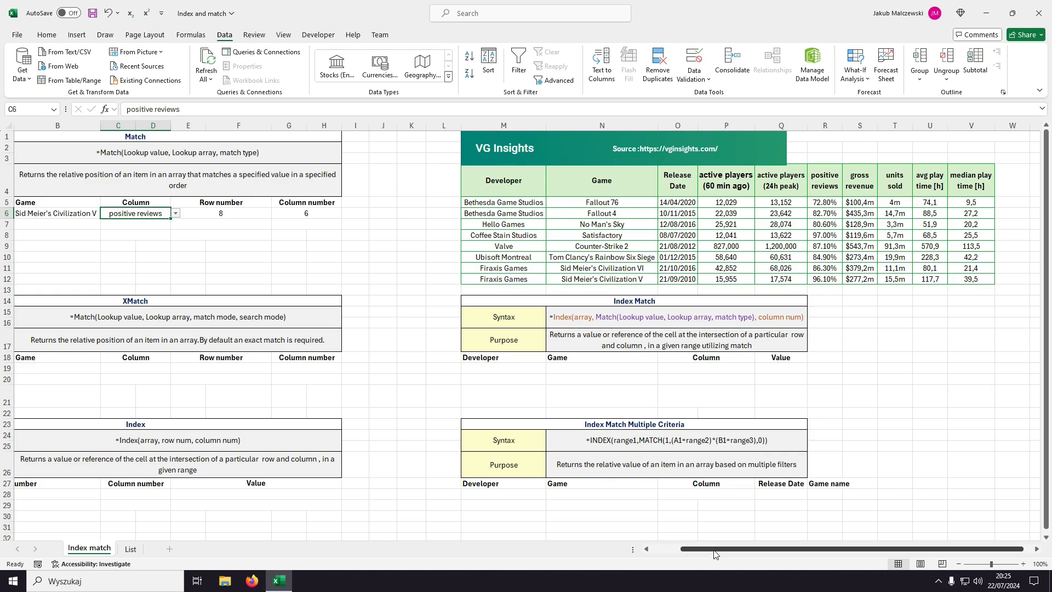
drag(699, 550, 667, 548)
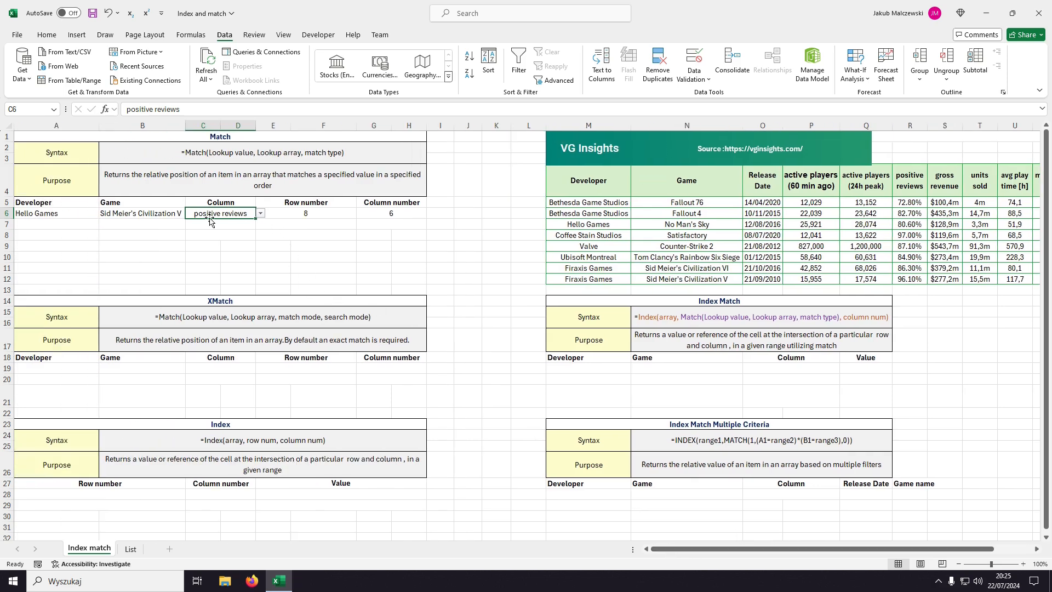
Step: Check the developer cell reference in the XLOOKUP source of the game dropdown in B6 and keep the validation rule
click(58, 214)
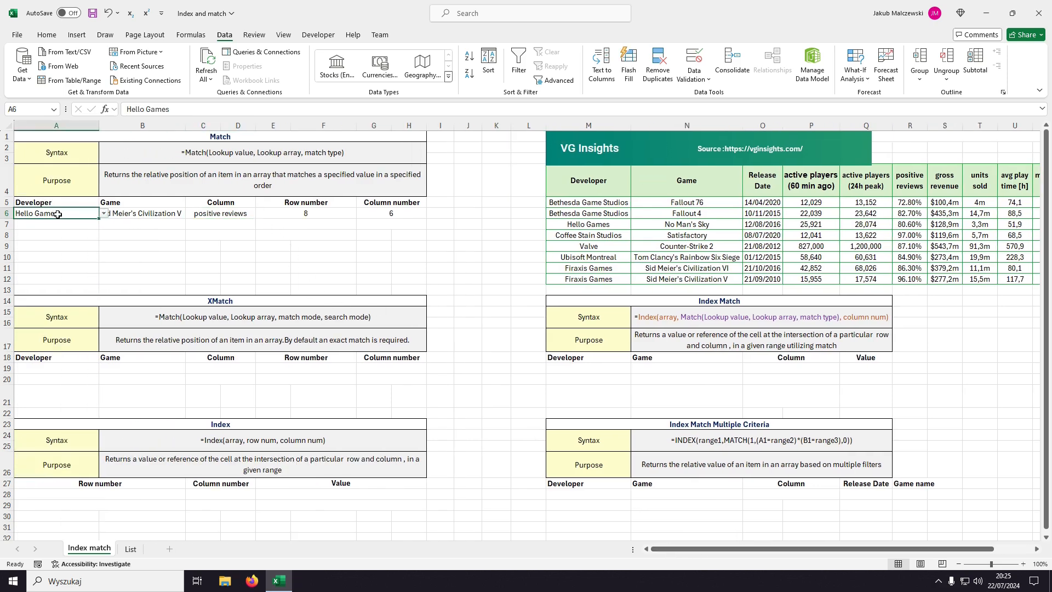
click(124, 212)
click(688, 70)
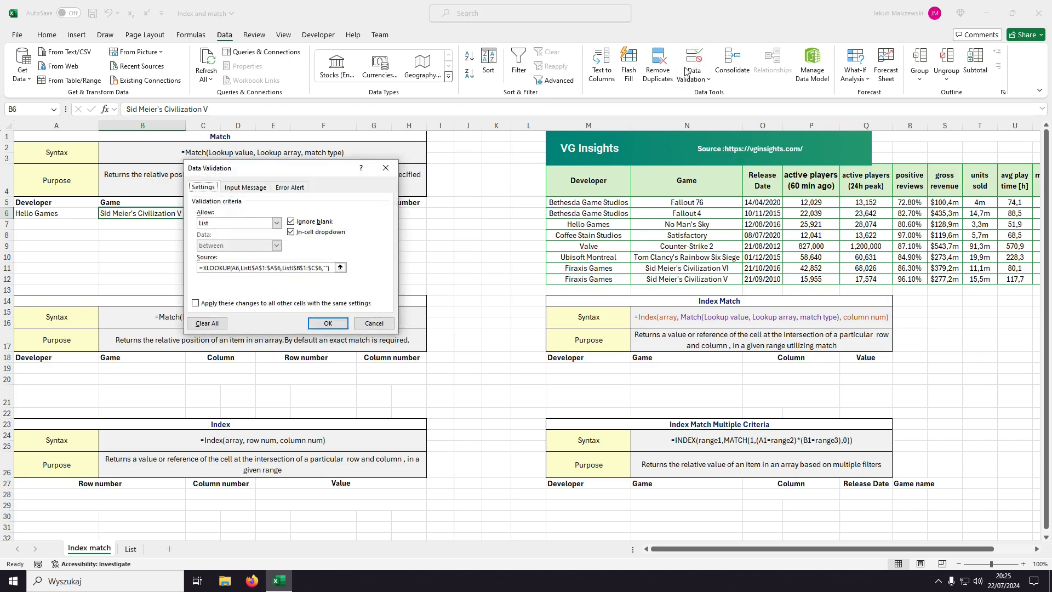
click(233, 268)
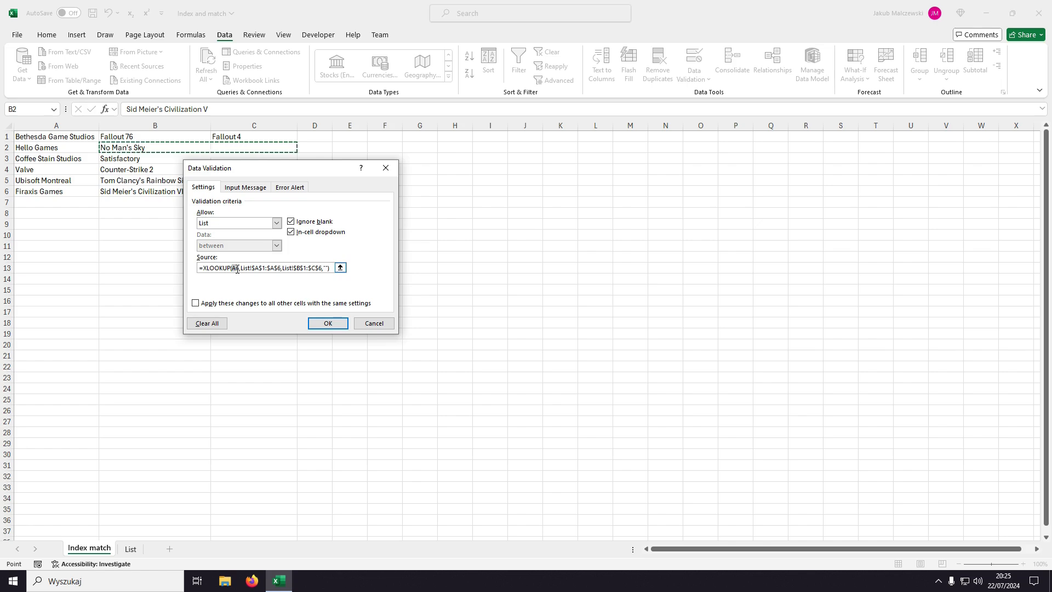
click(327, 323)
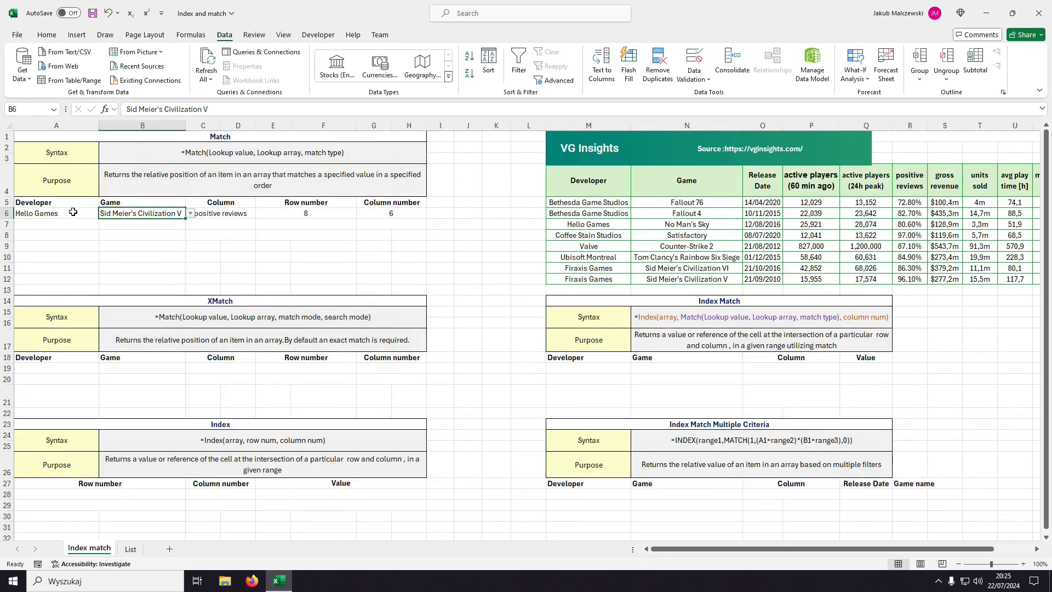
Step: Copy the whole Match example in row 6, from developer to column number, into row 7
drag(73, 212, 364, 214)
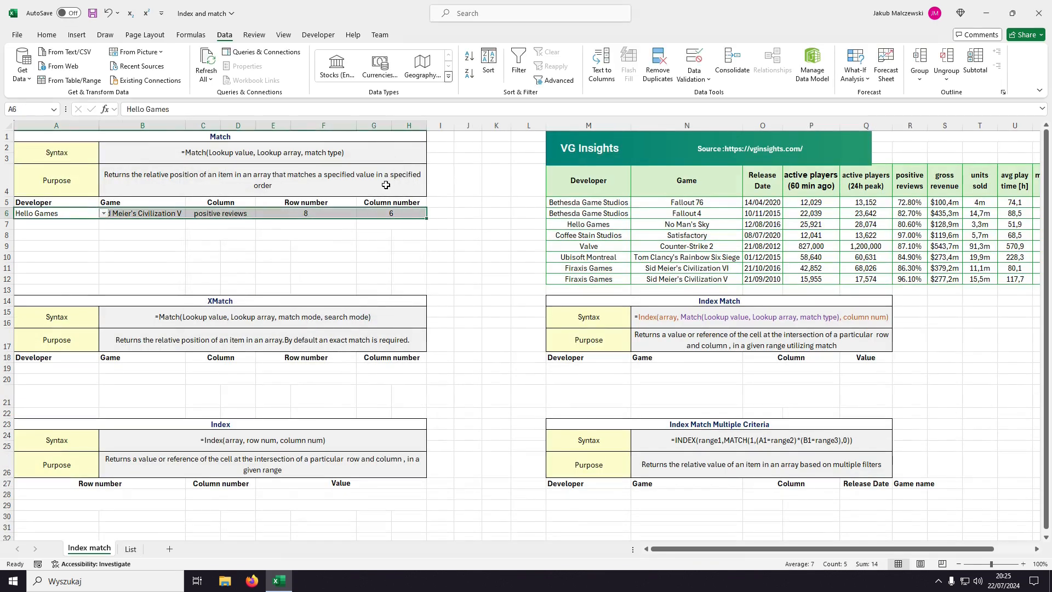
key(ctrl+c)
key(Down)
key(Return)
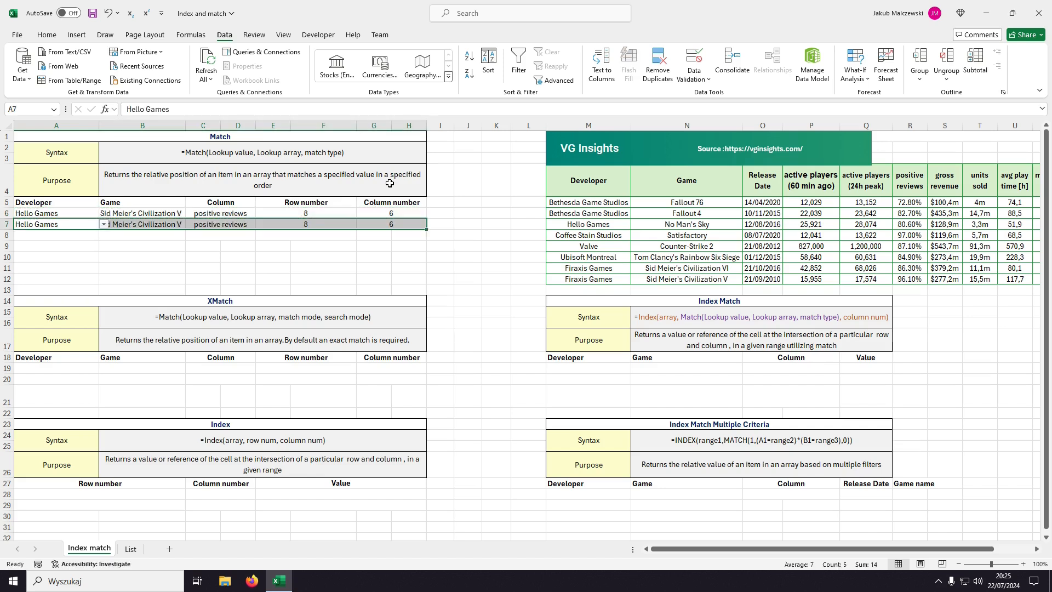
Step: Choose Valve as developer, Counter-Strike 2 as game and Game as column name in row 7 of the Match section
click(103, 224)
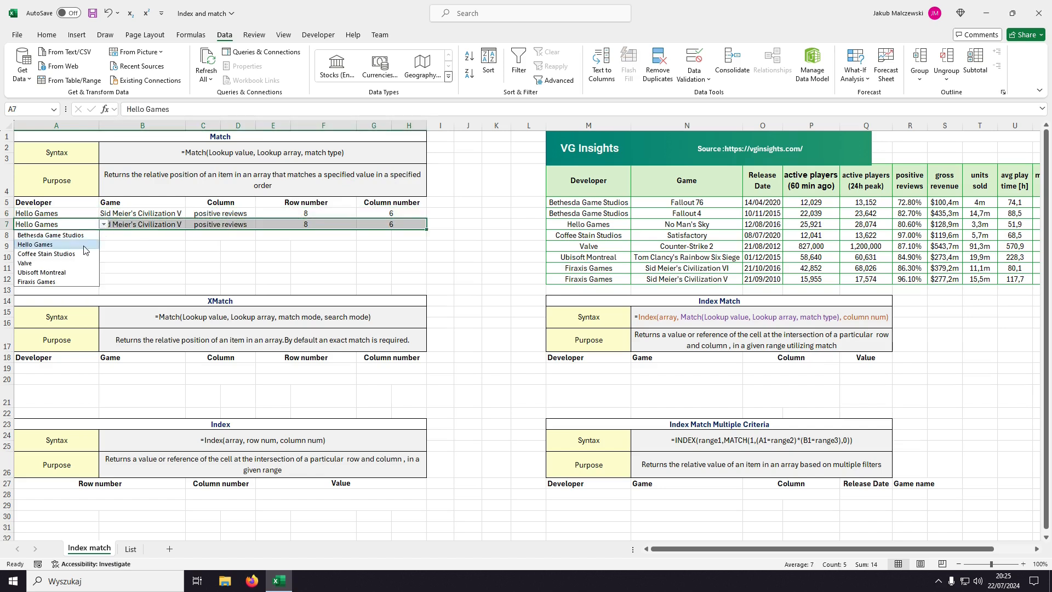
click(69, 263)
click(151, 225)
click(190, 225)
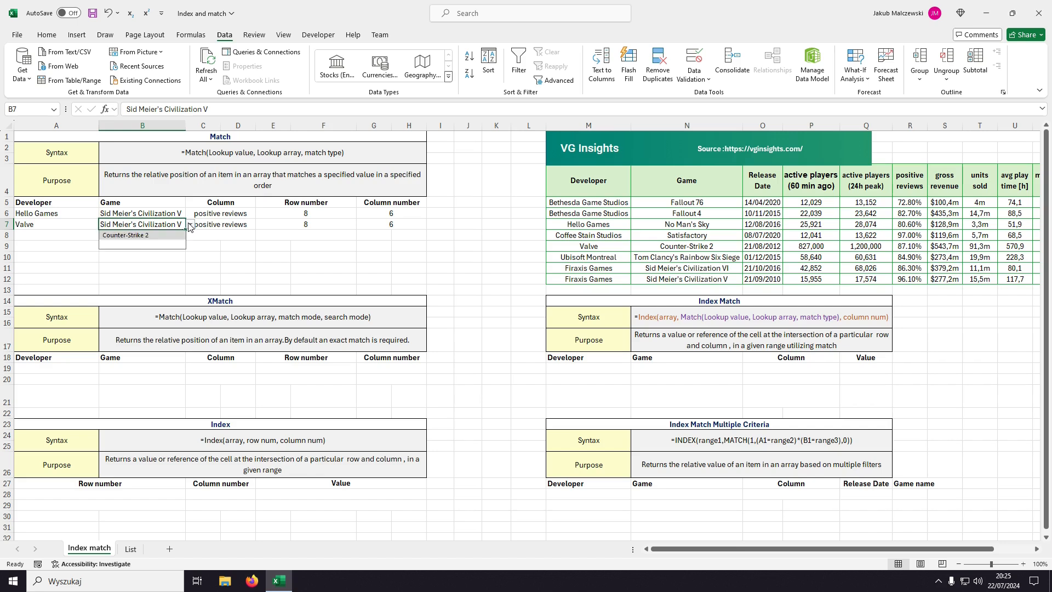
click(150, 236)
click(251, 224)
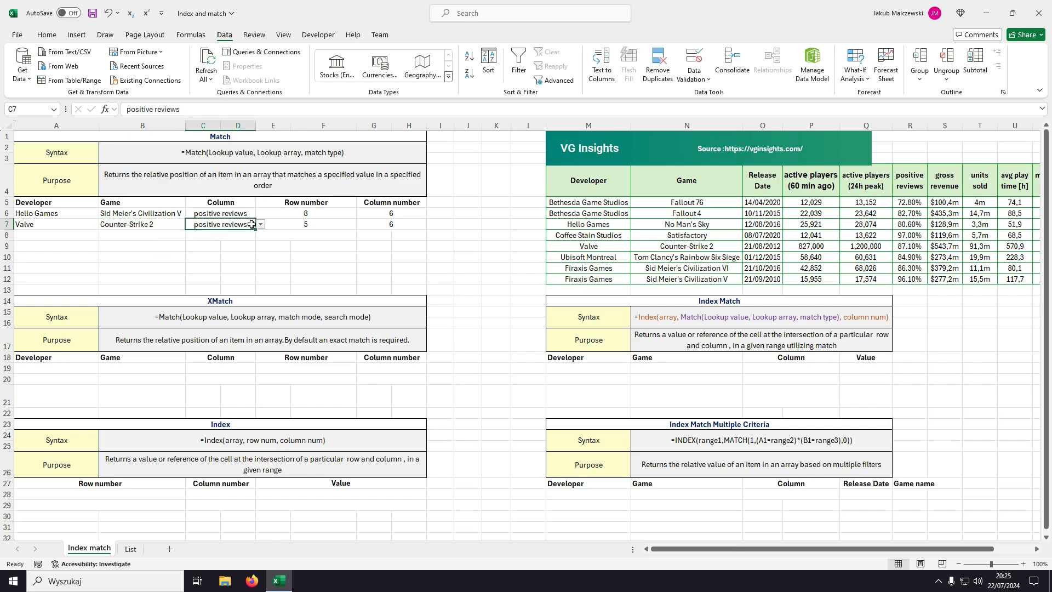
click(261, 224)
click(248, 251)
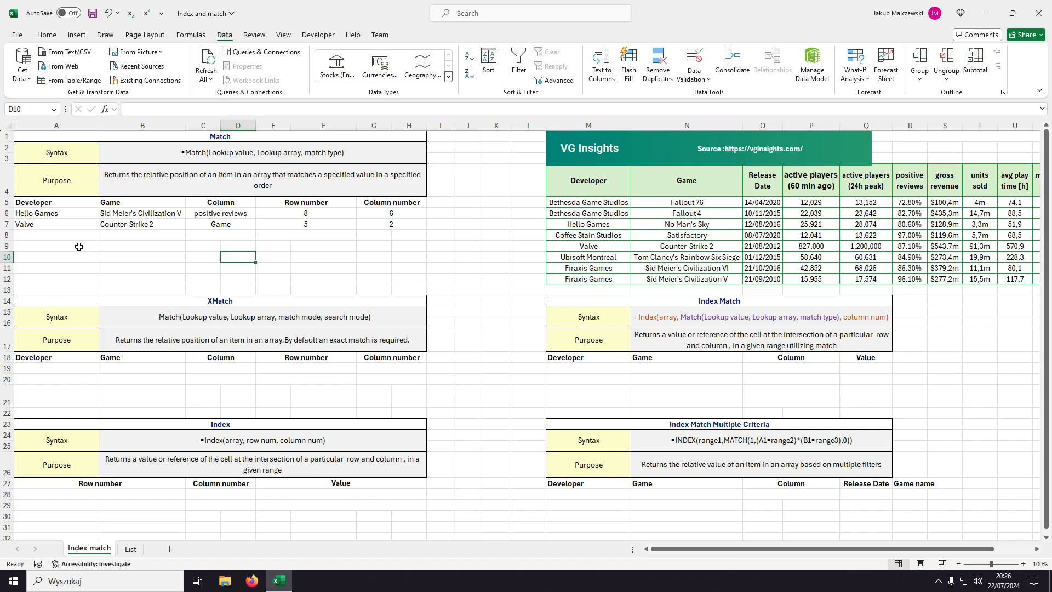
Step: Copy the developer, game and column selections from row 7 into row 19 of the XMatch section
drag(49, 224, 211, 224)
key(ctrl+c)
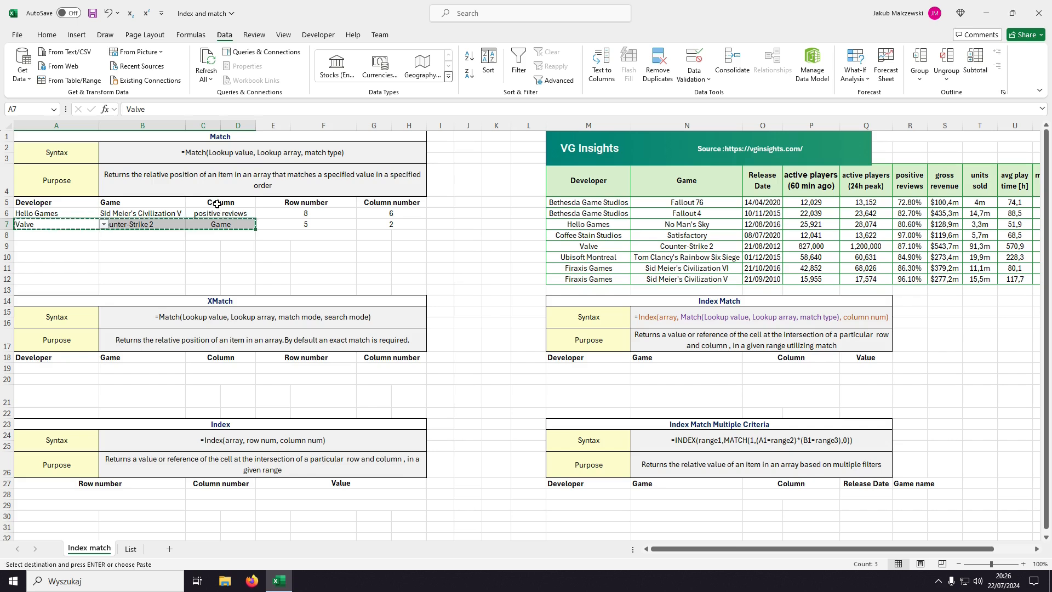
click(42, 370)
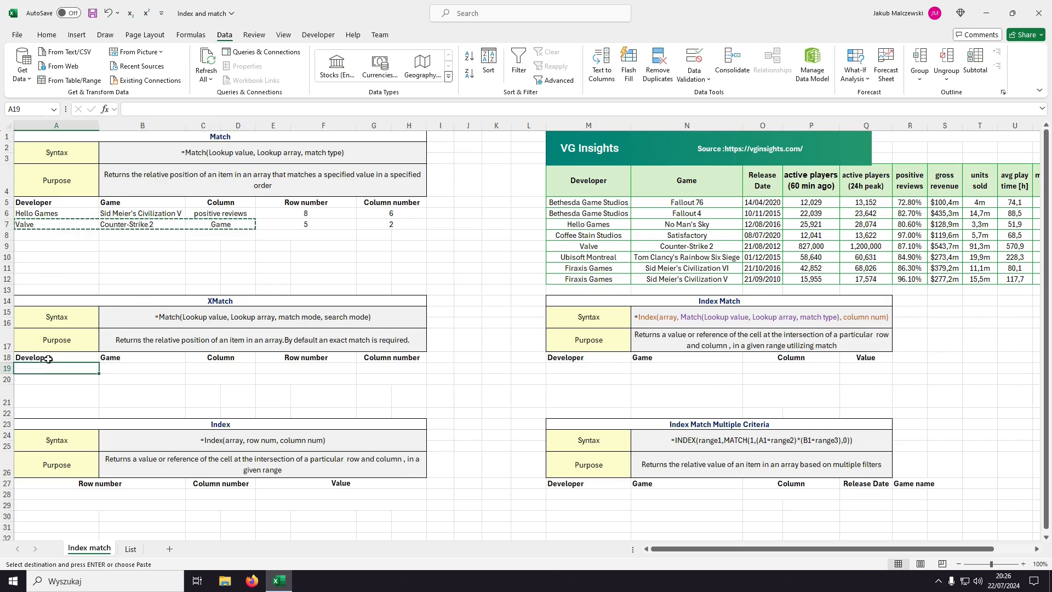
key(Return)
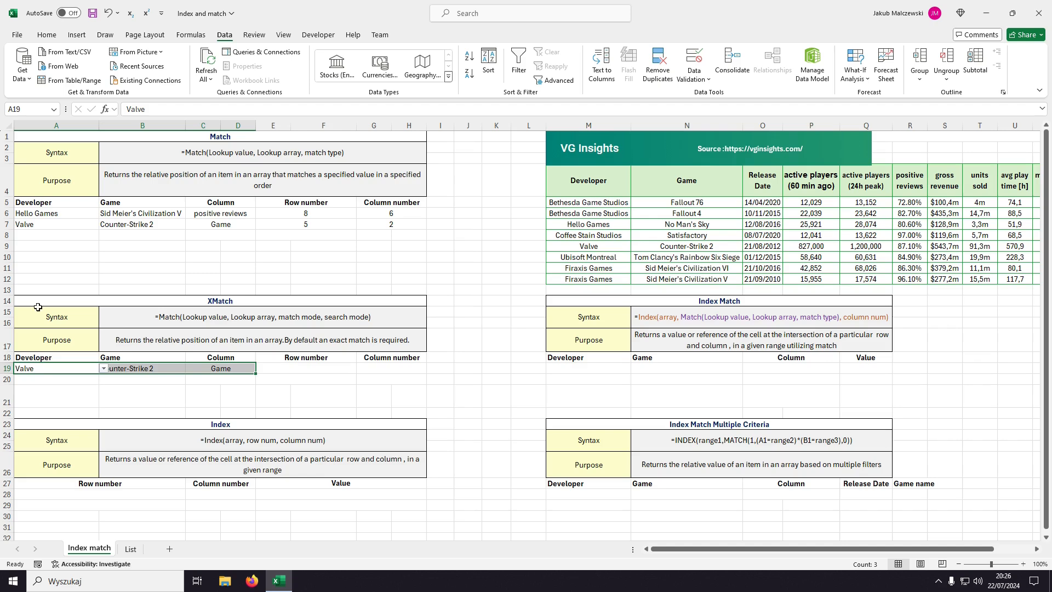
Step: Start an XMATCH formula in the row number cell E19 with the game cell B19 as the lookup value
click(282, 367)
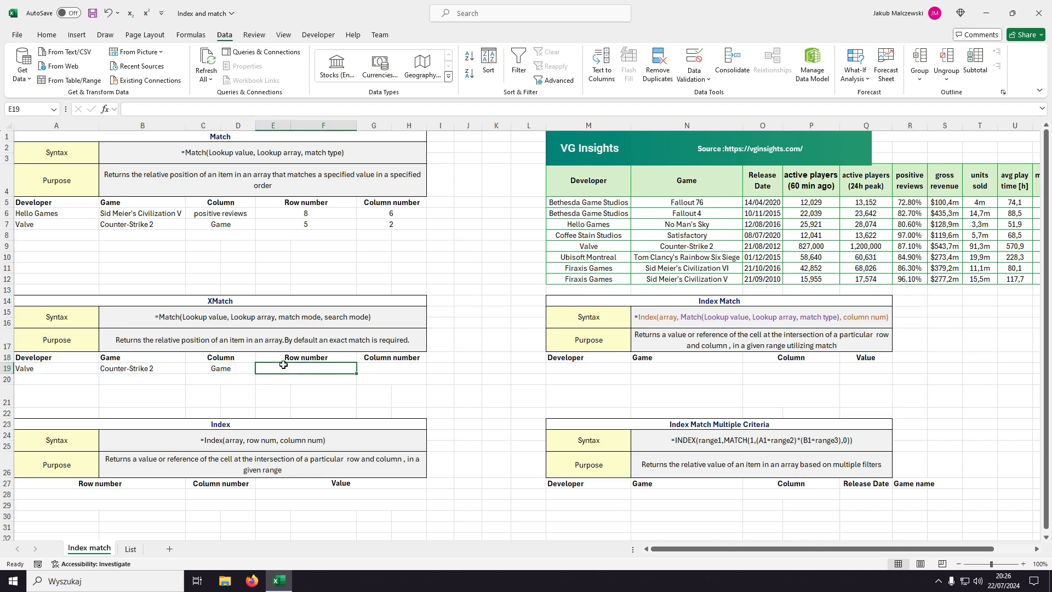
text(=xm)
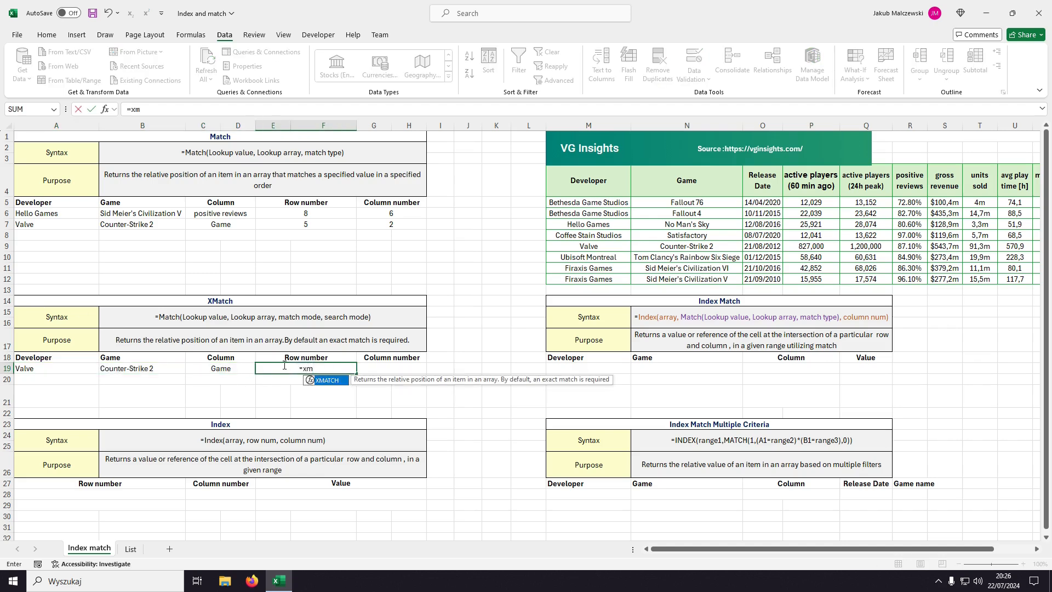
key(Tab)
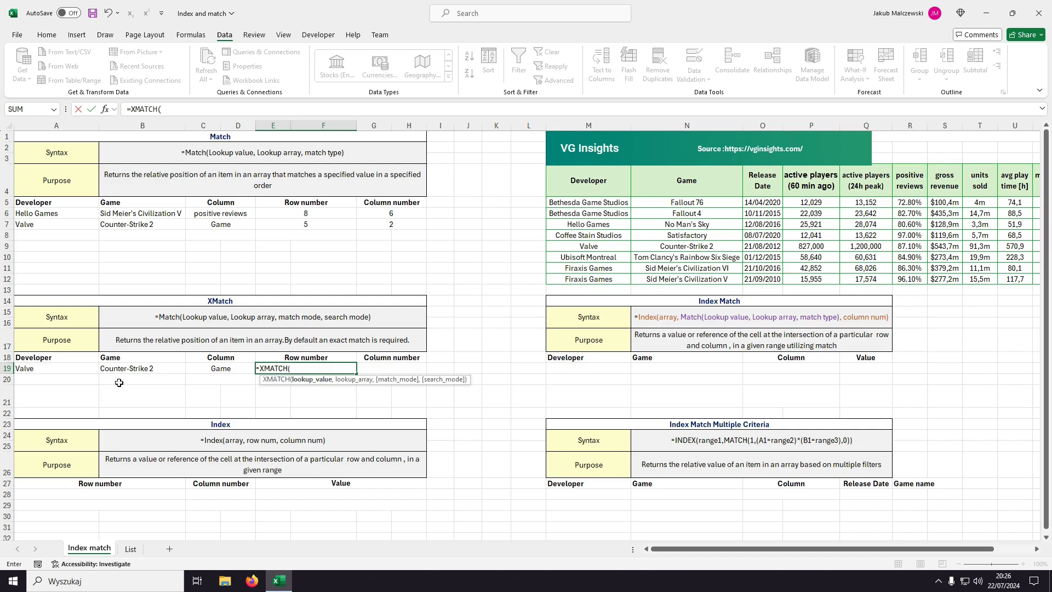
click(151, 368)
text(,)
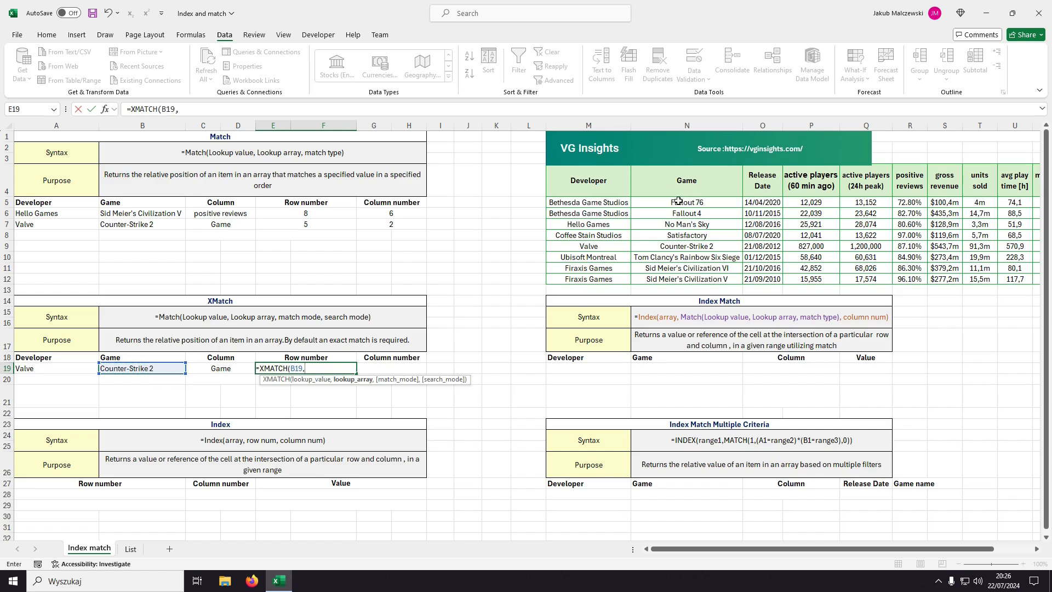
Step: Complete the E19 XMATCH with lookup array N5:N12, match mode 0 for exact and search mode 1 for first-to-last
drag(678, 201, 685, 280)
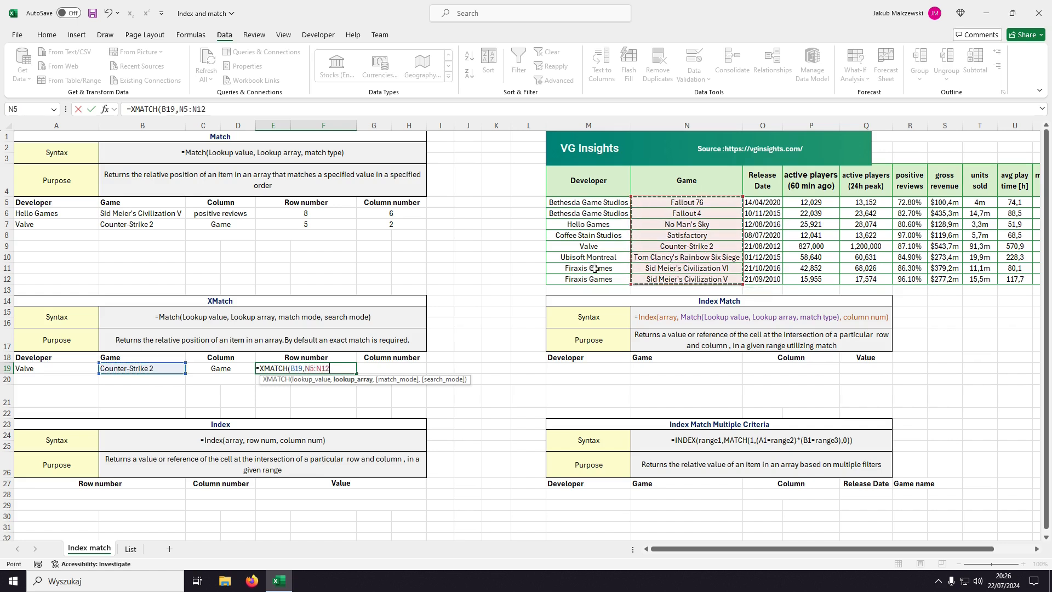
text(,0)
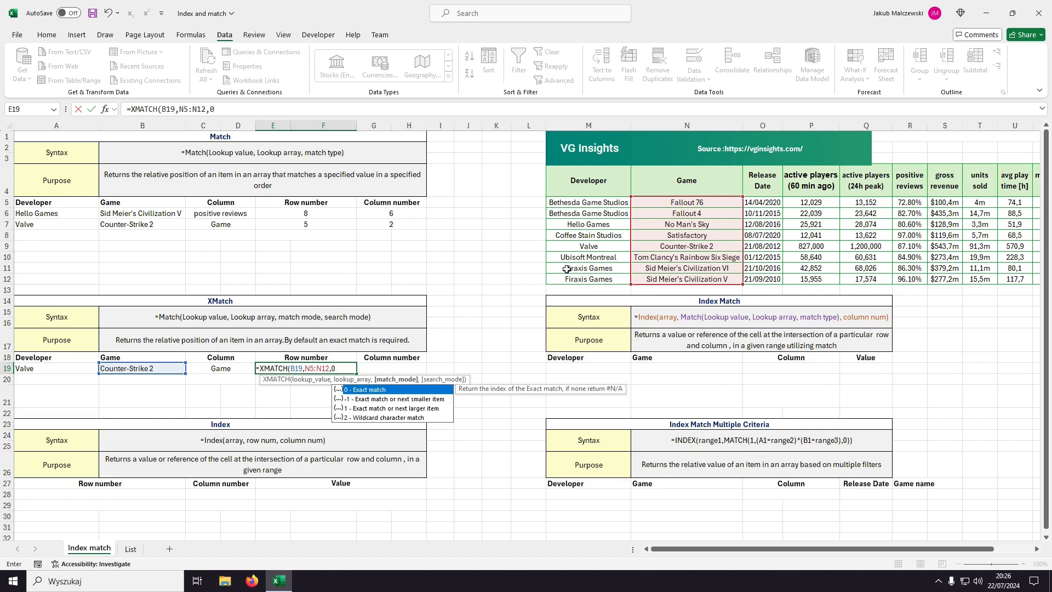
text(,)
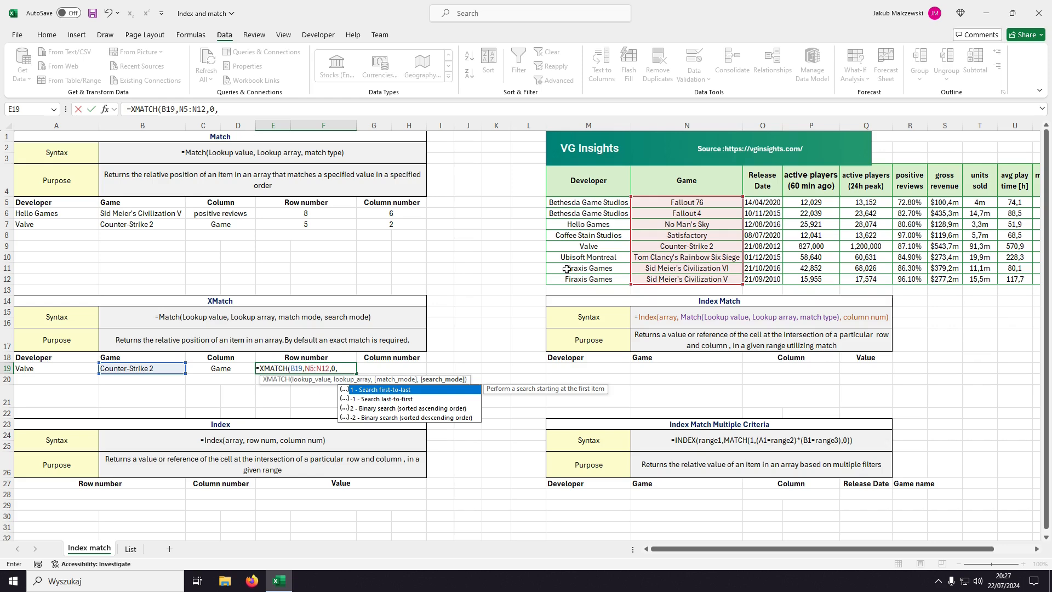
text(1)
key(Return)
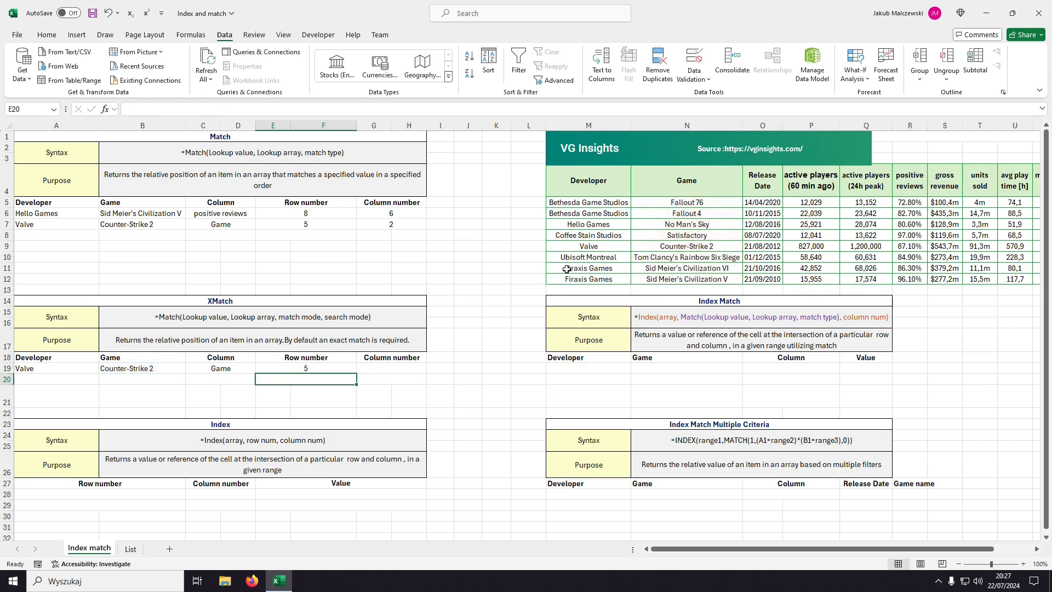
Step: Enter an XMATCH in column number cell G19 with lookup value C19, lookup array M4:V4, match mode 0 and search mode 1
click(382, 369)
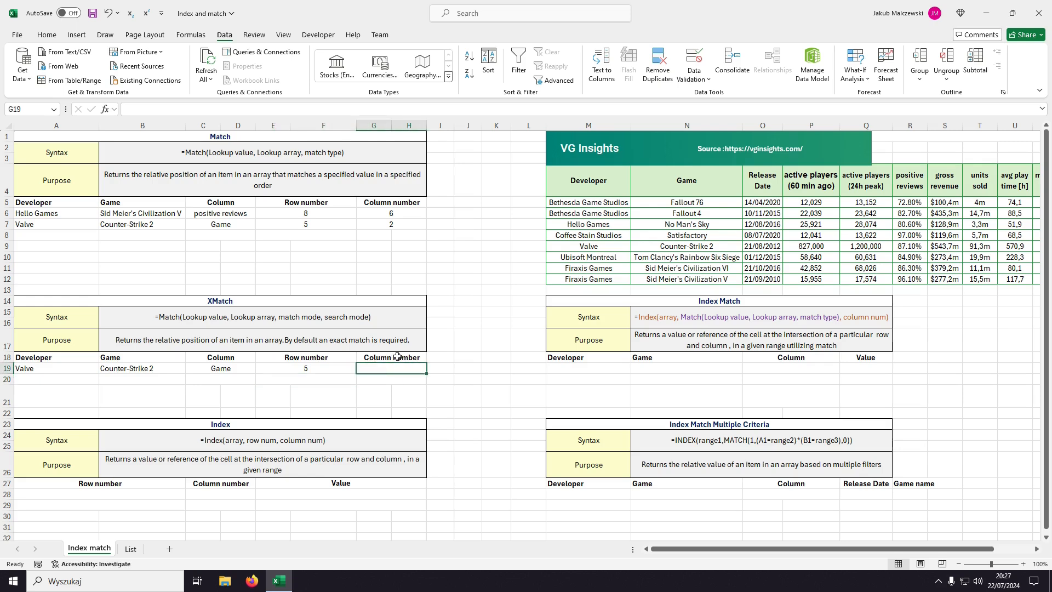
text(=xmatch()
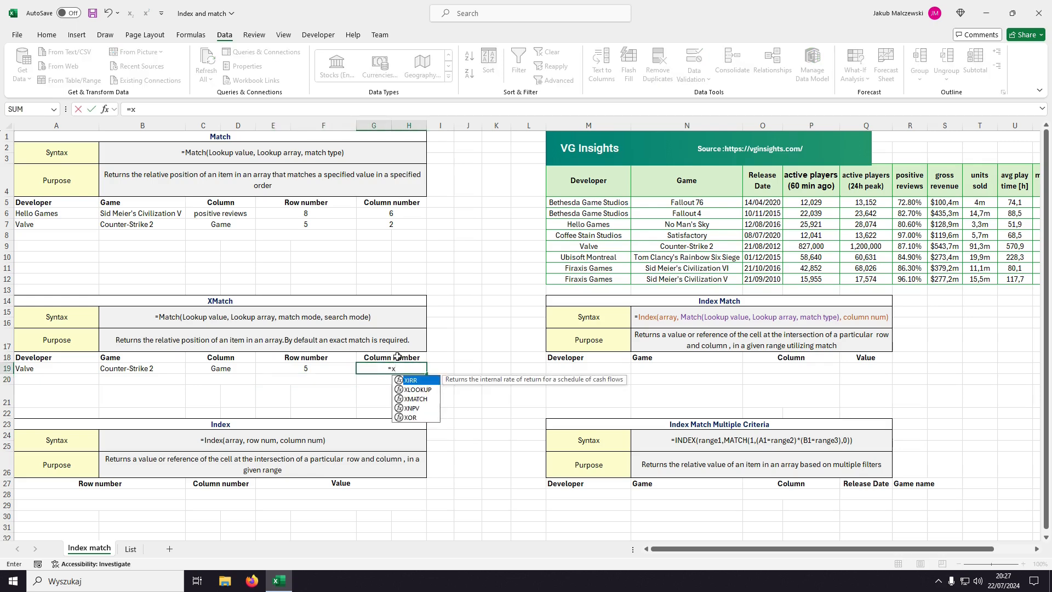
key(Left)
key(Left)
key(Left)
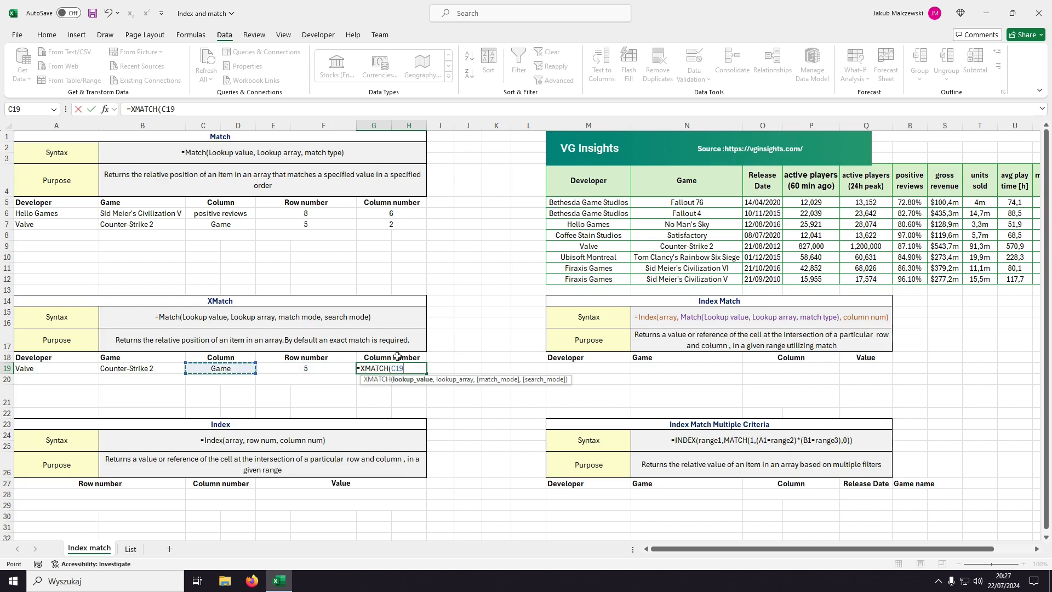
text(,)
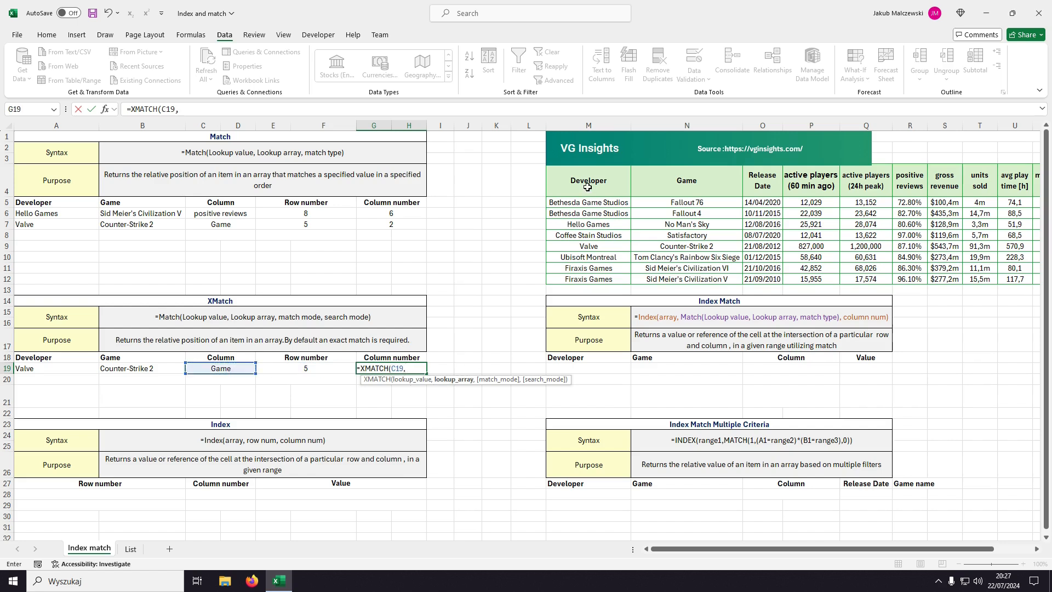
drag(587, 185, 943, 181)
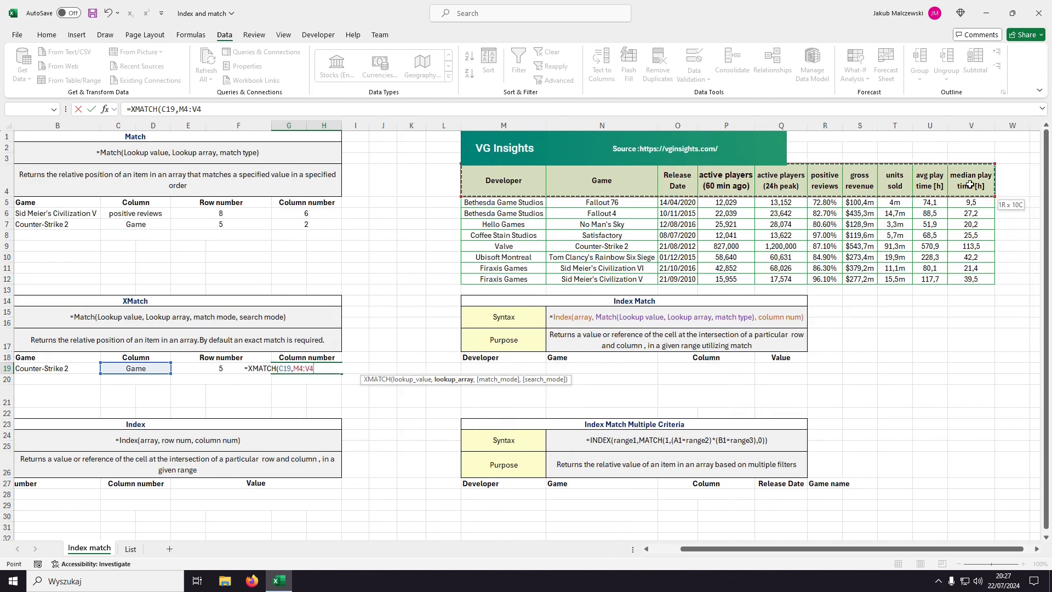
text(,0)
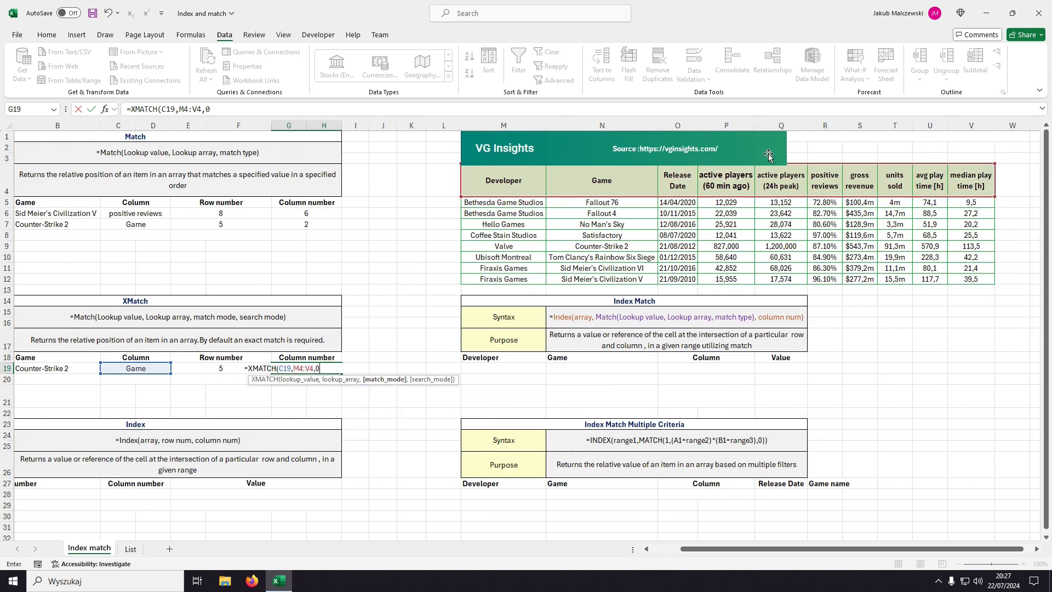
text(,1))
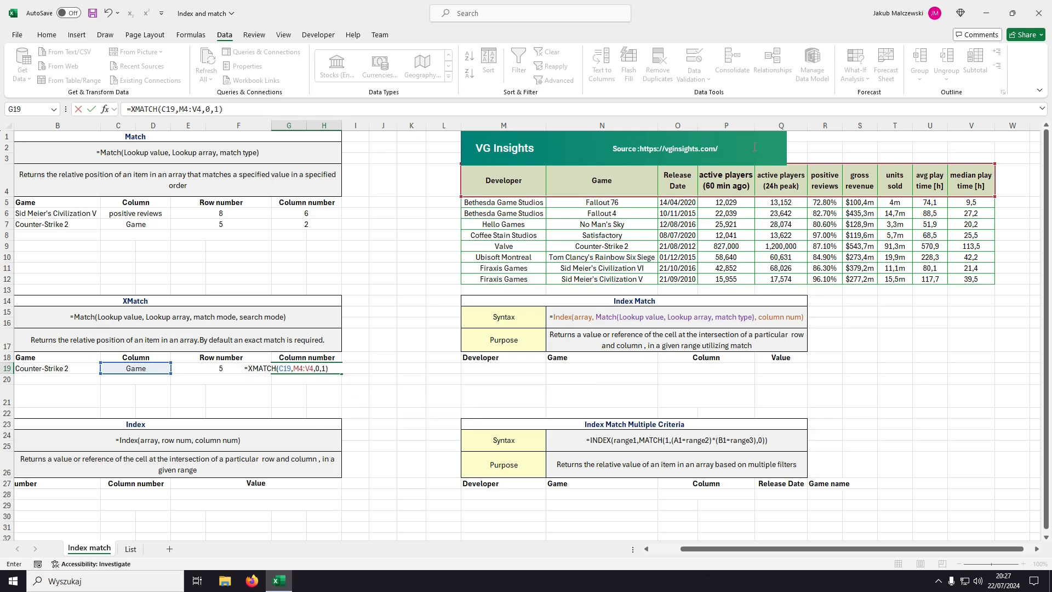
key(Return)
Step: Choose Bethesda Game Studios as developer and Fallout 4 as game in row 19 of the XMatch section
click(211, 366)
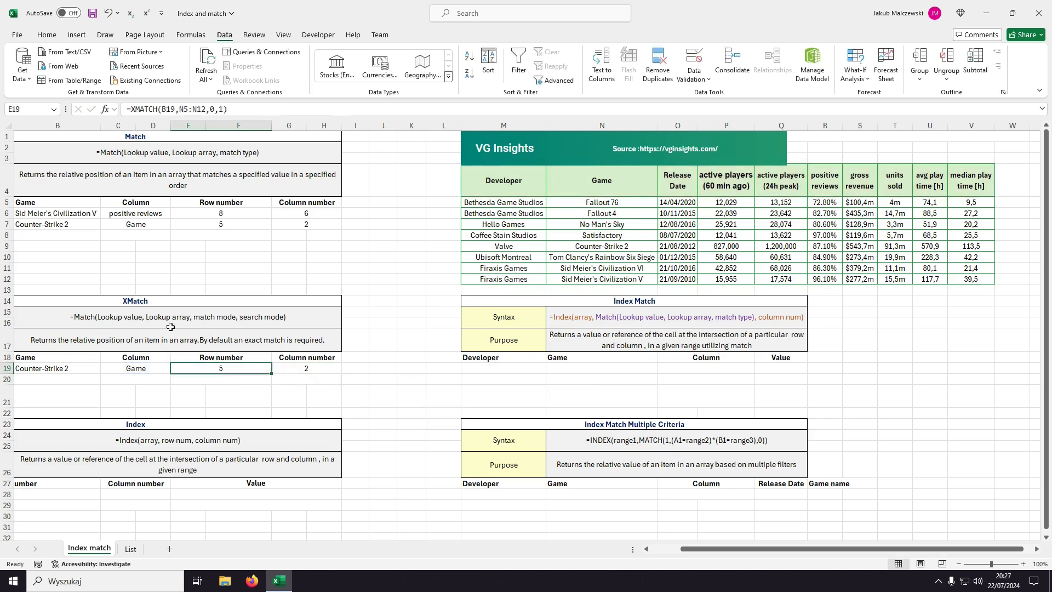
scroll(699, 550, left, 1)
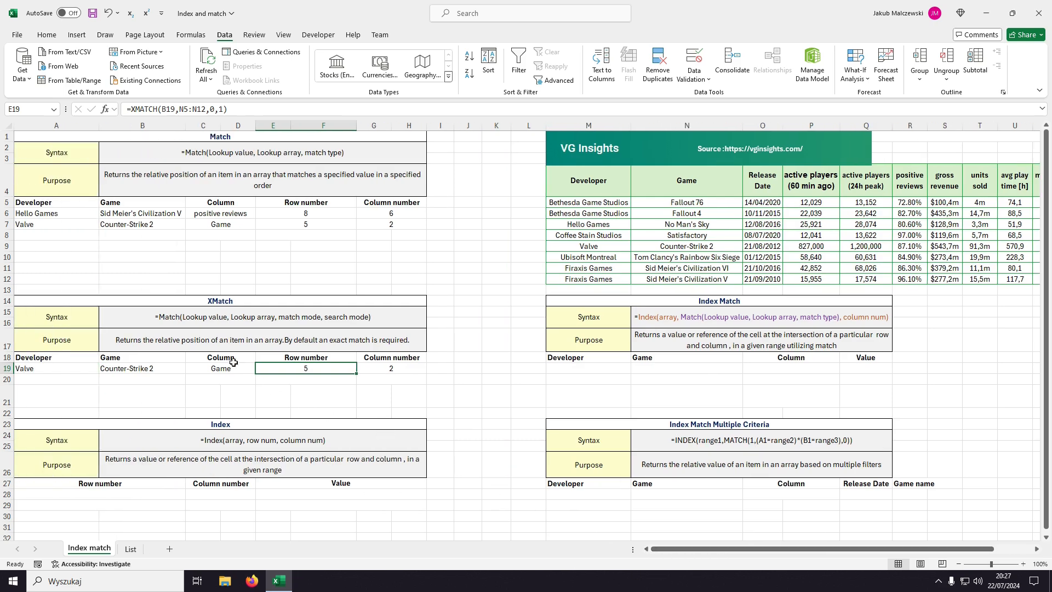
click(57, 224)
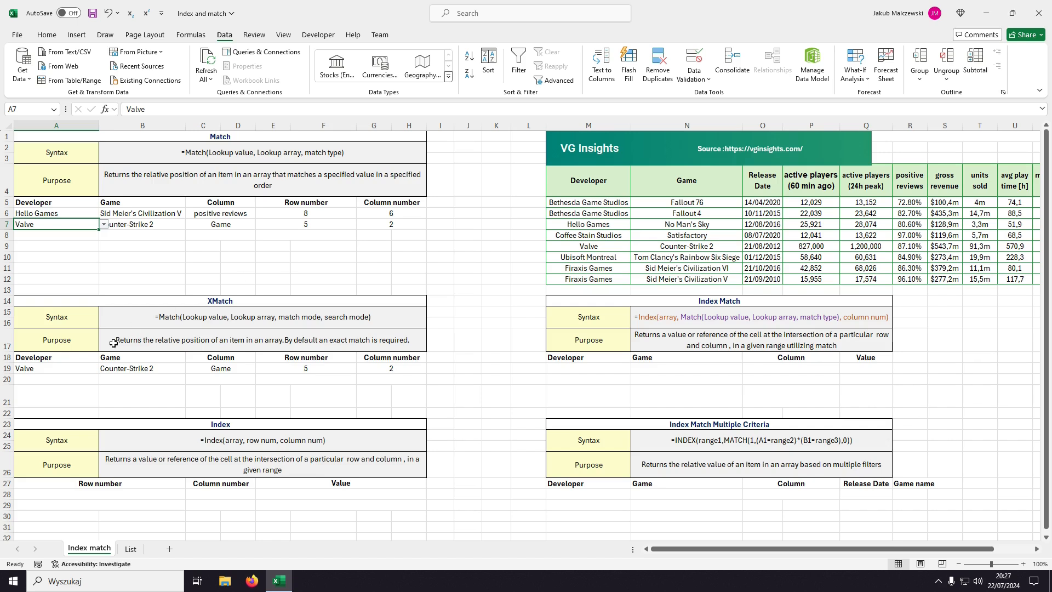
click(80, 369)
click(104, 371)
click(39, 378)
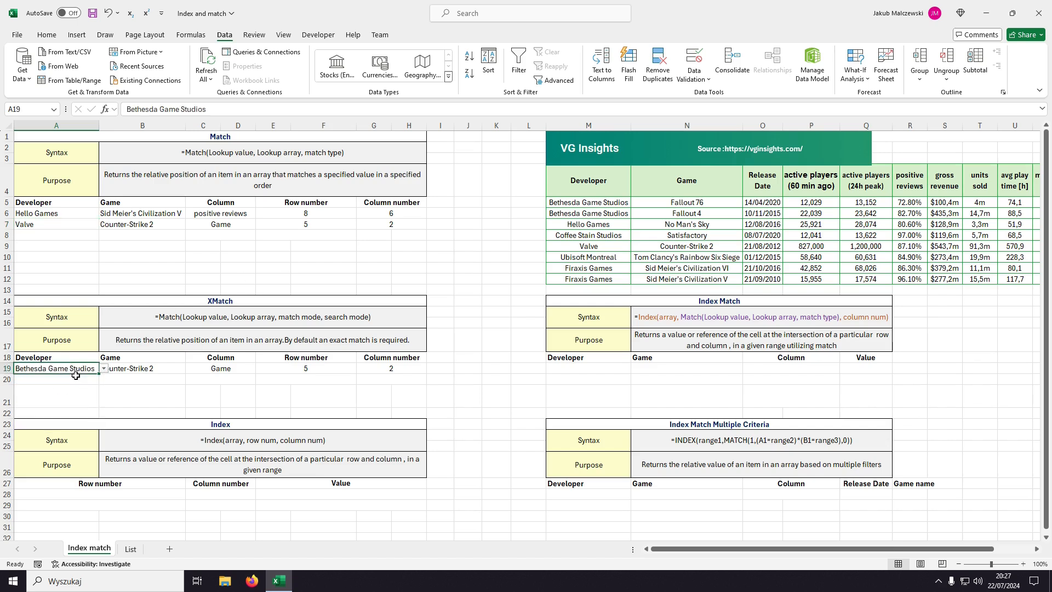
click(161, 368)
click(191, 368)
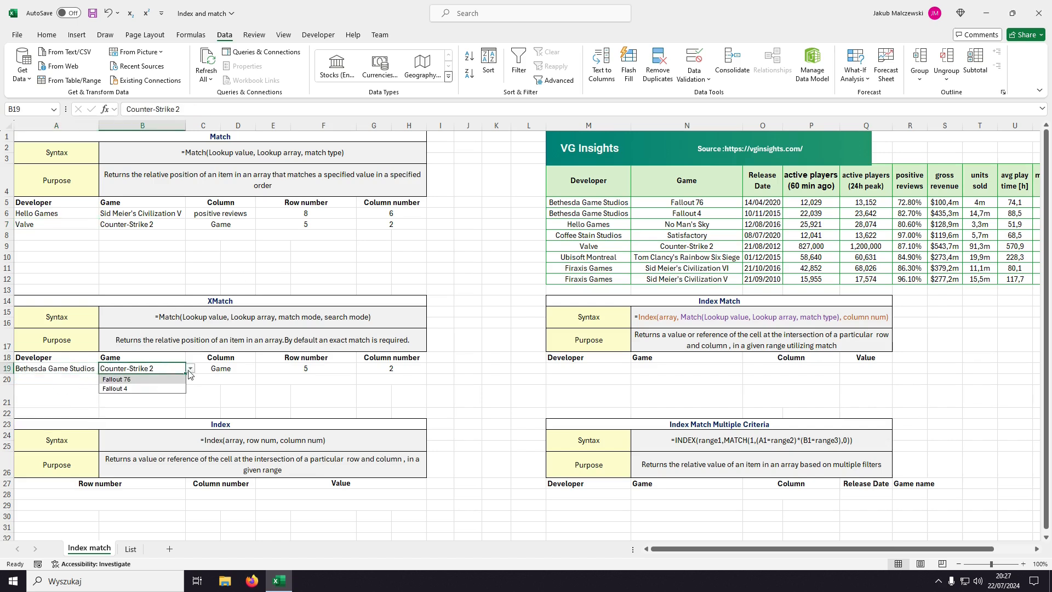
click(148, 384)
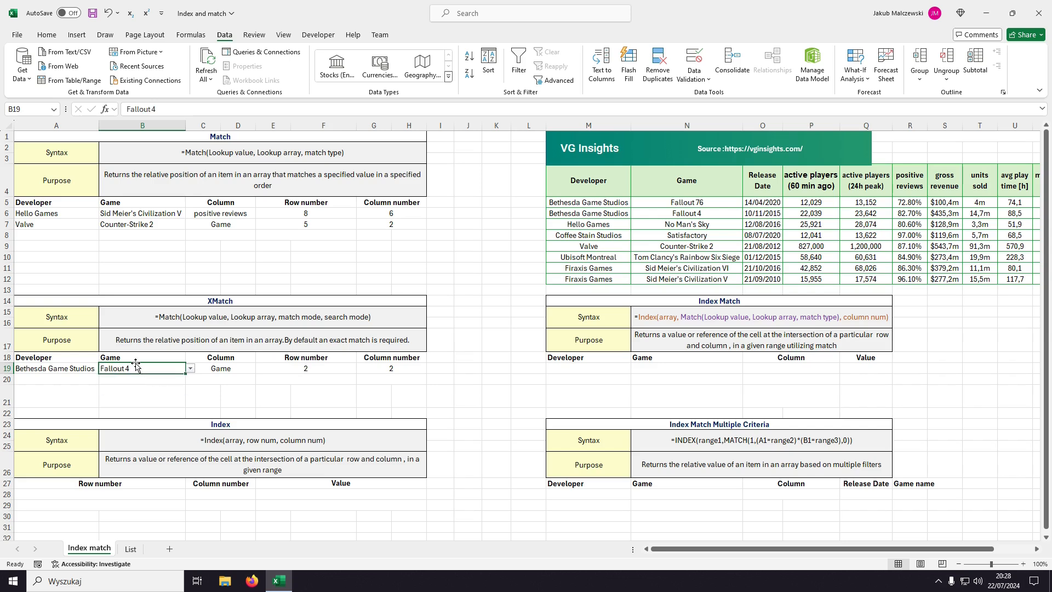
click(667, 213)
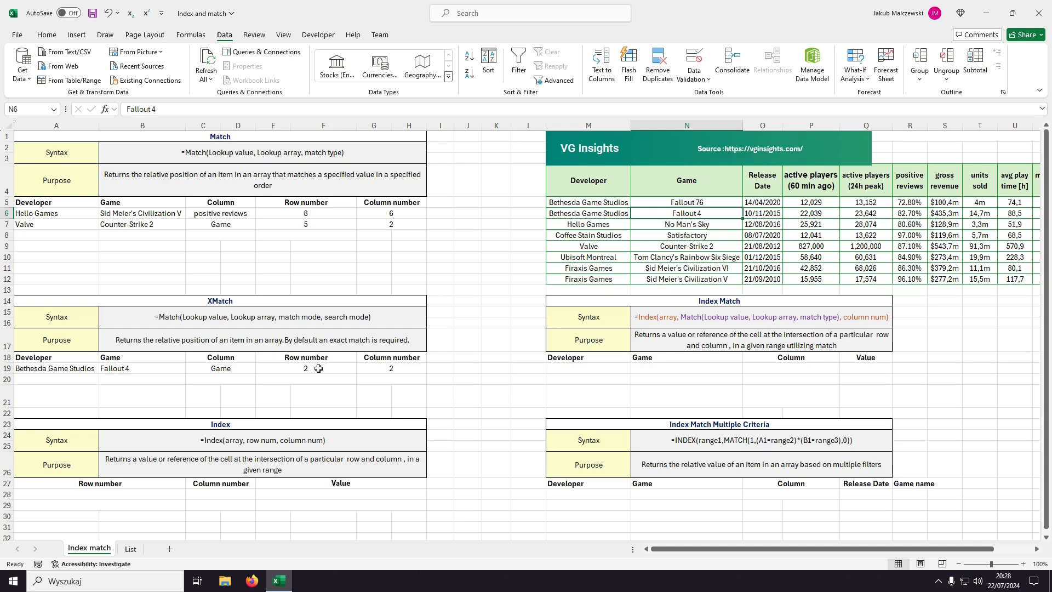
Step: Change the row number XMATCH in E19 to look up developer cell A19 in the developer range M5:M12
double_click(319, 369)
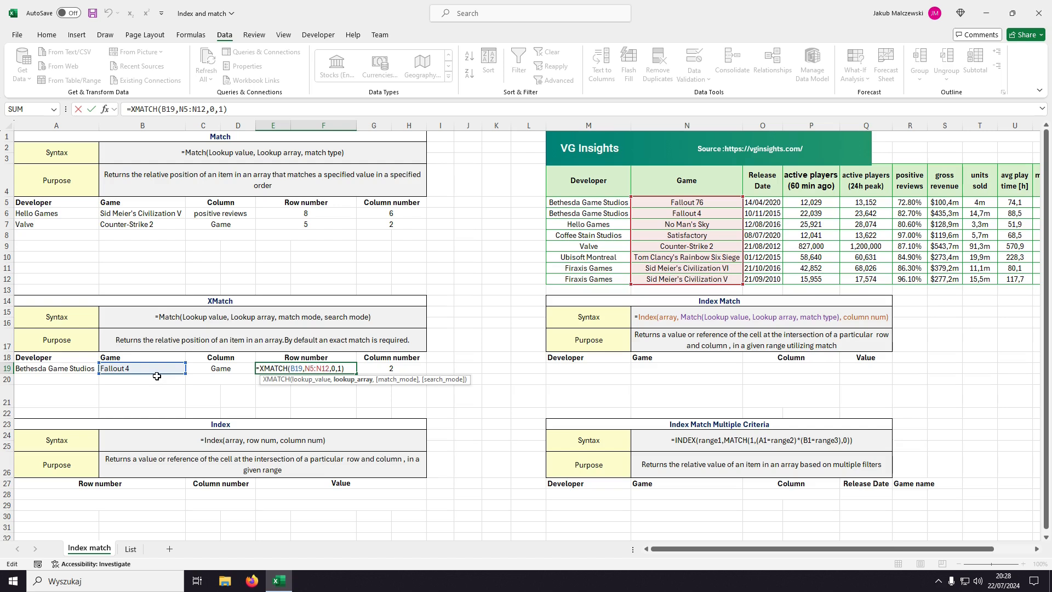
drag(157, 376, 67, 376)
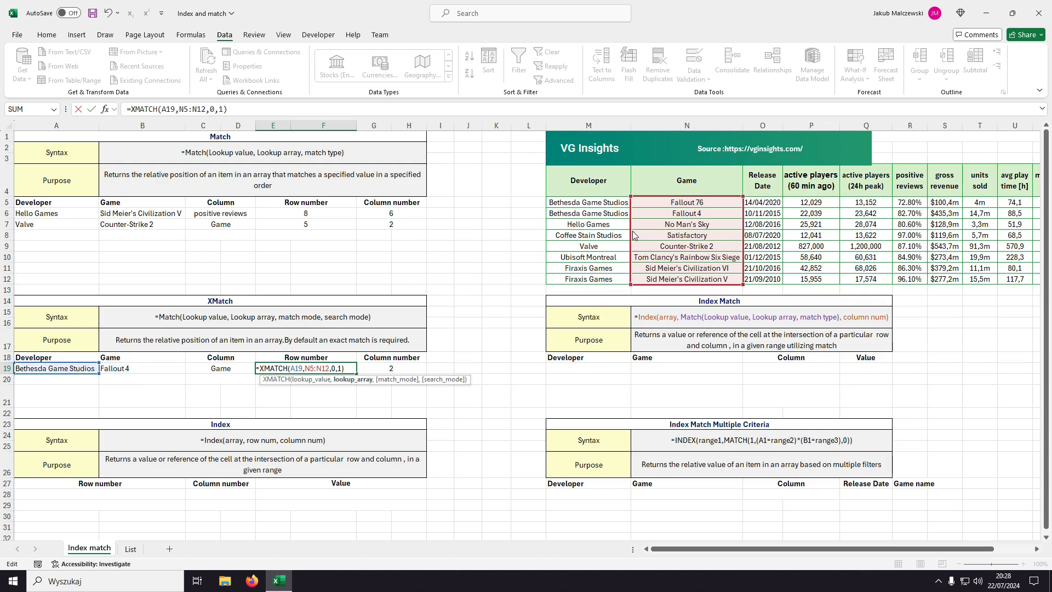
drag(634, 236, 599, 228)
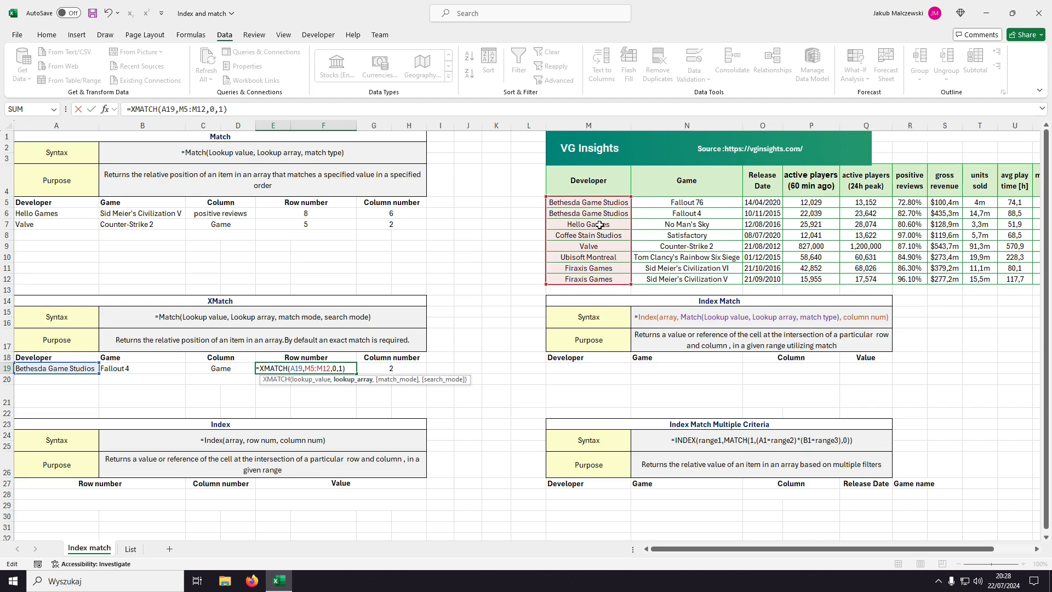
key(Return)
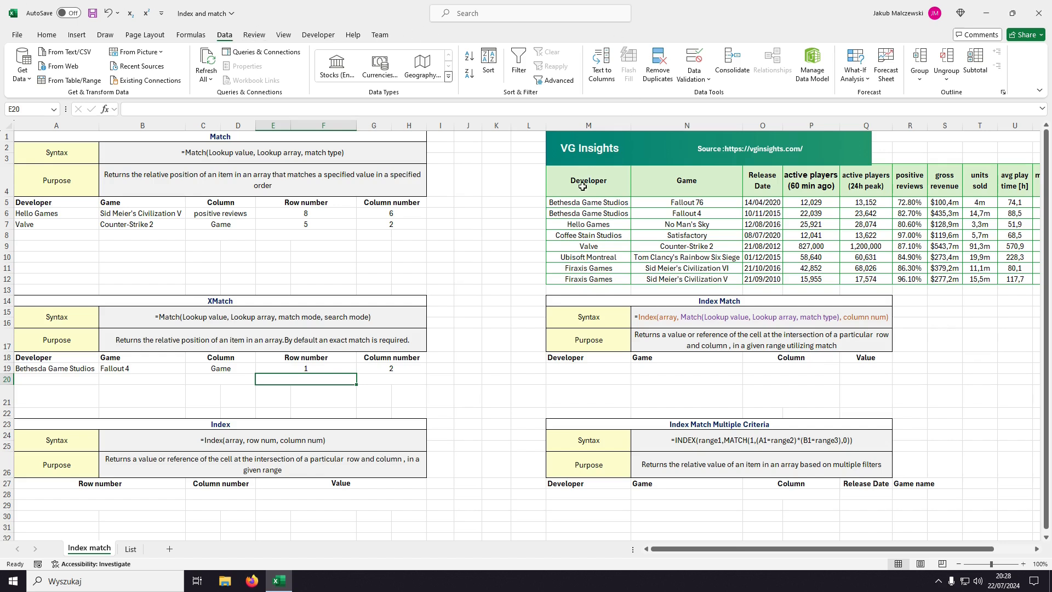
click(585, 203)
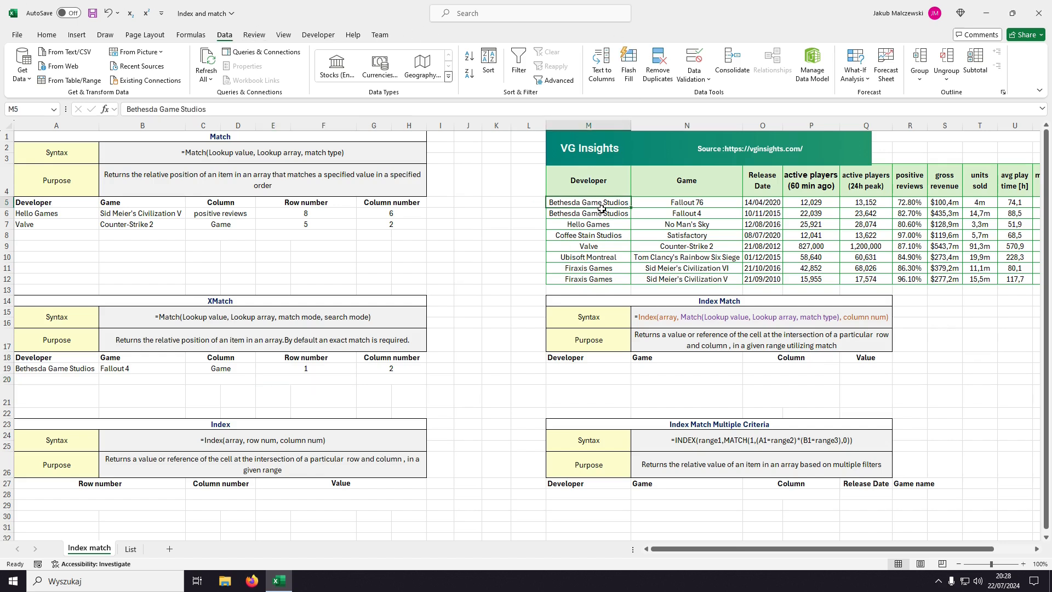
Step: Set the search mode of the E19 XMATCH to -1, searching last-to-first
click(306, 369)
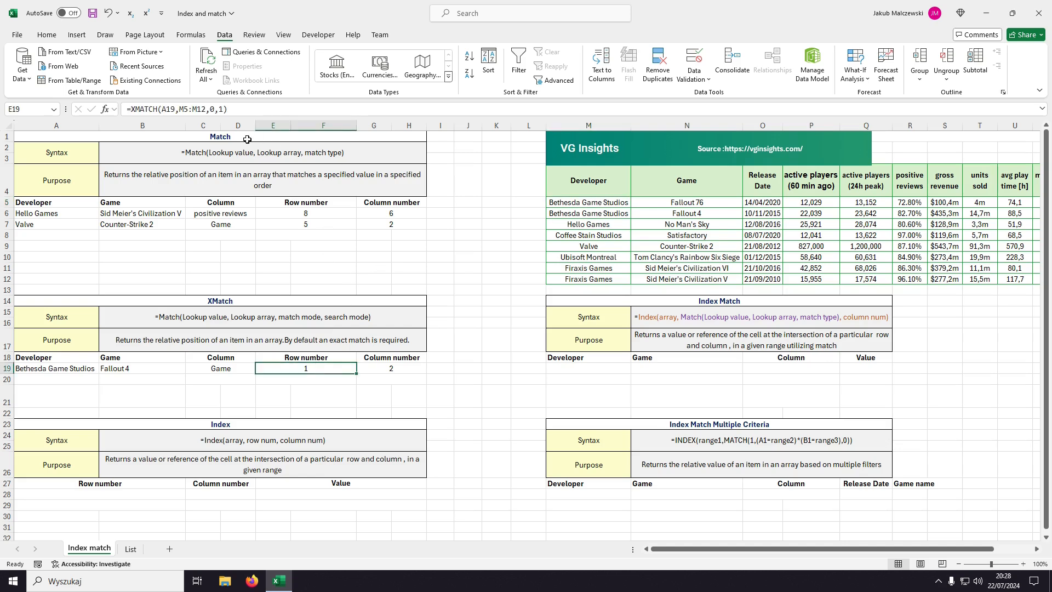
click(226, 109)
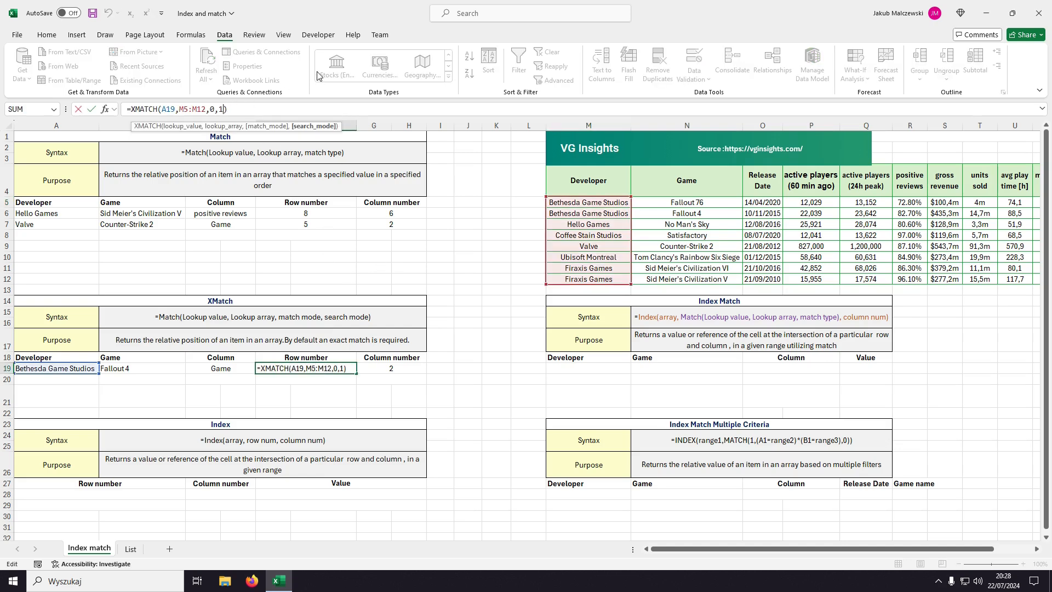
key(BackSpace)
key(Down)
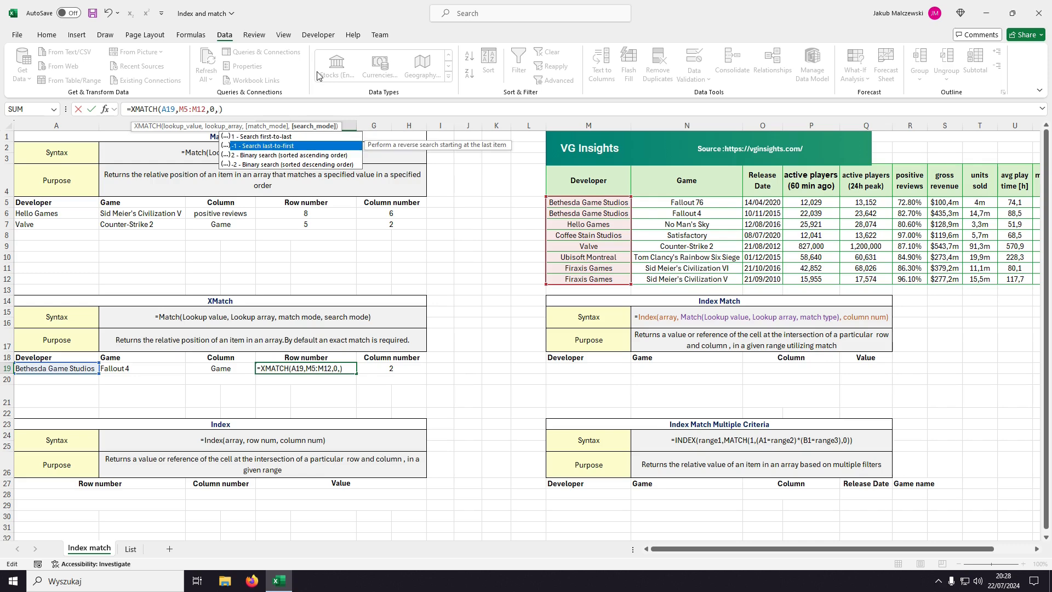
key(Tab)
key(Return)
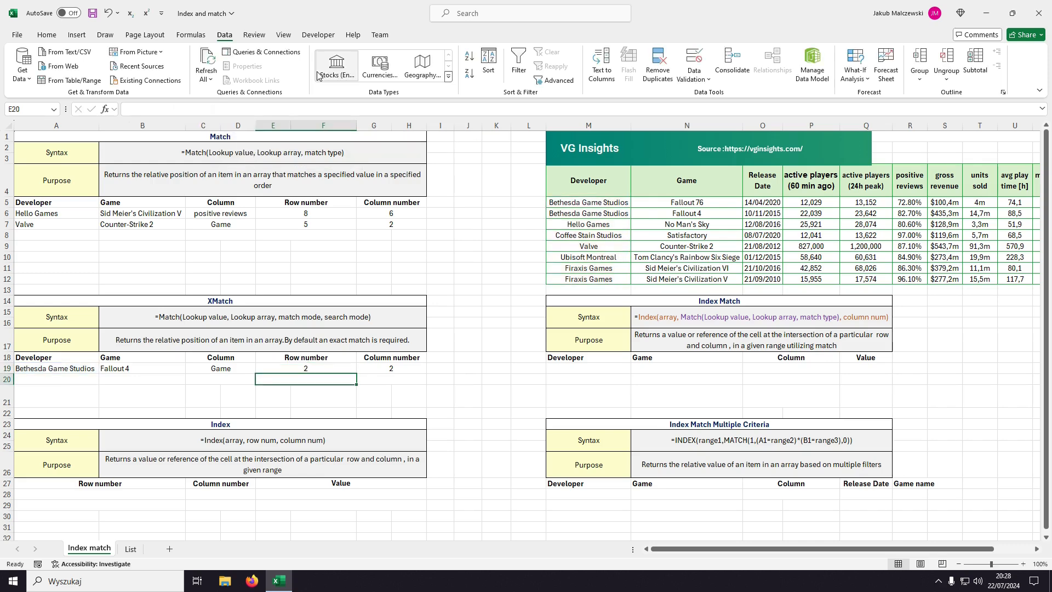
click(594, 212)
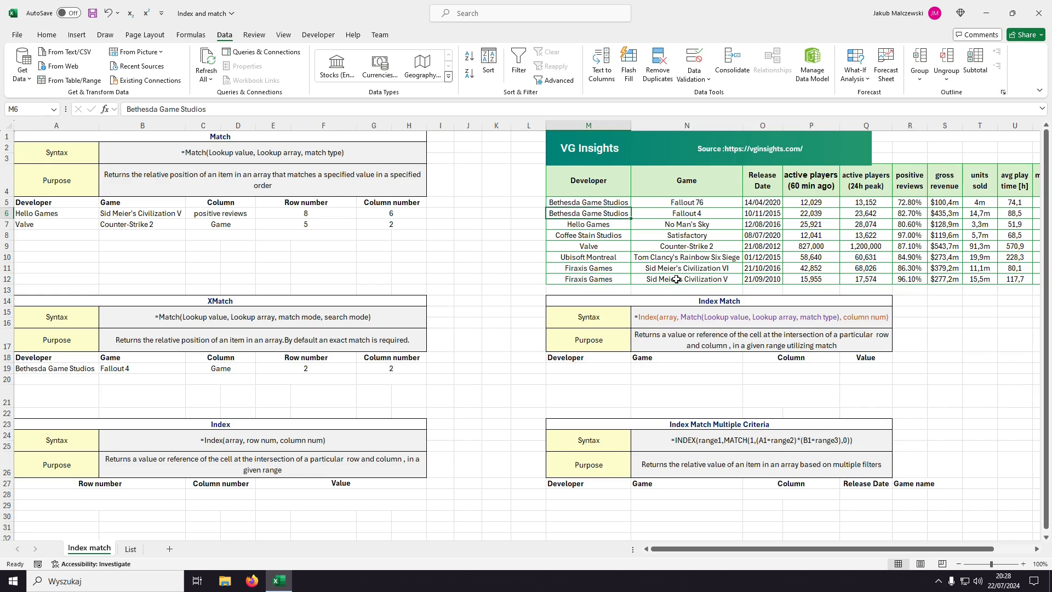
drag(677, 279, 667, 202)
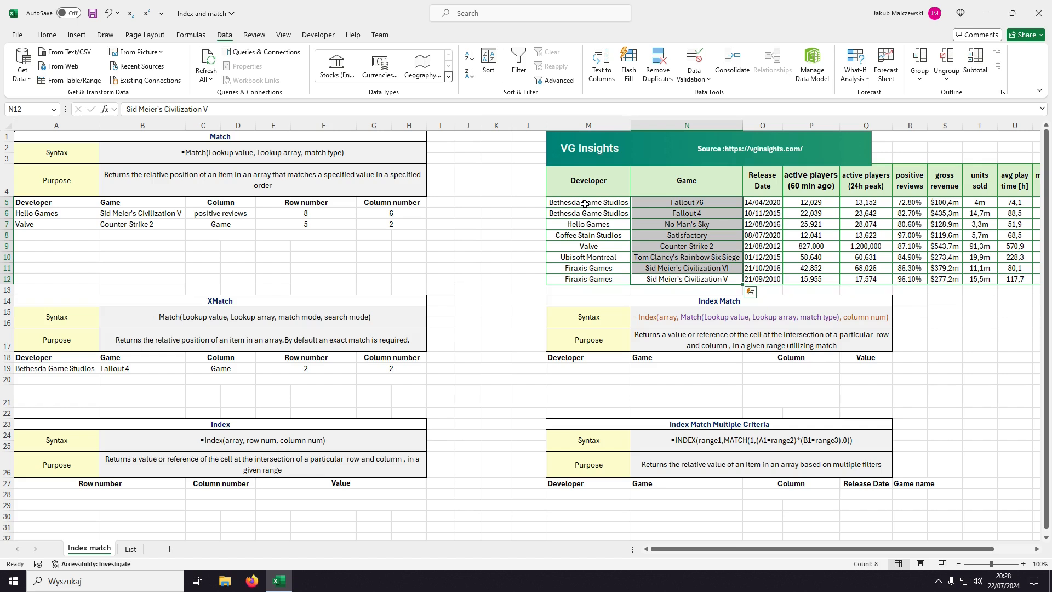
drag(665, 280, 644, 201)
Step: Set the search mode of the E19 XMATCH to 1, searching first-to-last
click(332, 358)
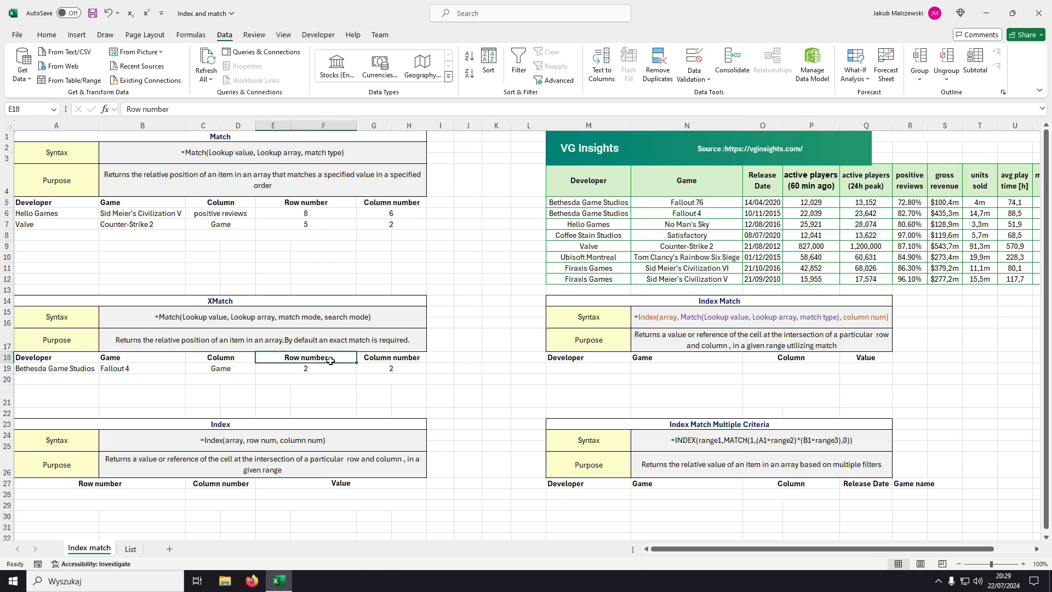
click(327, 368)
click(227, 110)
key(BackSpace)
key(BackSpace)
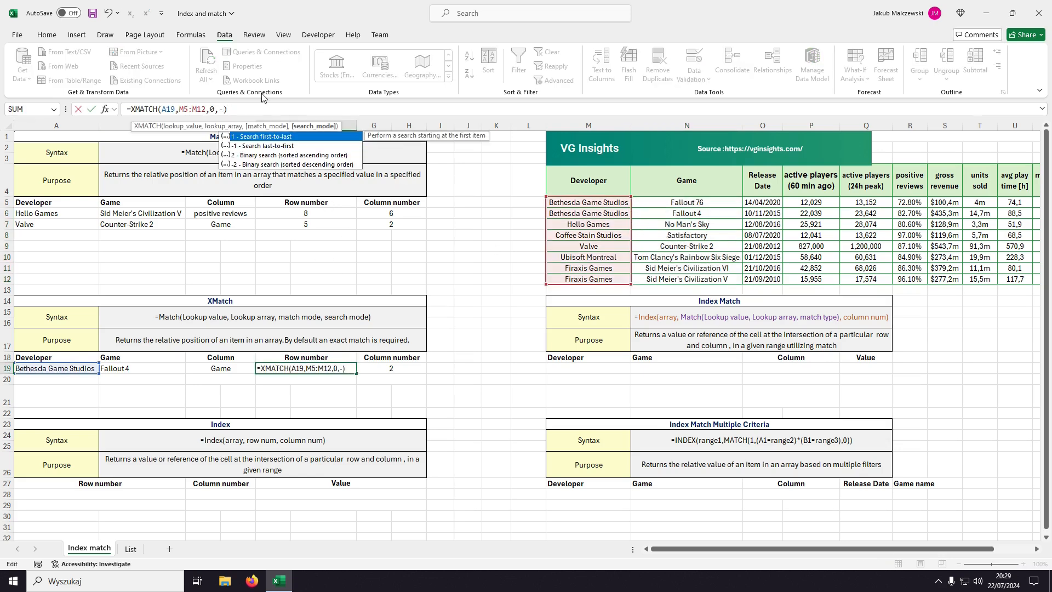
text(1)
key(Return)
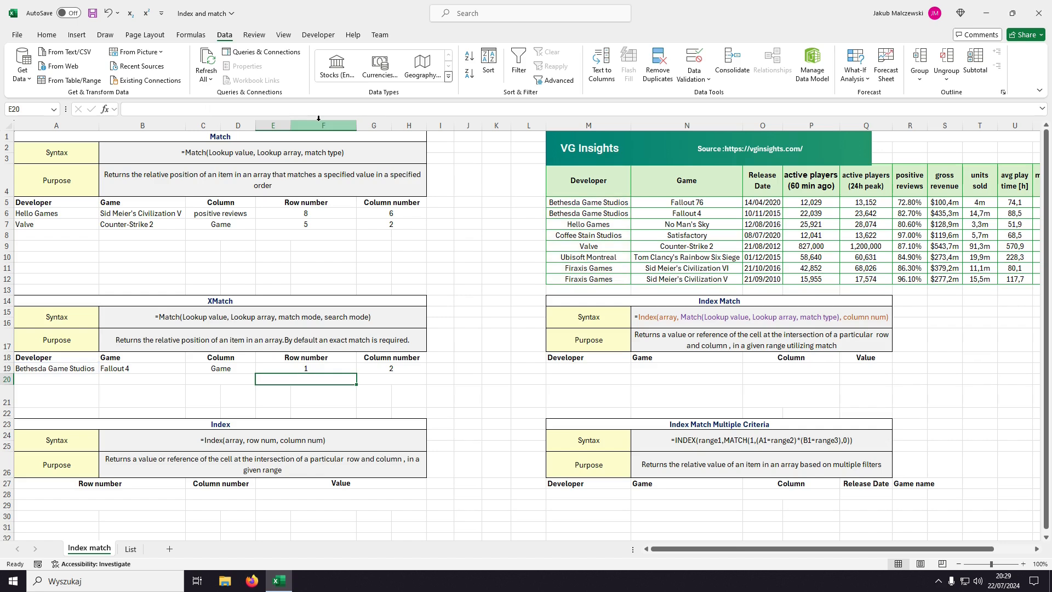
drag(687, 203, 690, 281)
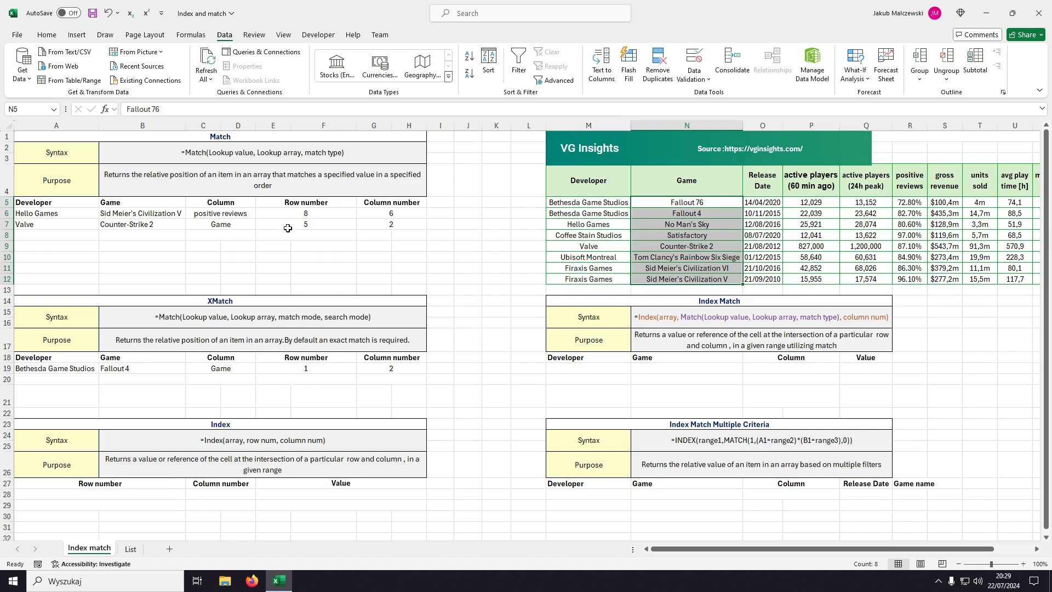
Step: Copy the row and column numbers from E7:H7 and paste them as values into row 28 of the Index section
drag(288, 224, 375, 225)
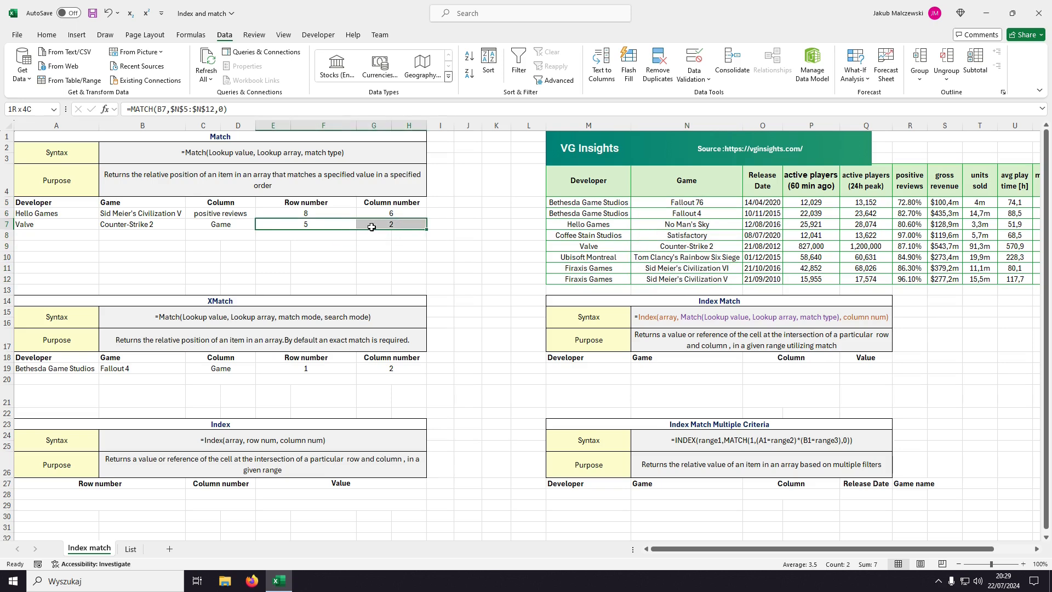
key(ctrl+c)
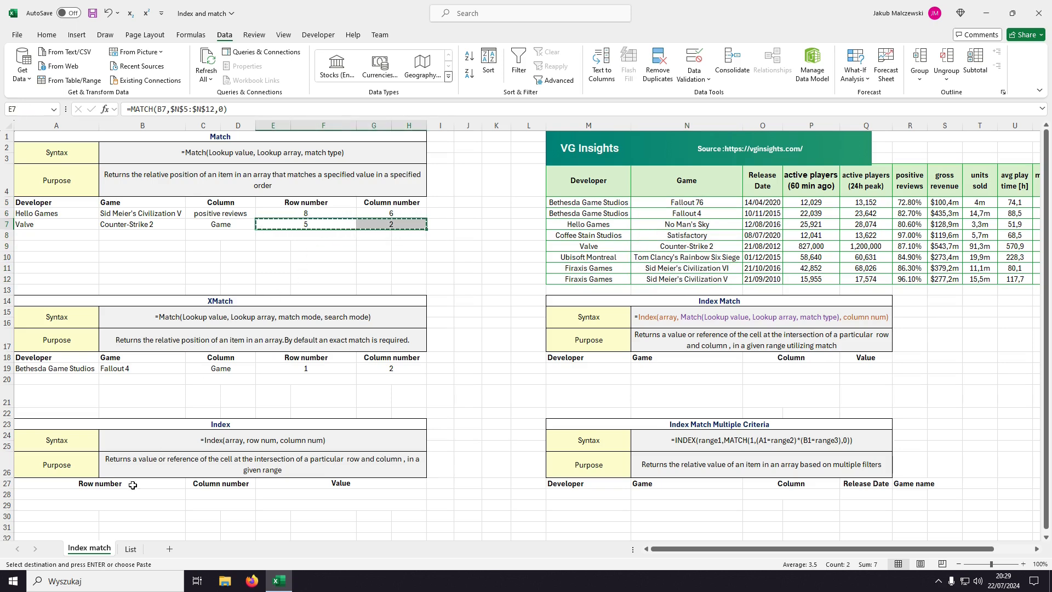
right_click(93, 496)
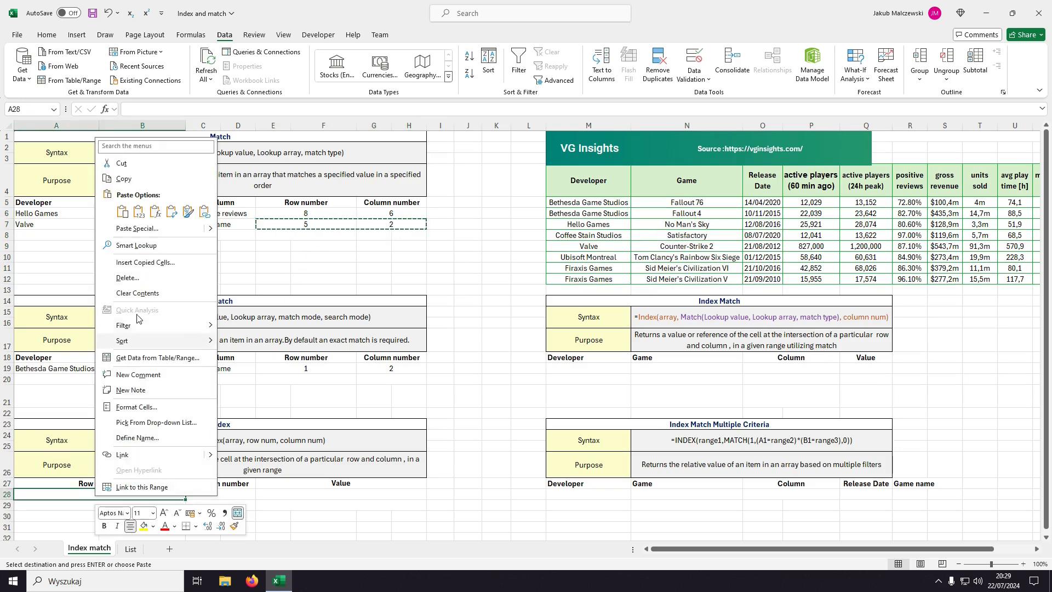
click(139, 213)
Step: Start an INDEX formula in Value cell E28 with the games table locked as the array $M$5:$V$12
click(325, 492)
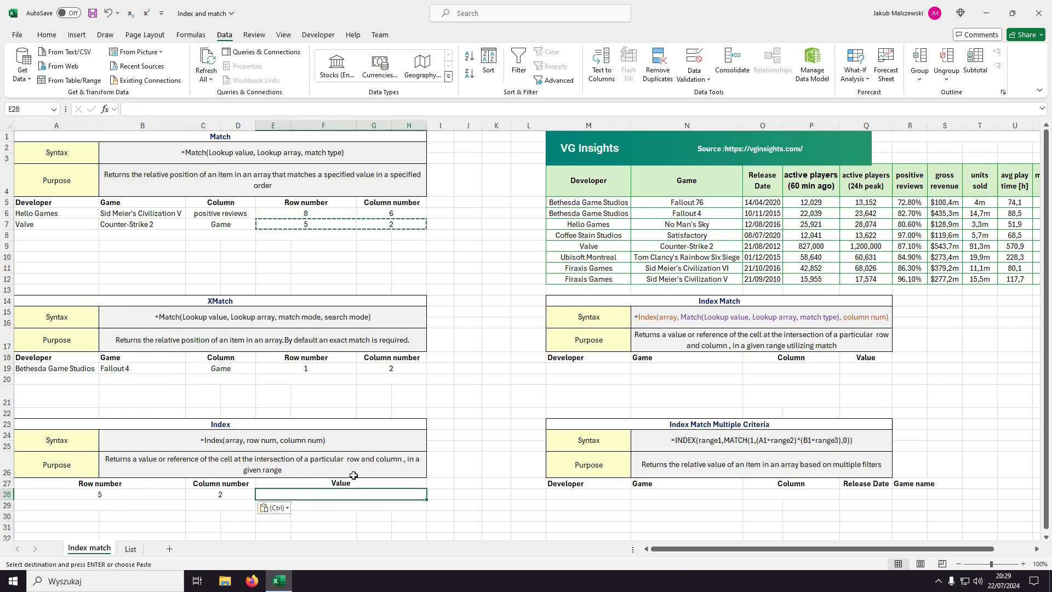
text(=)
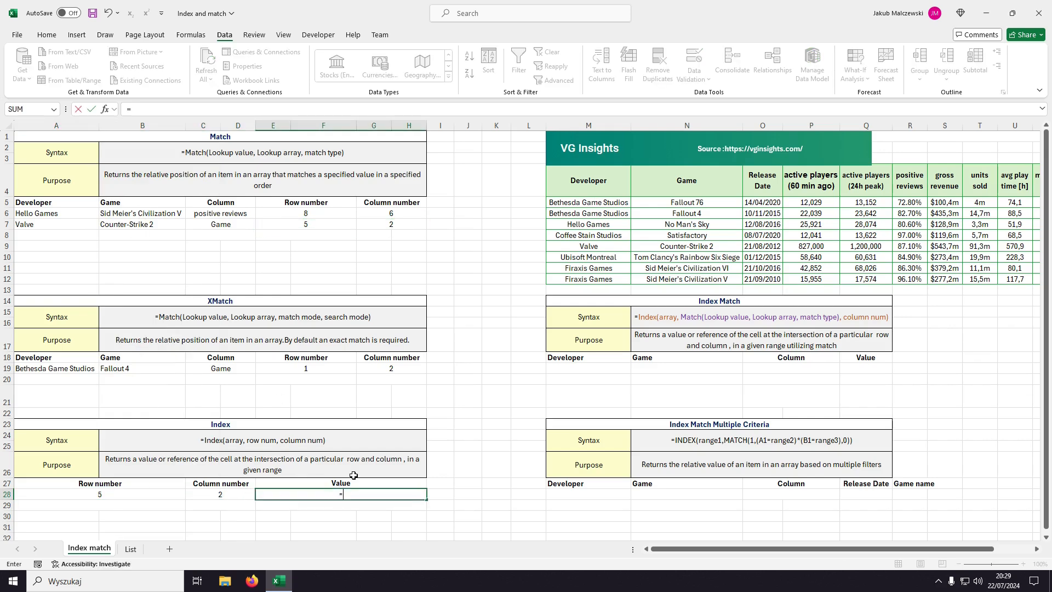
text(ind)
key(Tab)
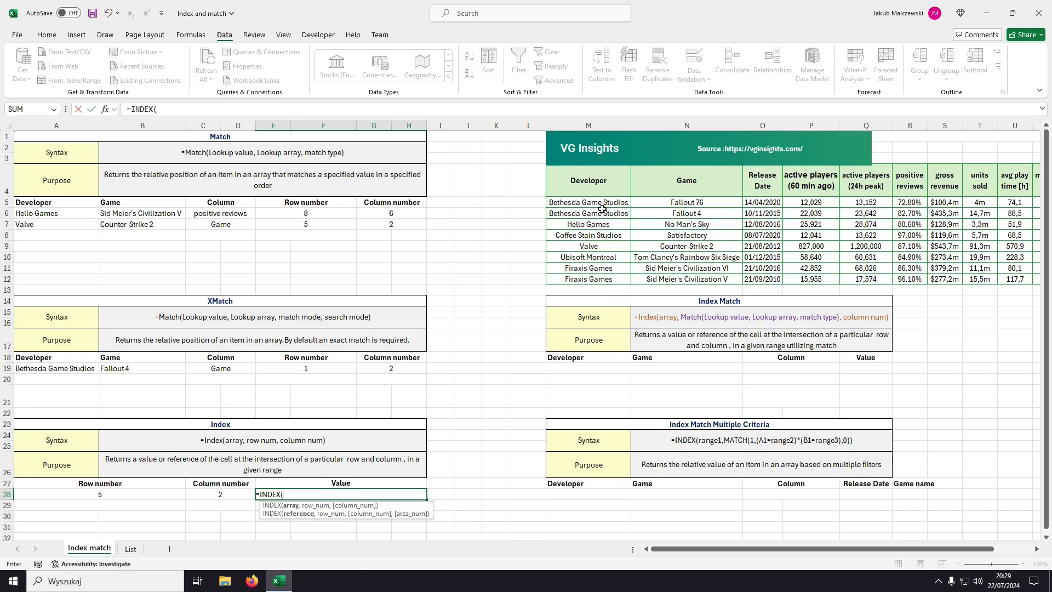
drag(595, 203, 978, 279)
click(156, 109)
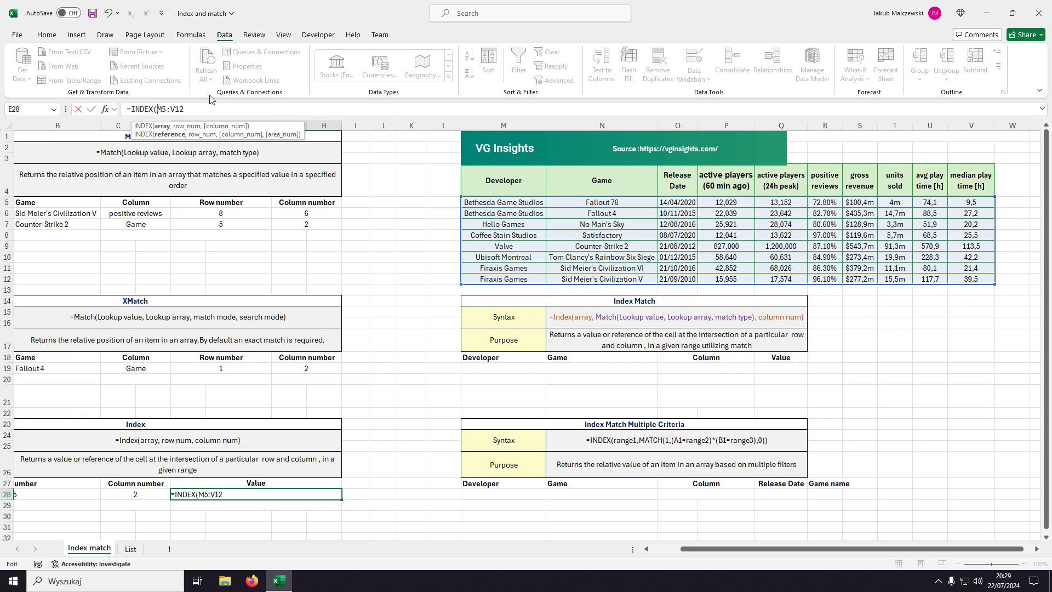
key(F4)
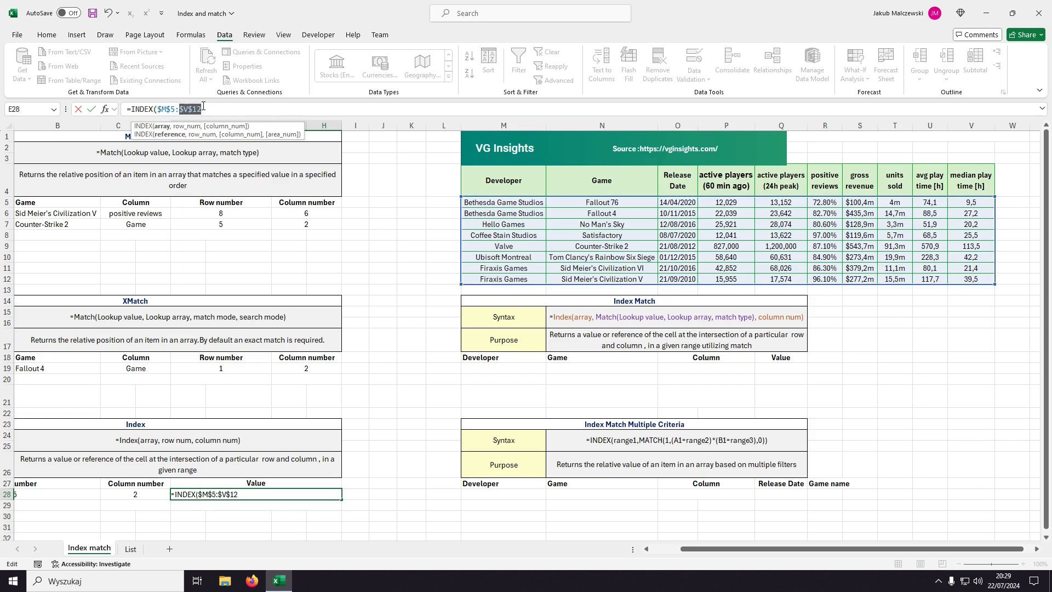
text(,)
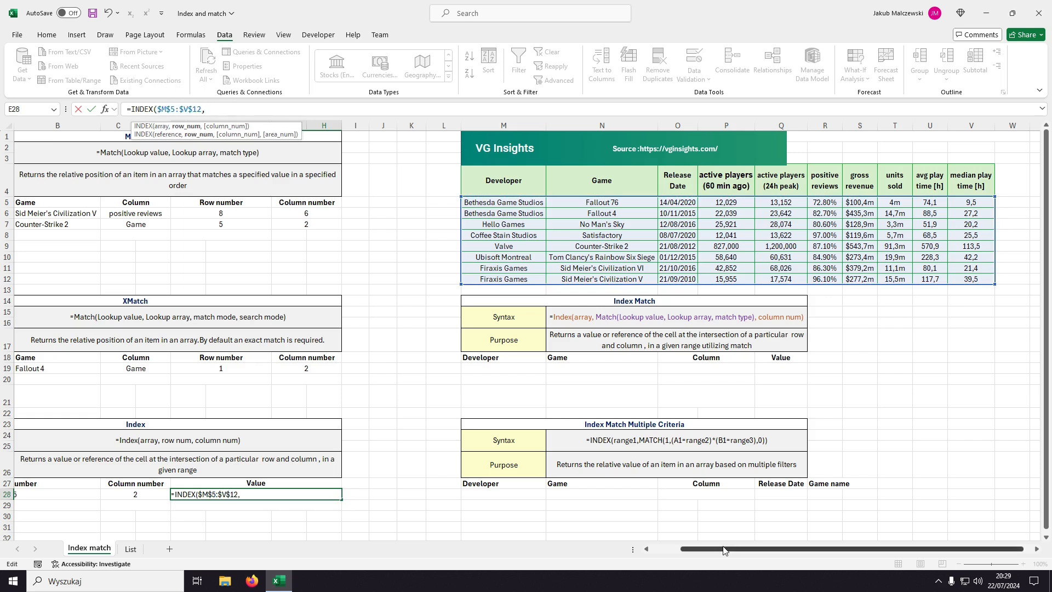
Step: Complete the E28 INDEX formula with A28 as the row number and C28 as the column number
drag(724, 550, 694, 551)
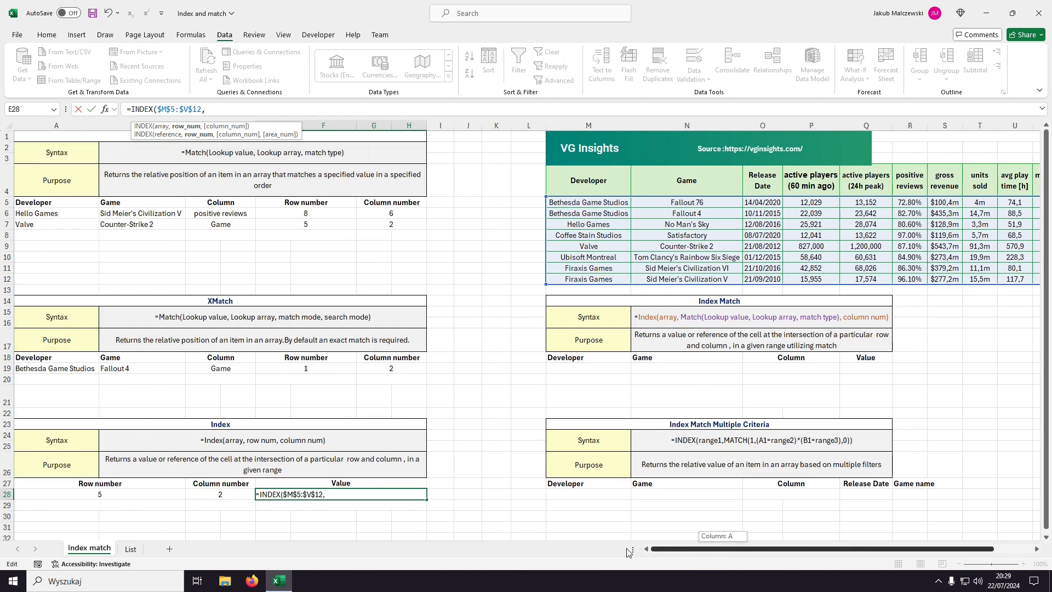
click(118, 494)
text(,)
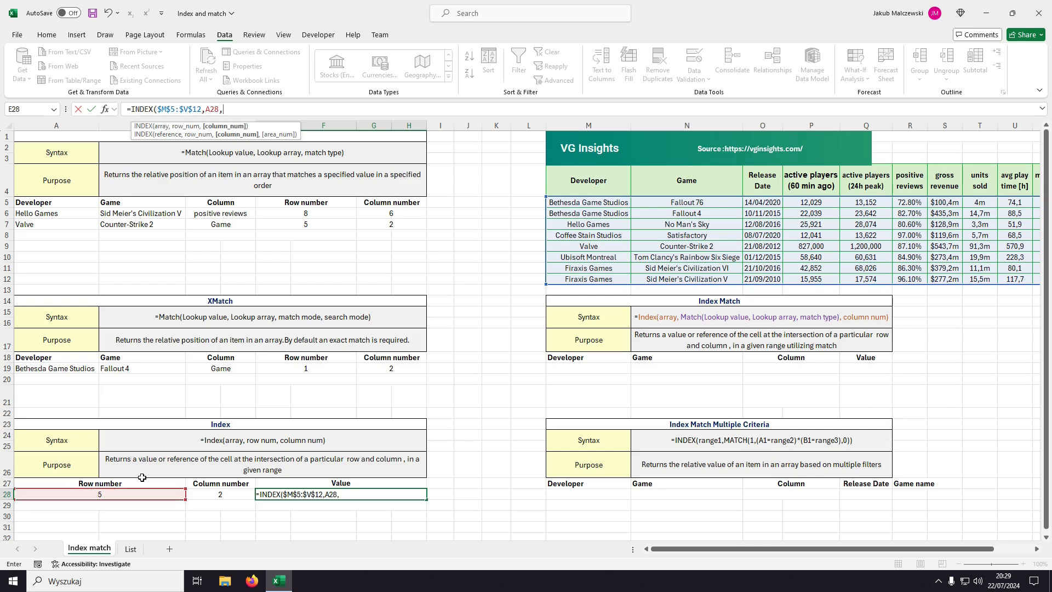
click(208, 495)
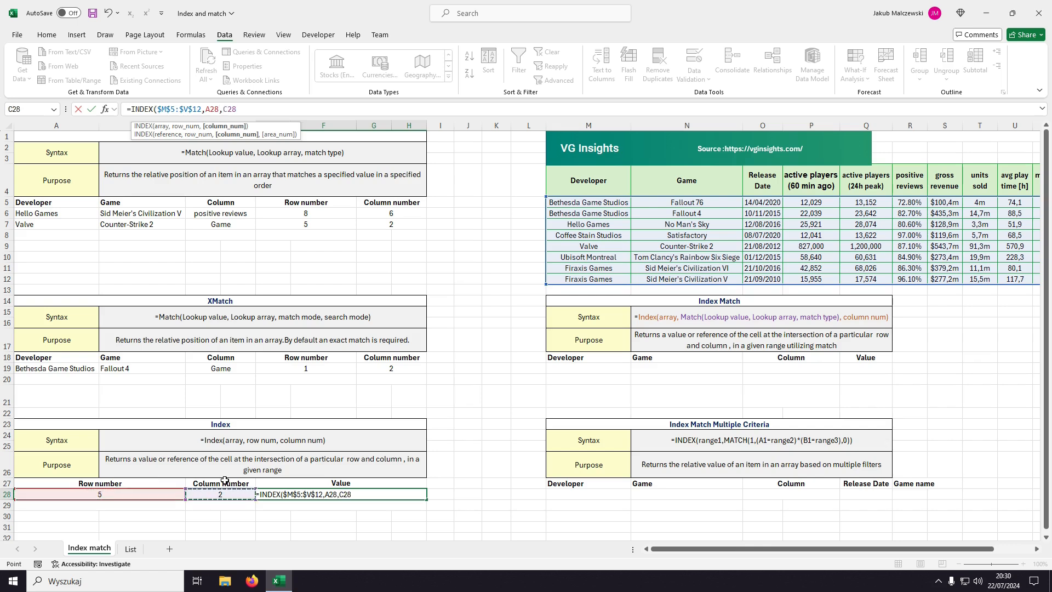
text())
key(Return)
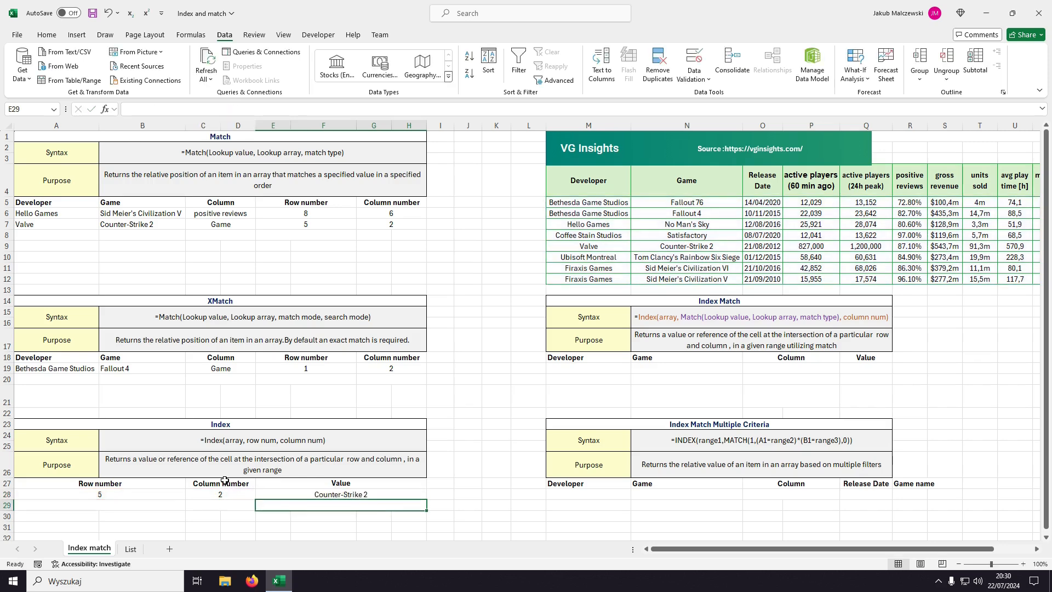
Step: Trace the E28 INDEX result in the games table, and set the column number in C28 to 3
click(281, 492)
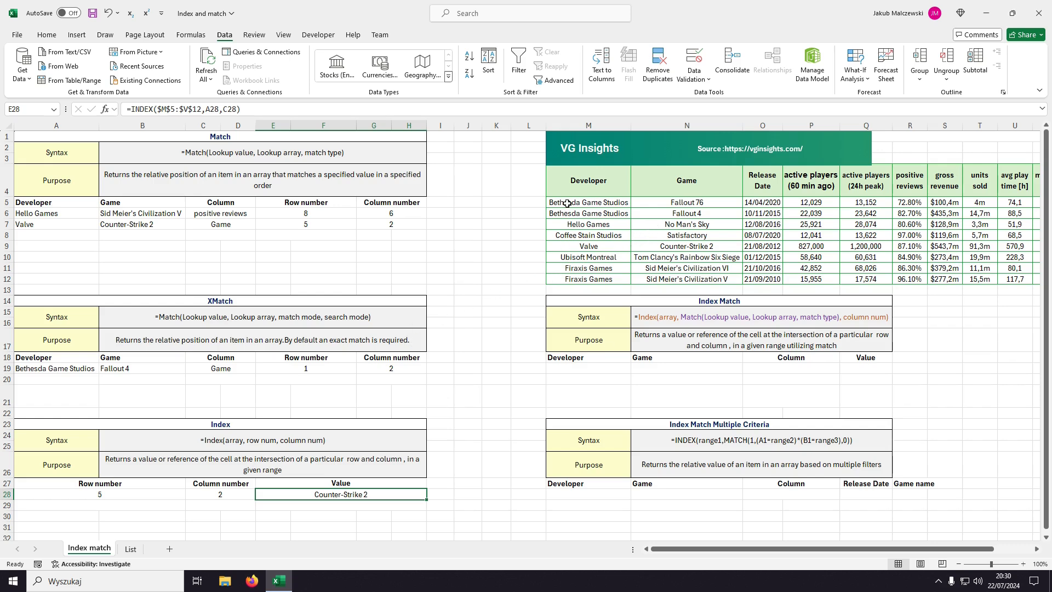
drag(567, 203, 563, 243)
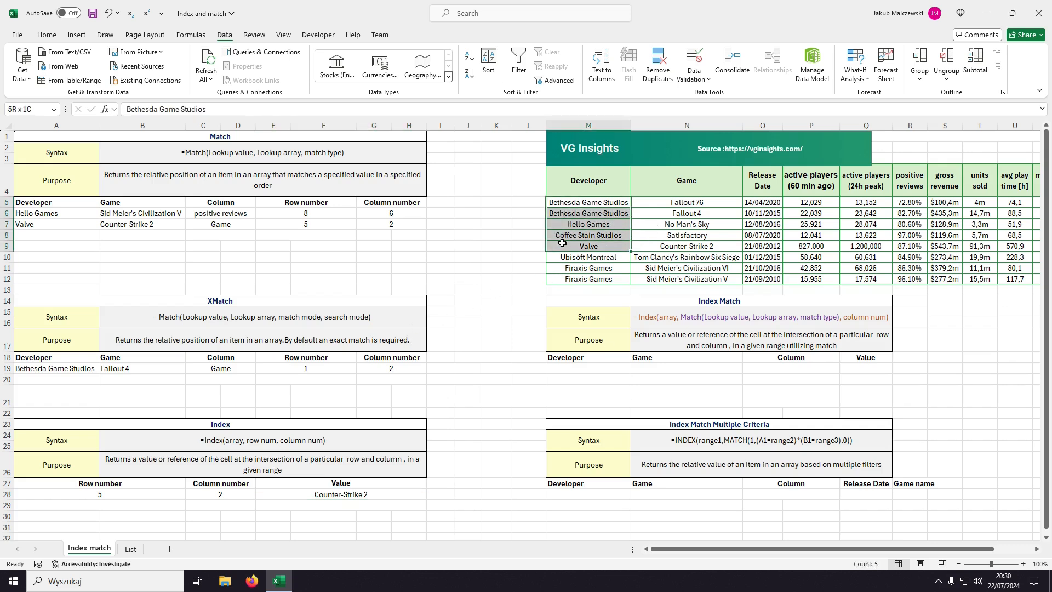
click(639, 245)
click(310, 495)
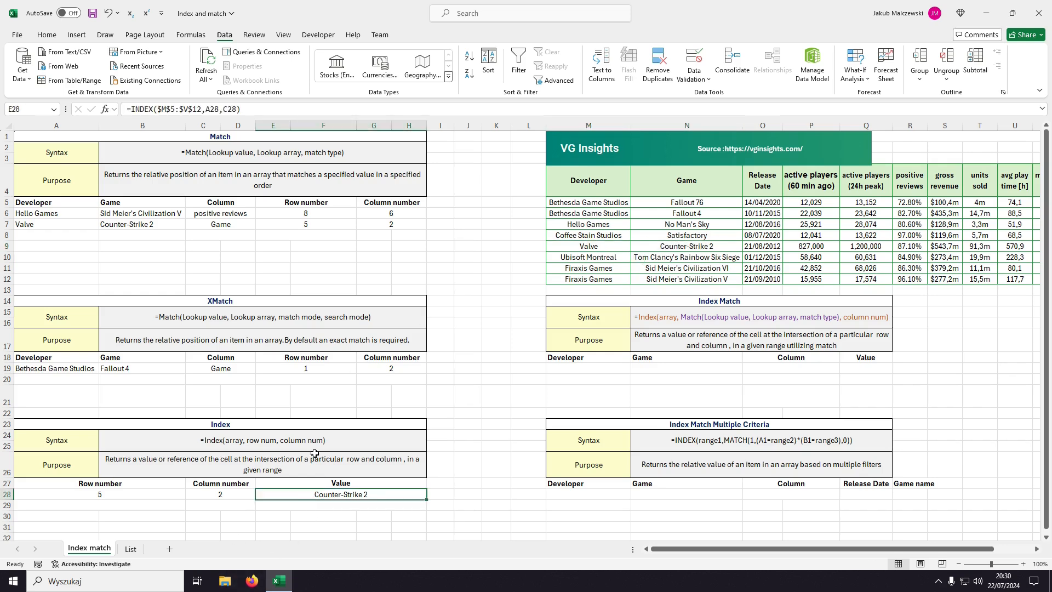
click(239, 495)
text(3)
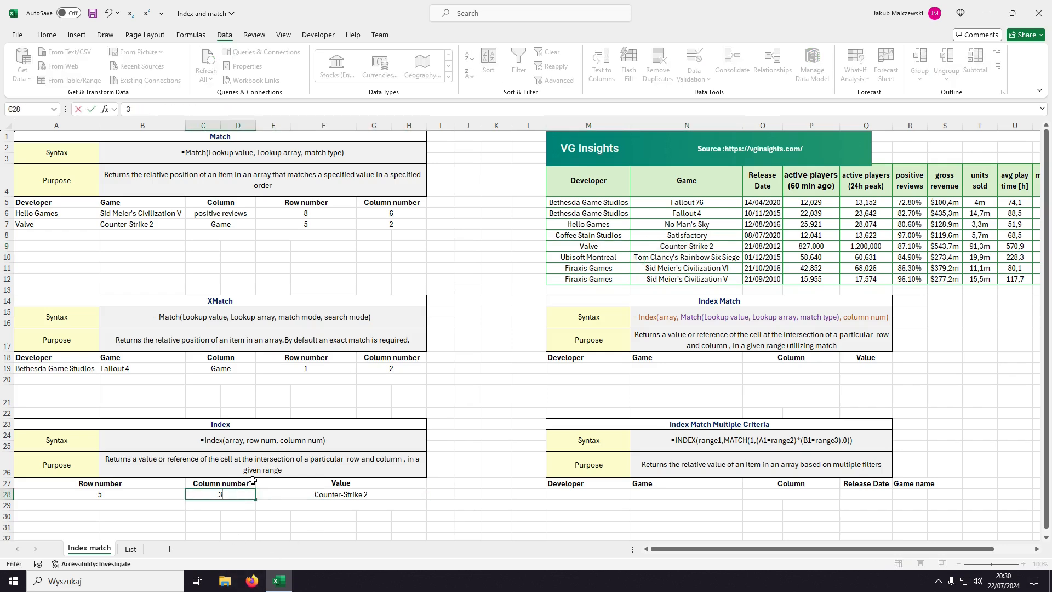
key(Return)
Step: Format the INDEX value in E28 as a Short Date and compare it with release date cell O9
right_click(333, 496)
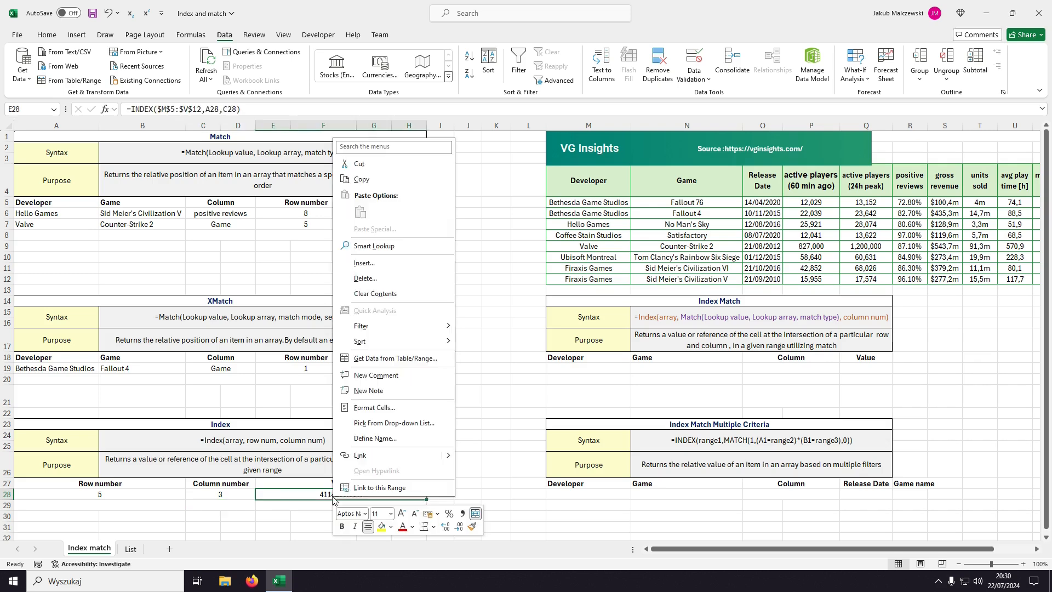
click(78, 37)
click(54, 39)
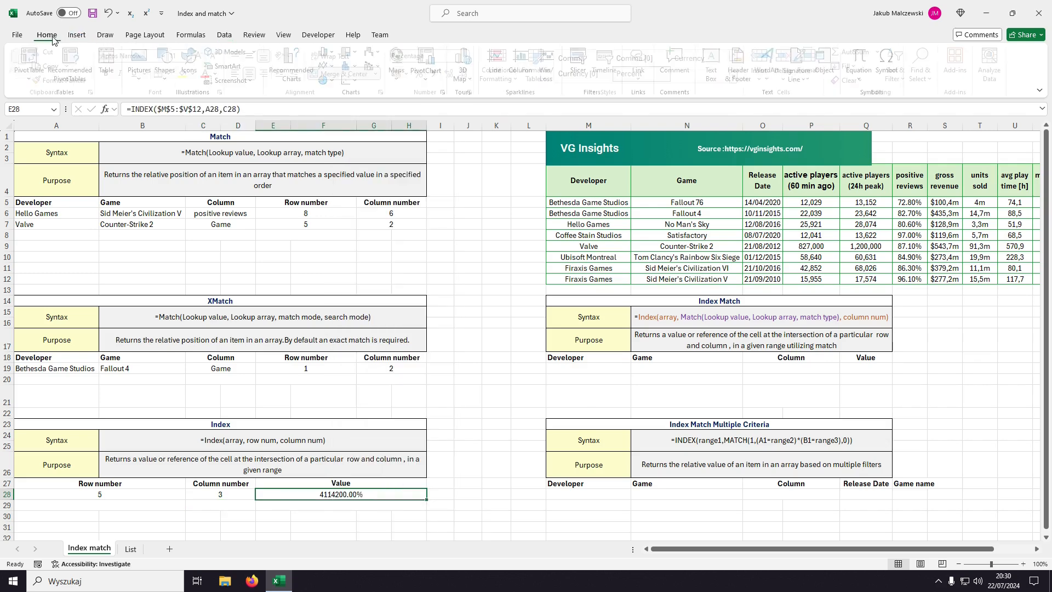
click(471, 56)
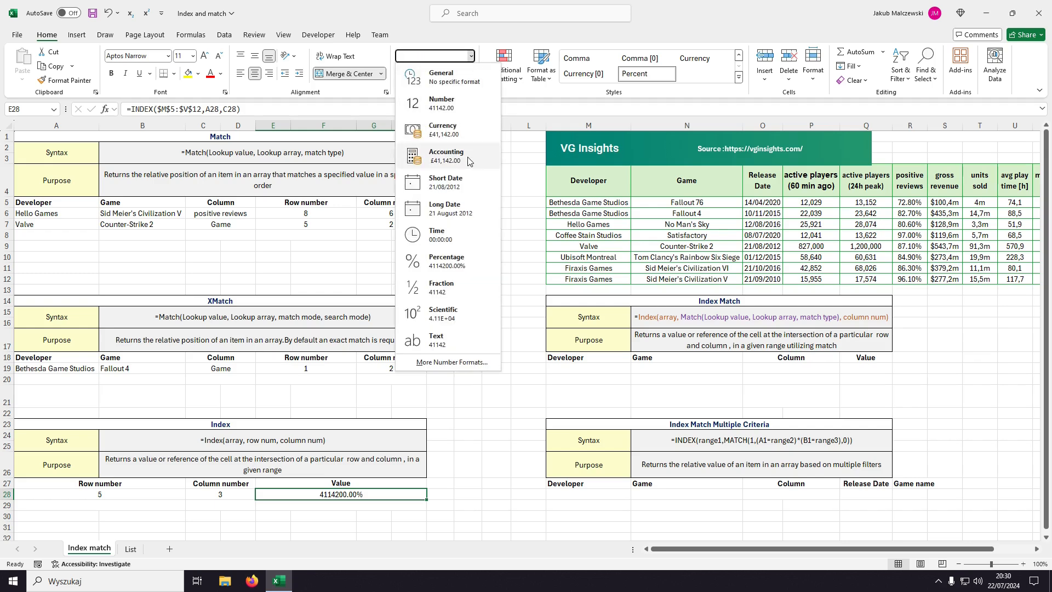
click(458, 181)
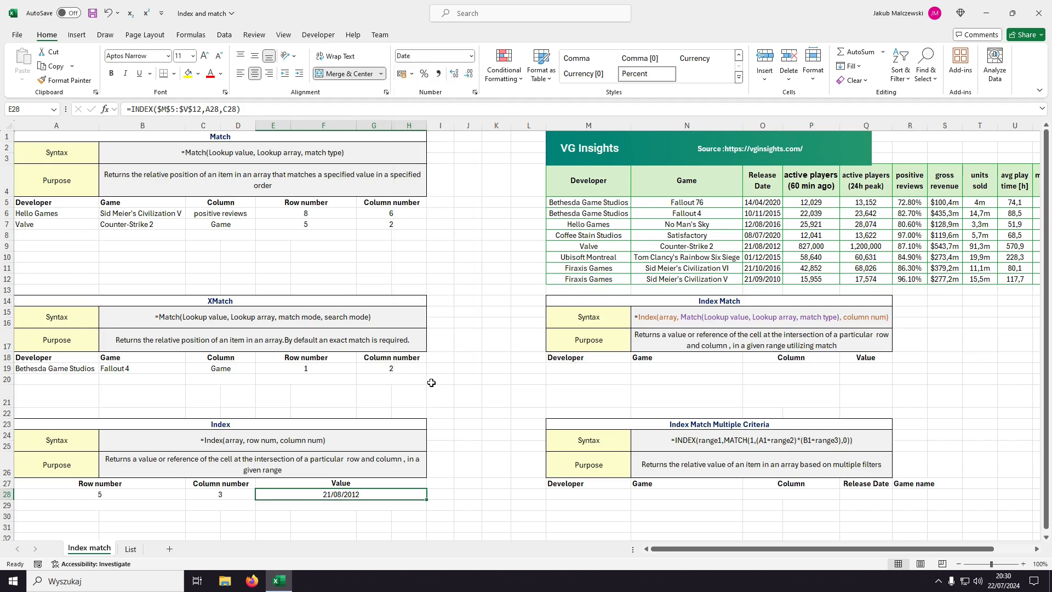
click(769, 247)
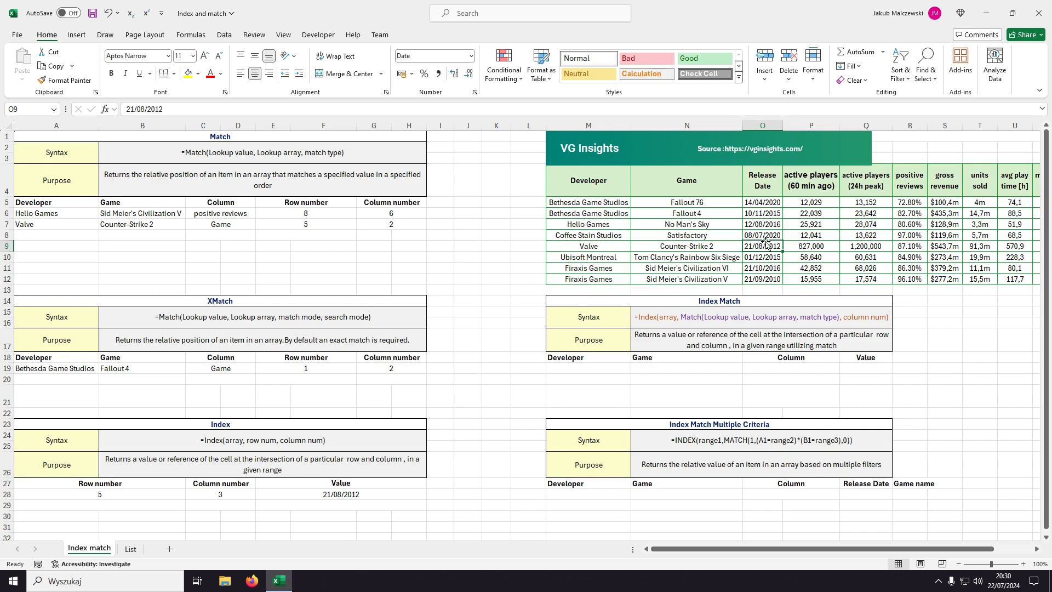
click(498, 395)
Step: Copy the developer, game and column dropdown cells from A19:D19 into the Index Match section starting at M19
click(575, 369)
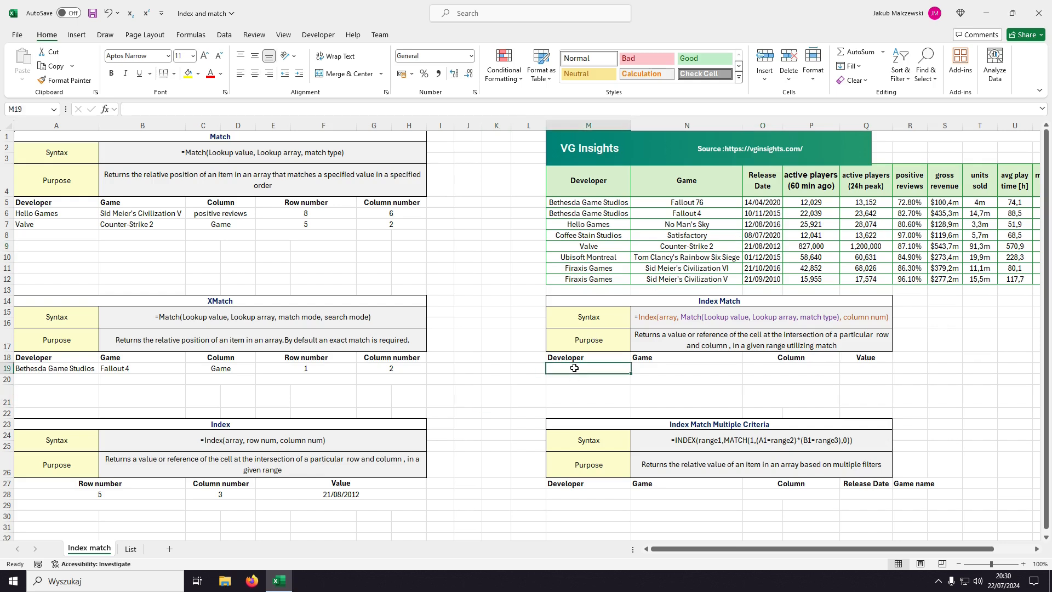
drag(59, 371, 241, 369)
key(ctrl+c)
click(619, 368)
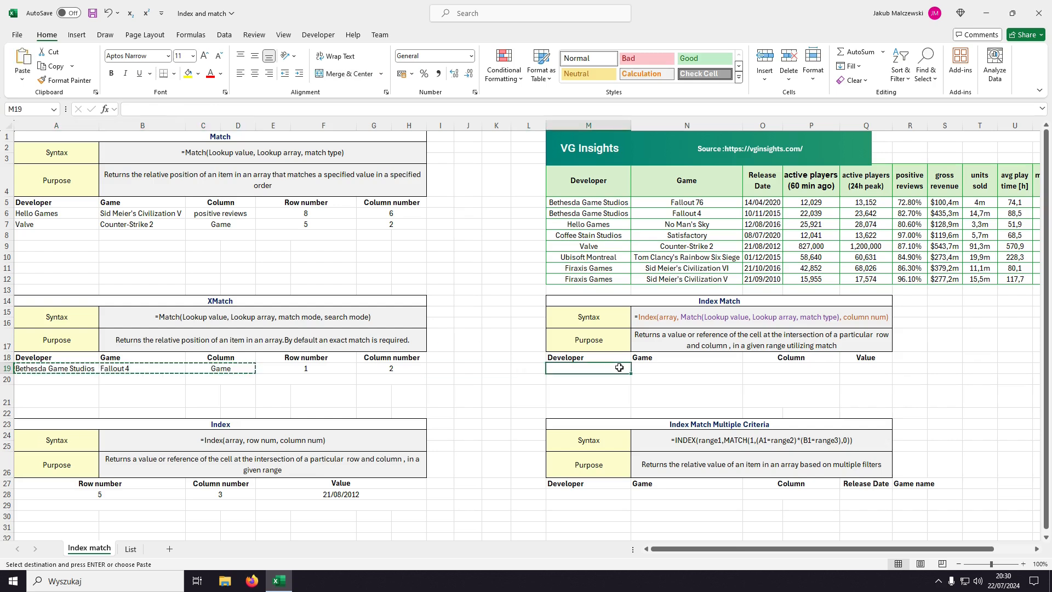
key(Return)
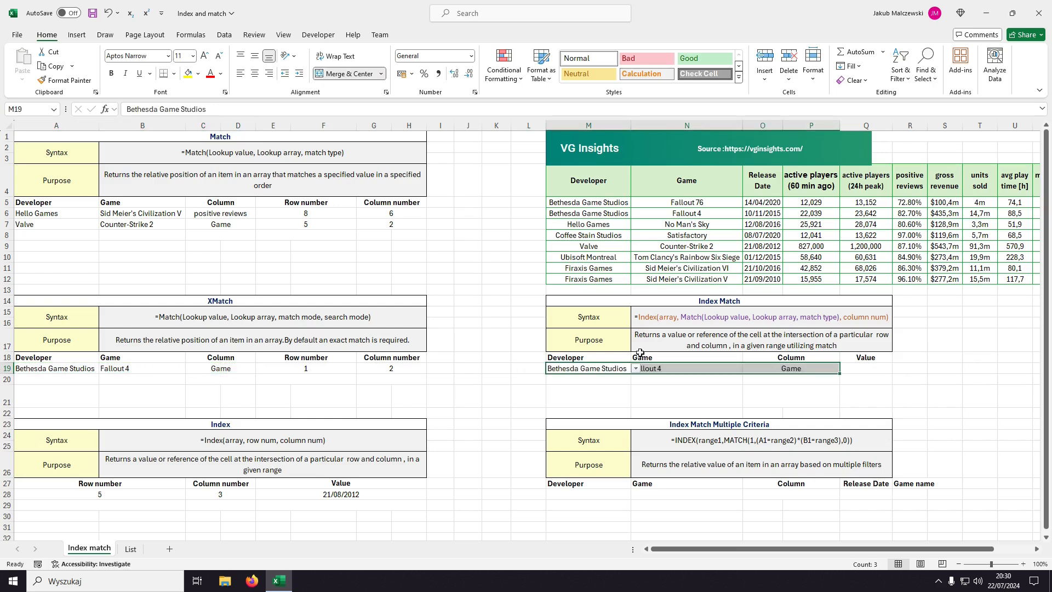
Step: Start an INDEX formula in Value cell Q19 with the games table locked as the array $M$5:$V$12
drag(821, 548, 861, 548)
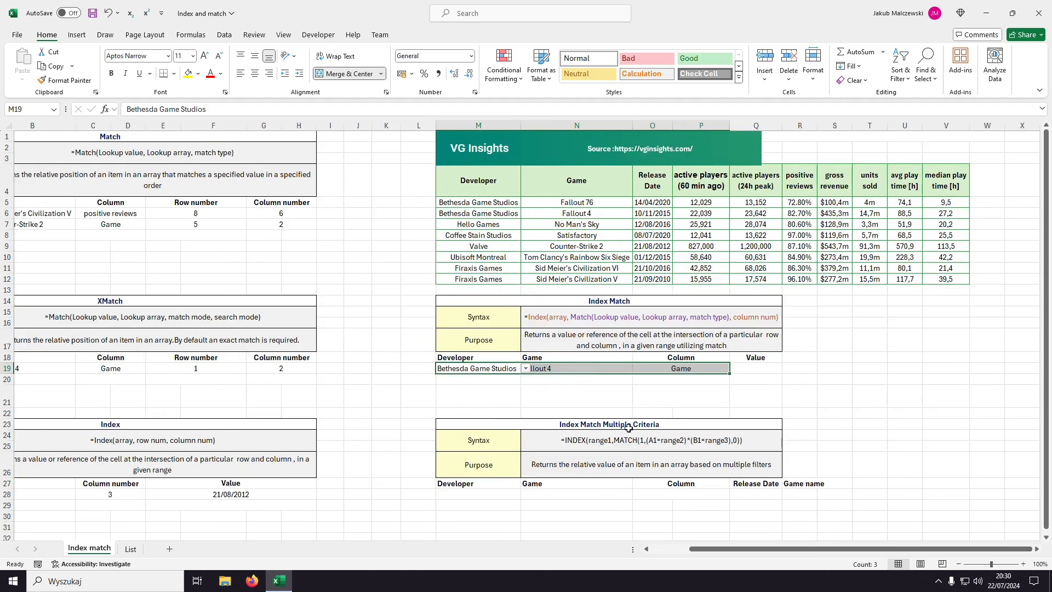
click(756, 369)
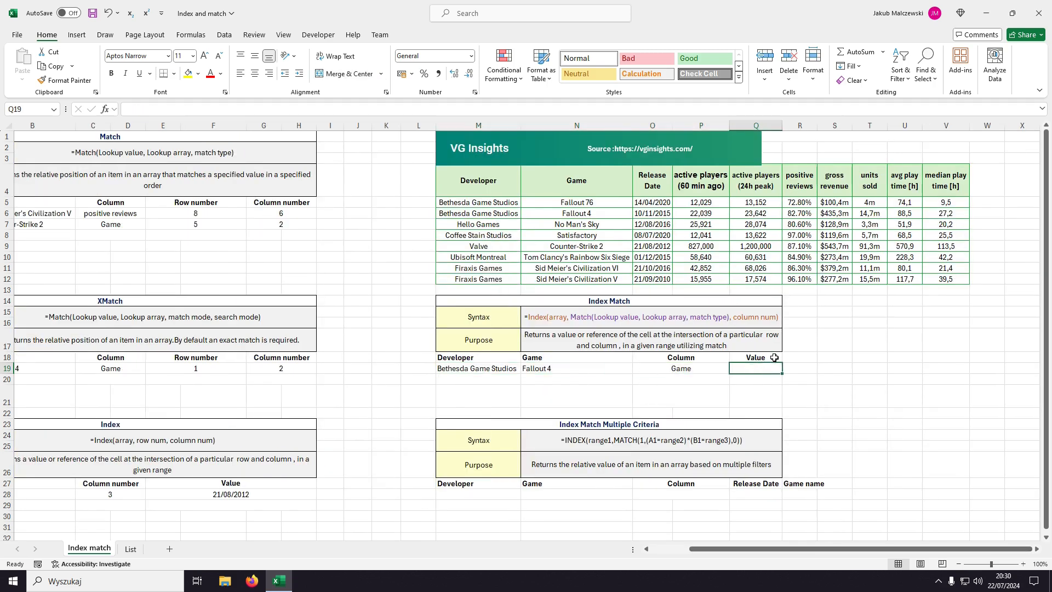
text(=in)
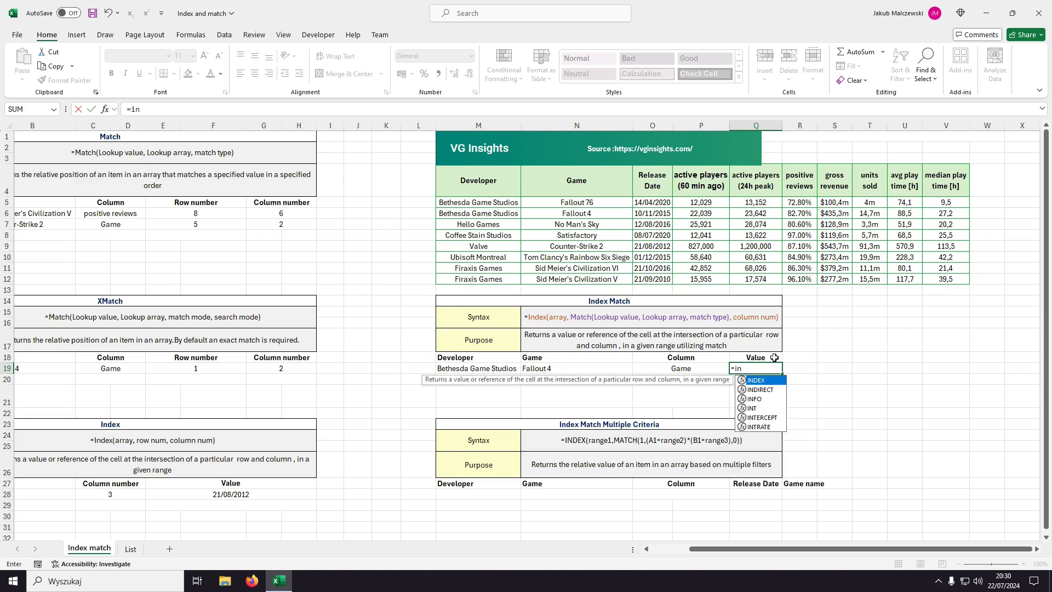
key(Tab)
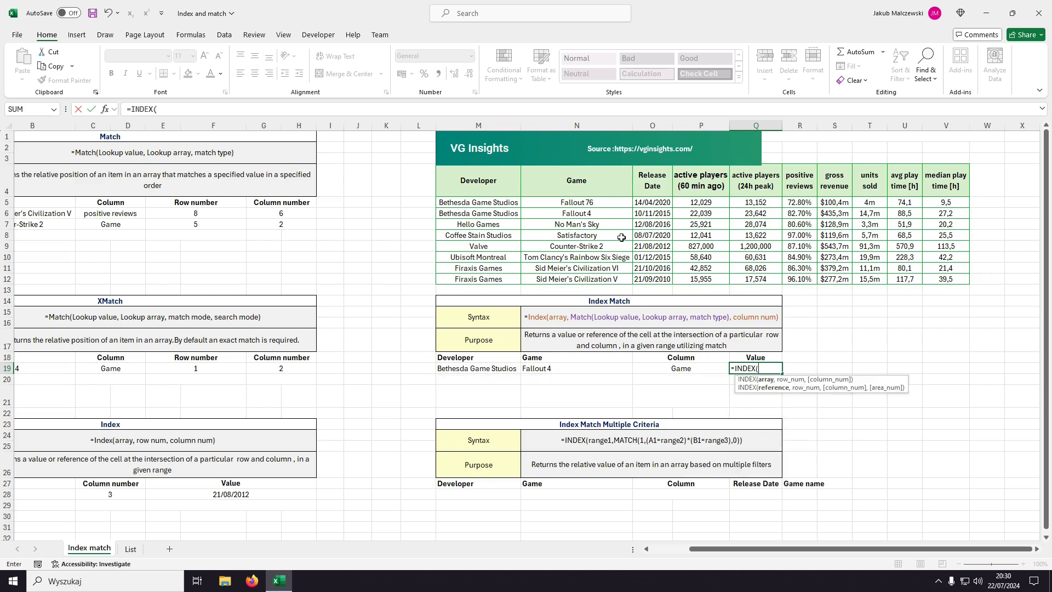
drag(484, 204, 946, 278)
click(262, 107)
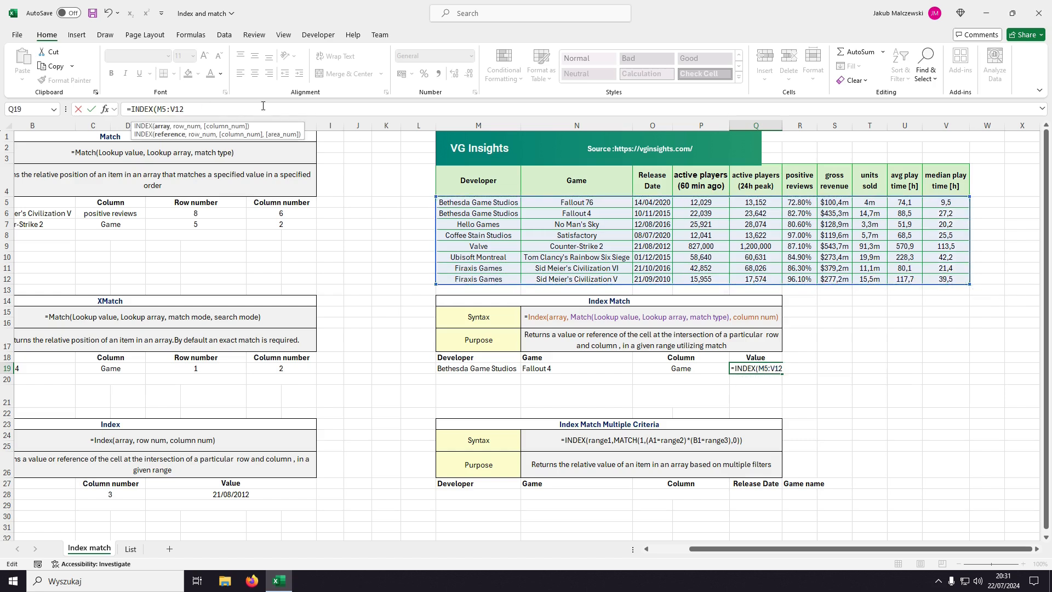
key(F4)
text(,)
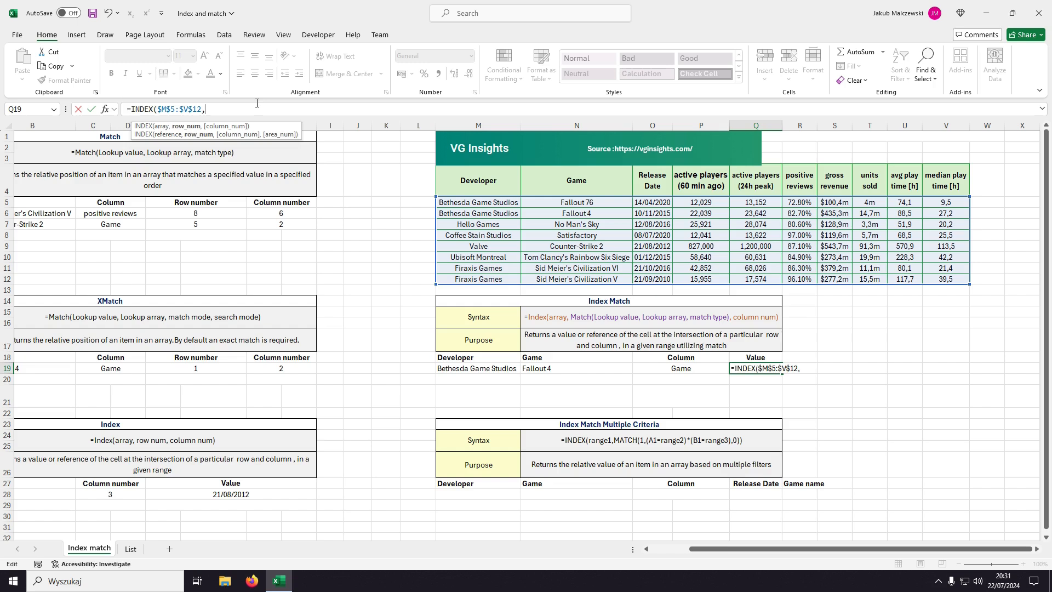
Step: Add an exact-match MATCH as the row number in Q19, looking up game cell N19 in N5:N12
text(MATCH()
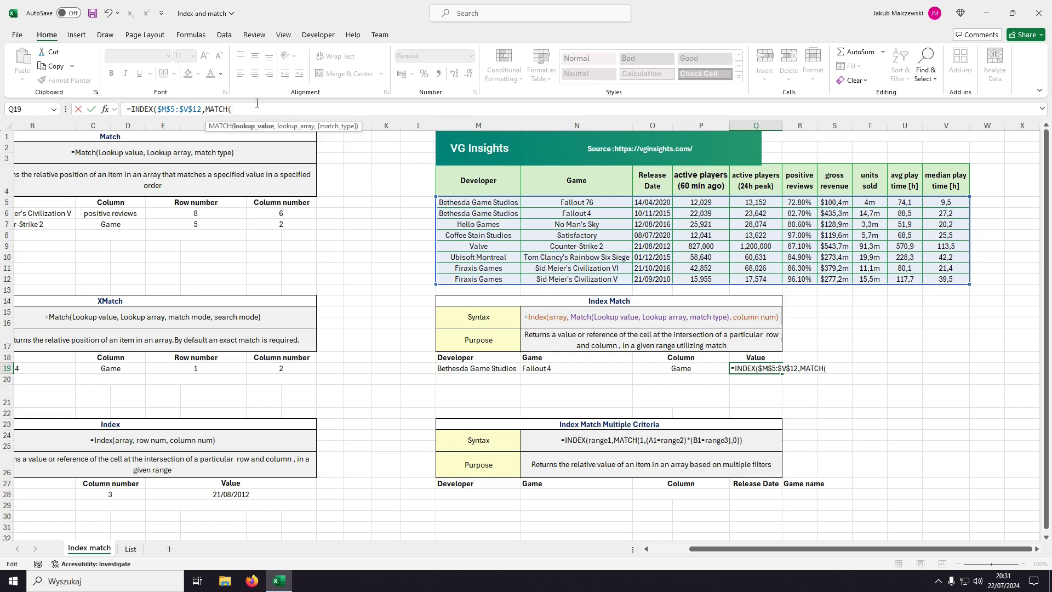
click(560, 368)
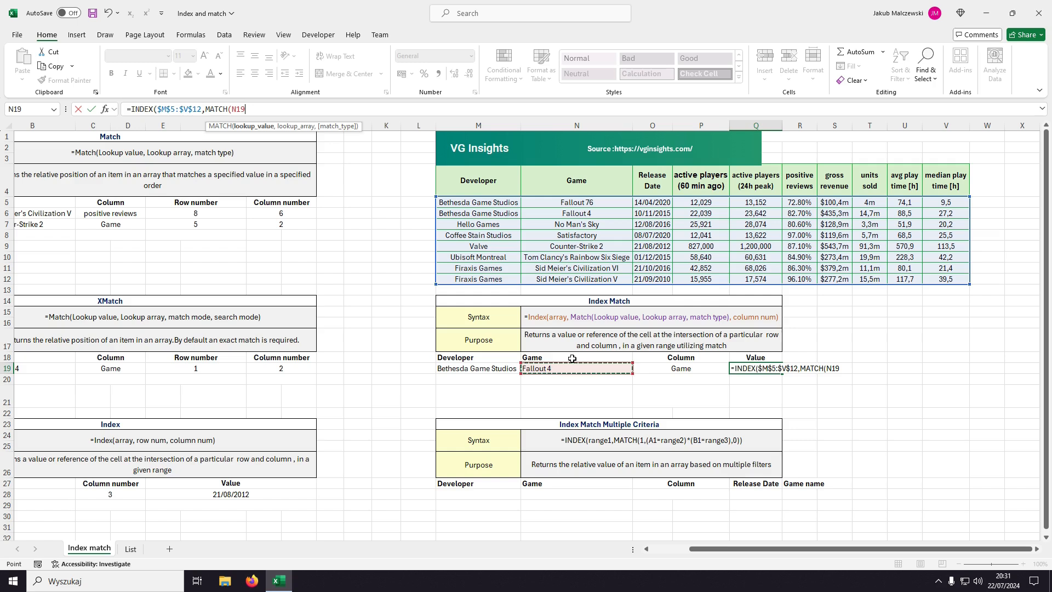
text(,)
drag(549, 202, 550, 278)
text(,)
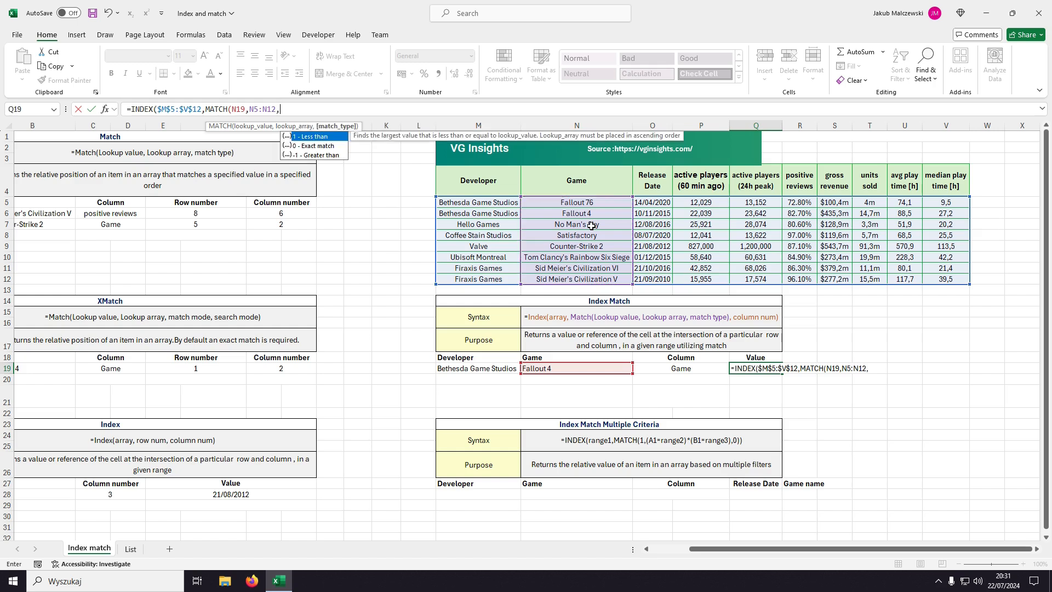
text(0),)
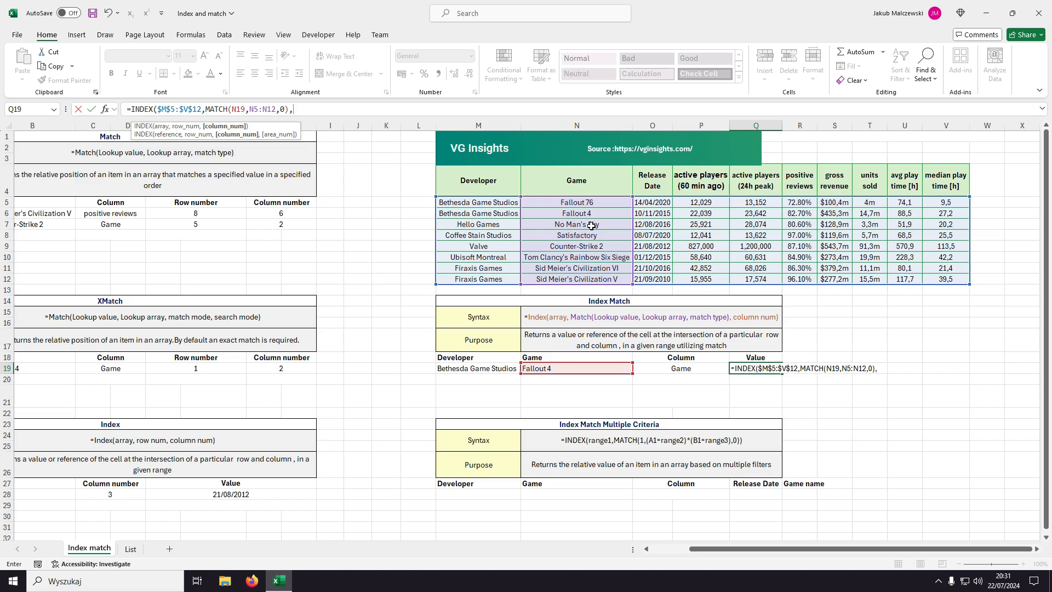
Step: Complete the Q19 INDEX formula with an exact-match MATCH as column number, looking up column cell O19 in headers M4:V4
text(MA)
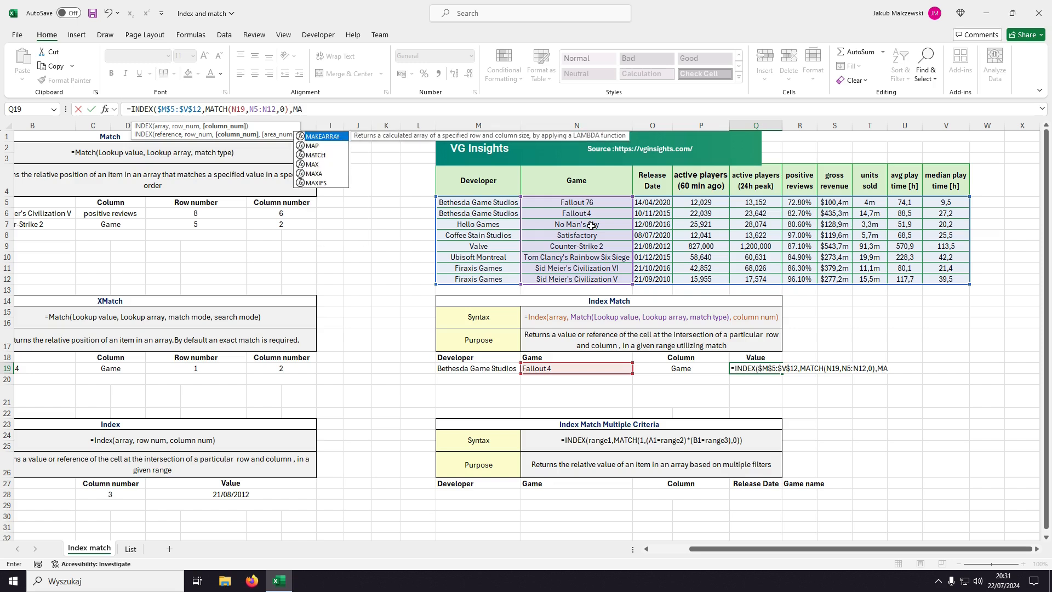
key(Down)
key(Down)
key(Tab)
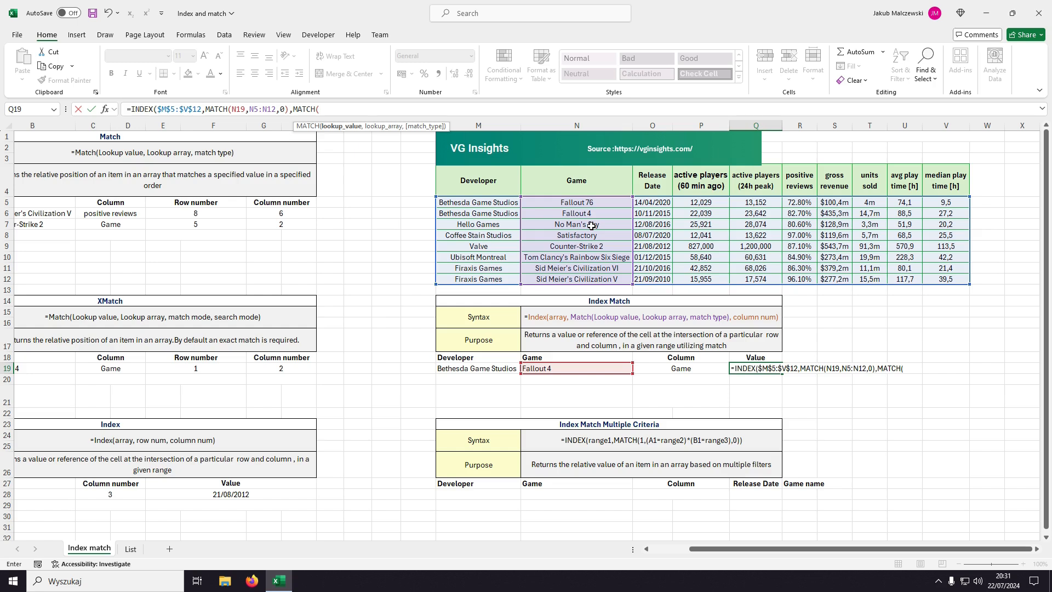
click(703, 369)
text(,)
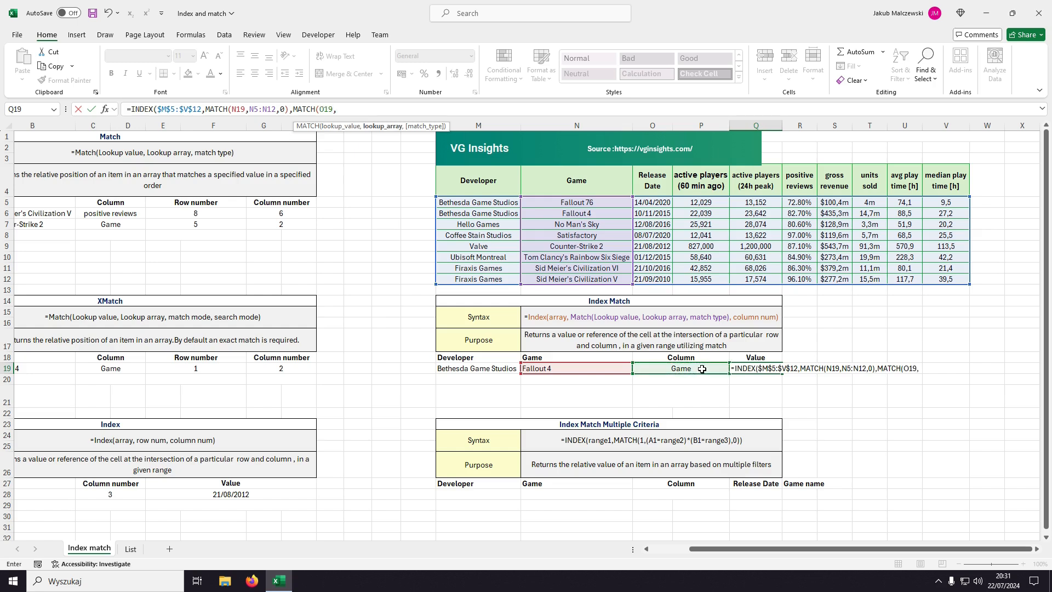
drag(472, 181, 947, 181)
text(,)
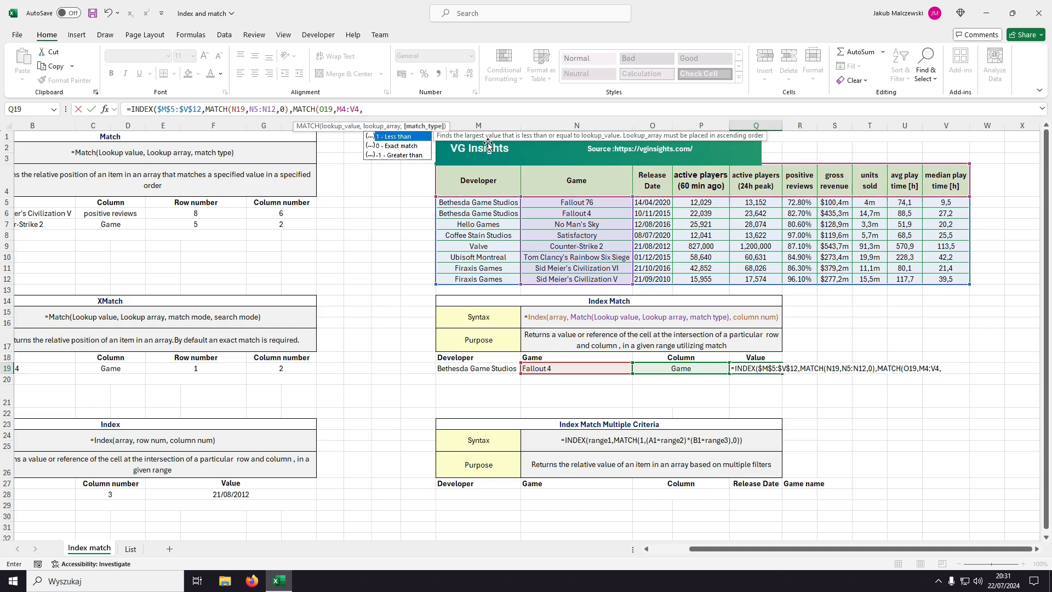
text(0)))
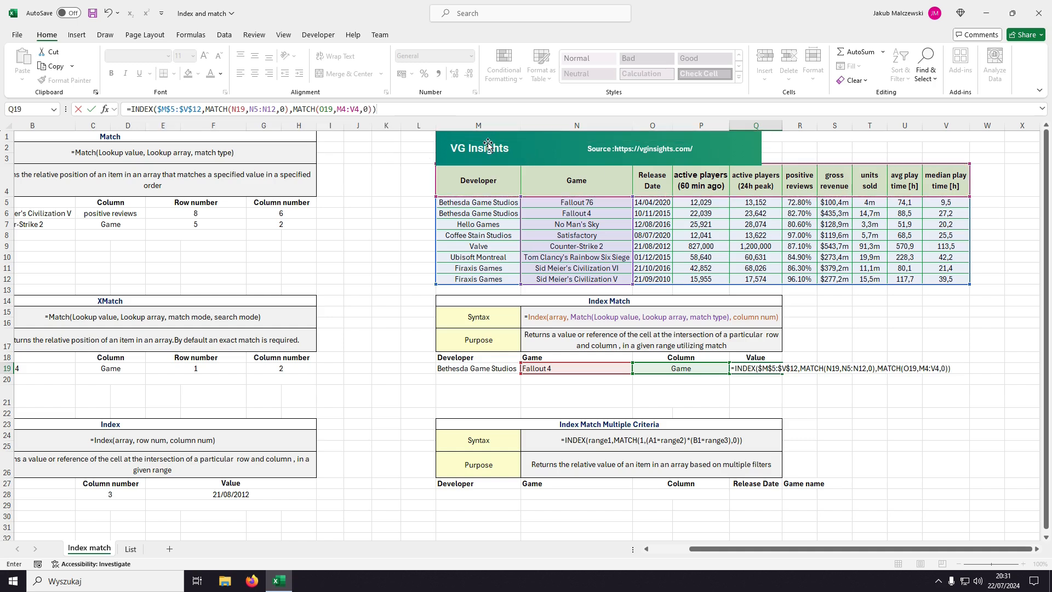
Step: Lock both MATCH lookup arrays in Q19 as $N$5:$N$12 and $M$4:$V$4 and enter the formula
click(255, 112)
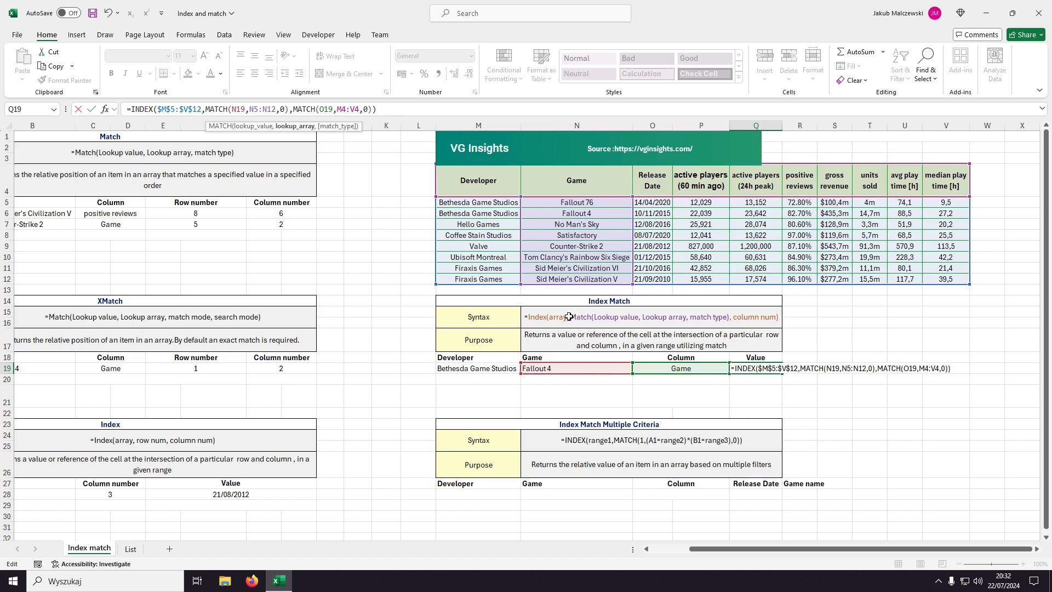
key(F4)
click(276, 110)
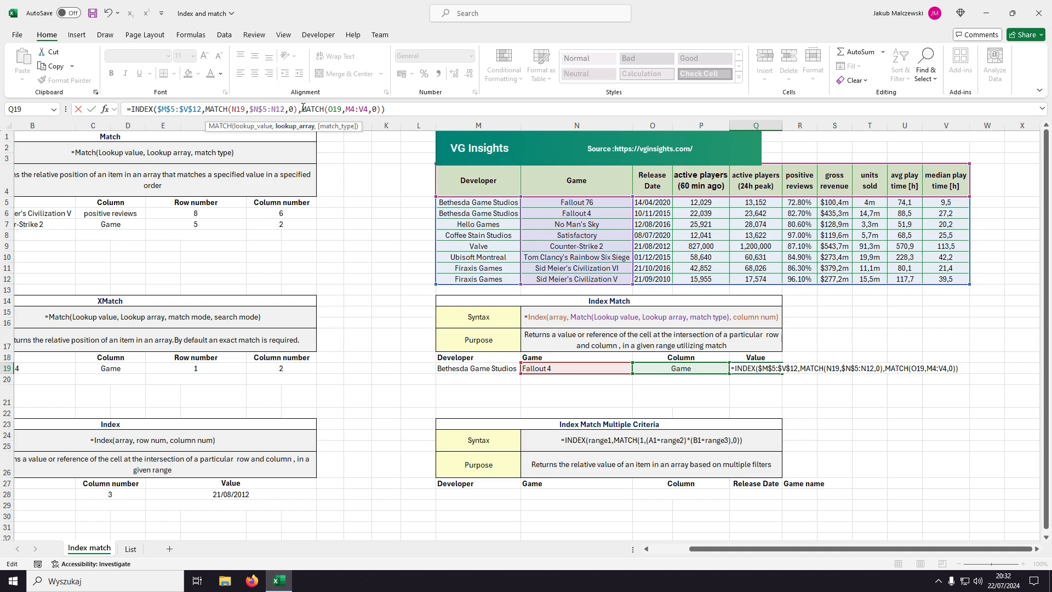
key(F4)
click(359, 109)
key(F4)
click(381, 108)
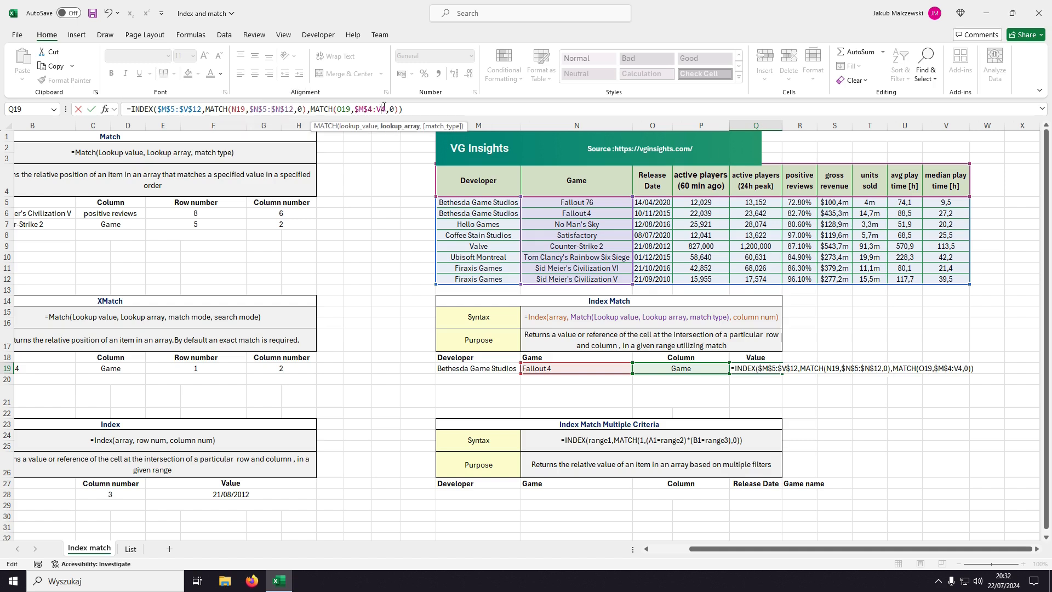
key(F4)
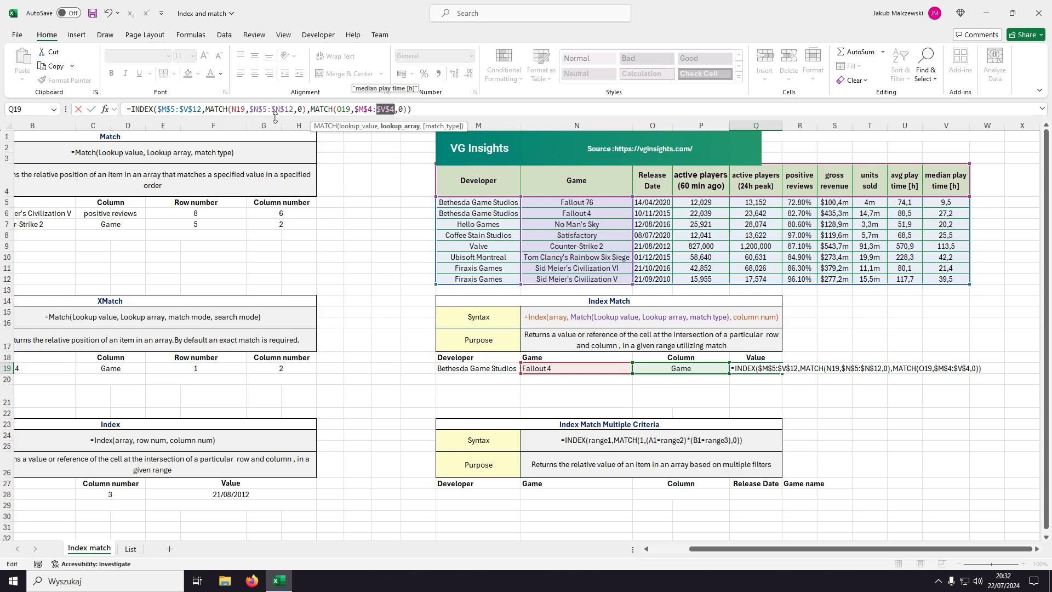
key(Return)
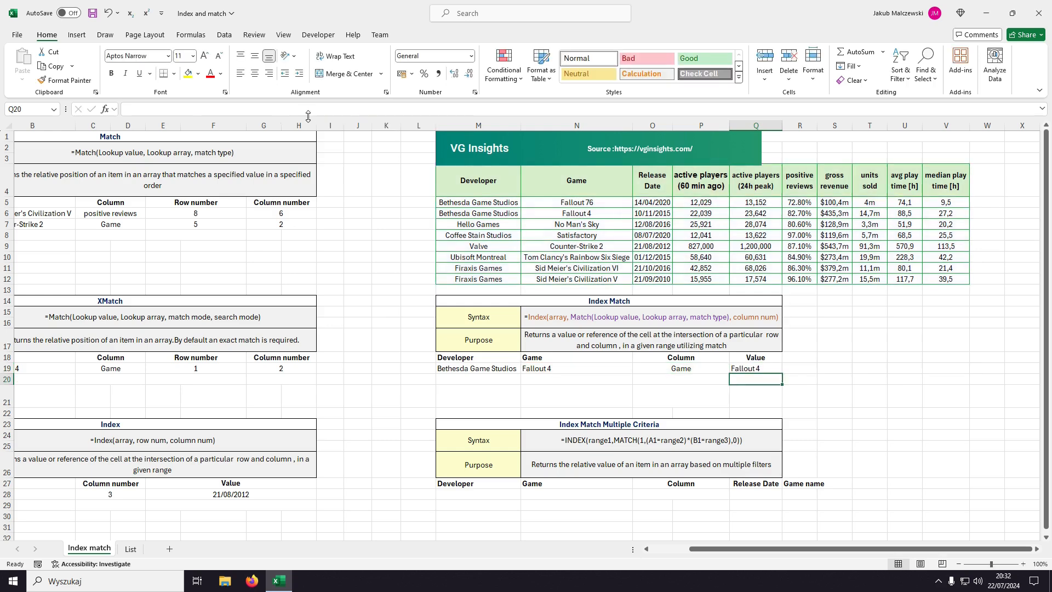
Step: Copy the Index Match row M19:Q19, including its formula, into row 20
click(750, 368)
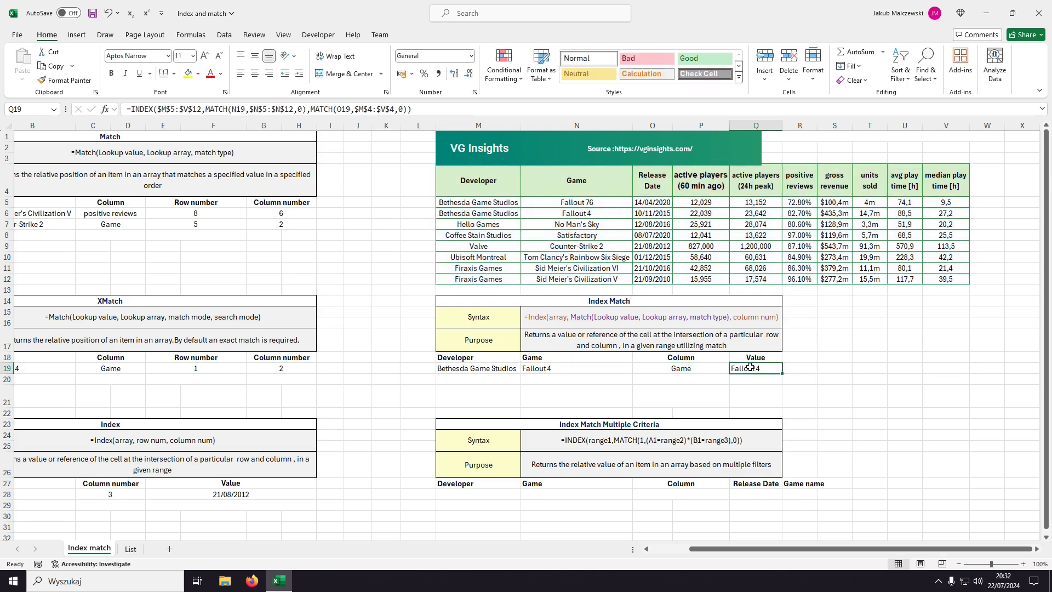
click(477, 369)
key(ctrl+shift+Right)
key(ctrl+shift+Right)
key(ctrl+c)
key(Down)
key(Return)
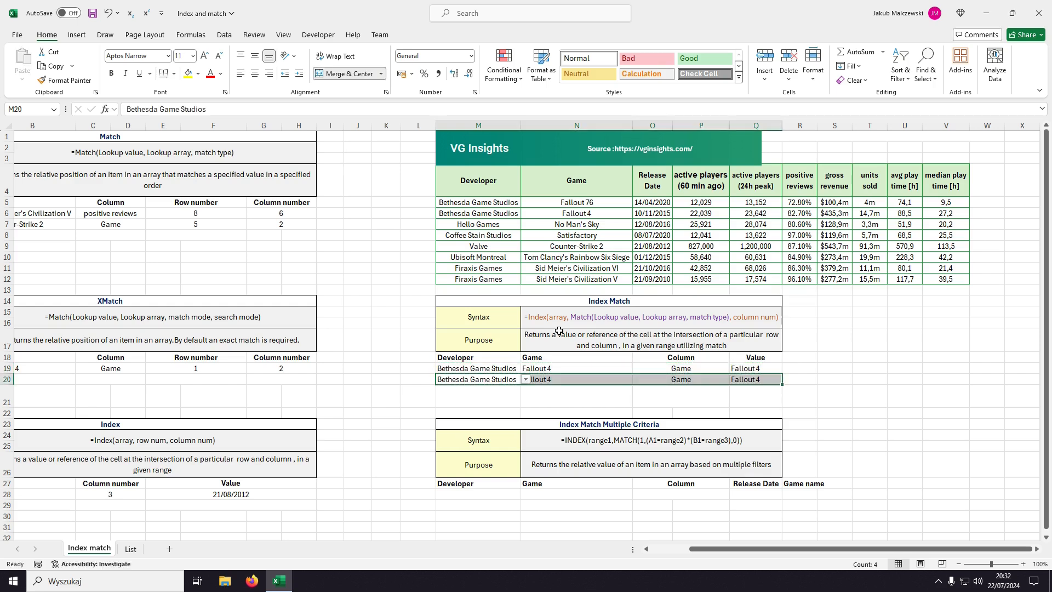
Step: Set row 20's developer to Valve and its game to Counter-Strike 2
drag(521, 387, 611, 382)
click(566, 323)
click(628, 382)
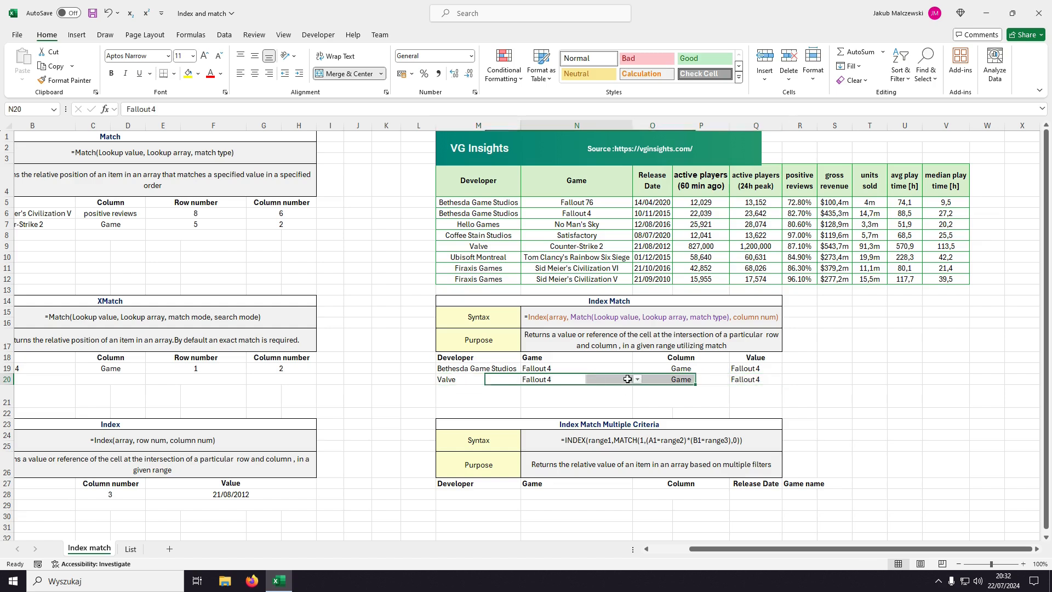
click(637, 379)
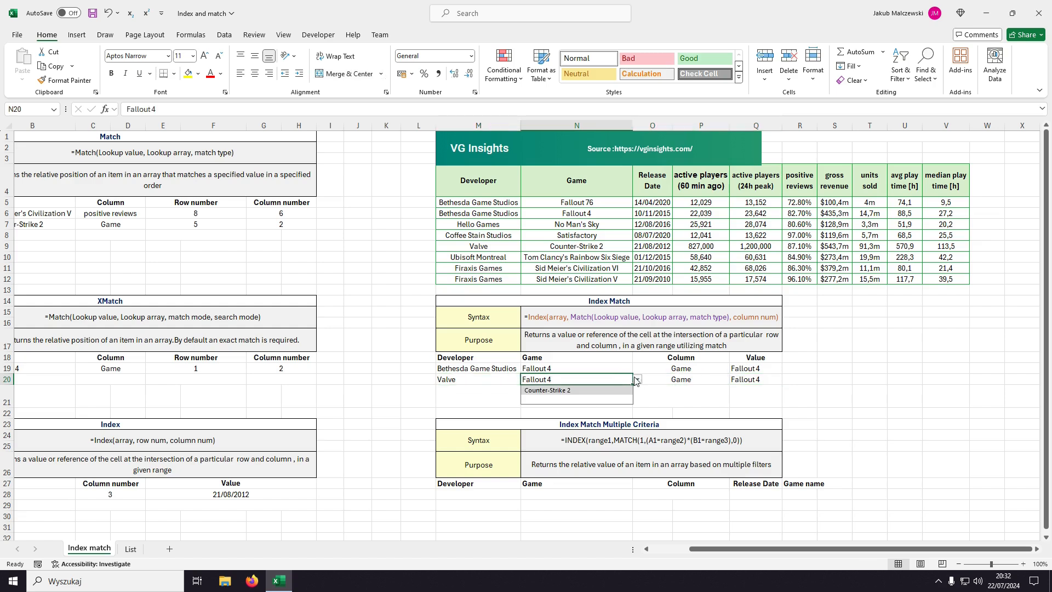
click(597, 396)
Step: Choose gross revenue as the column in O20 and check the value formula in Q20
click(695, 379)
click(732, 379)
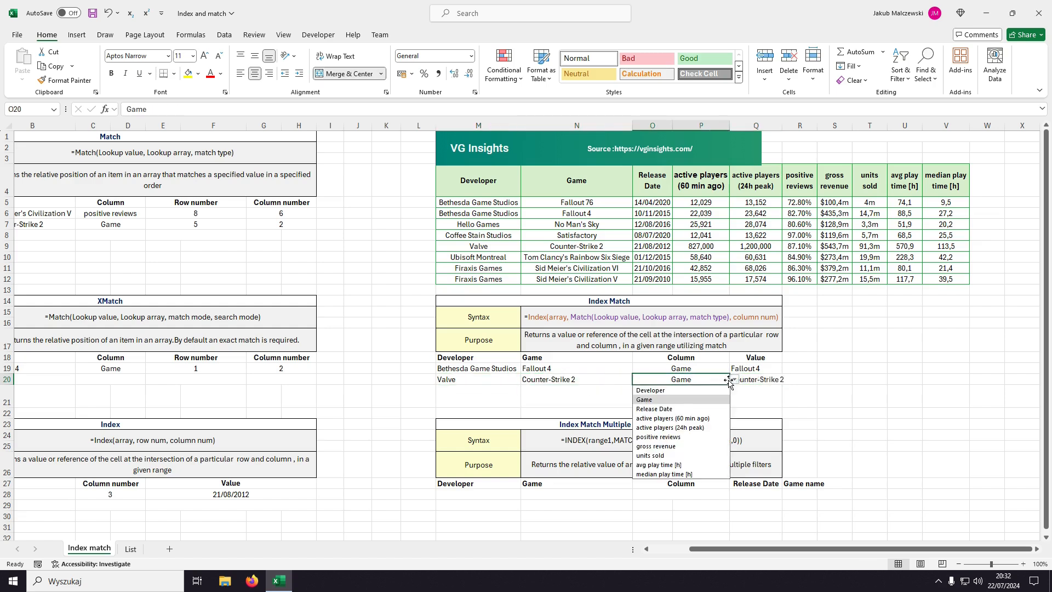
click(759, 381)
click(697, 378)
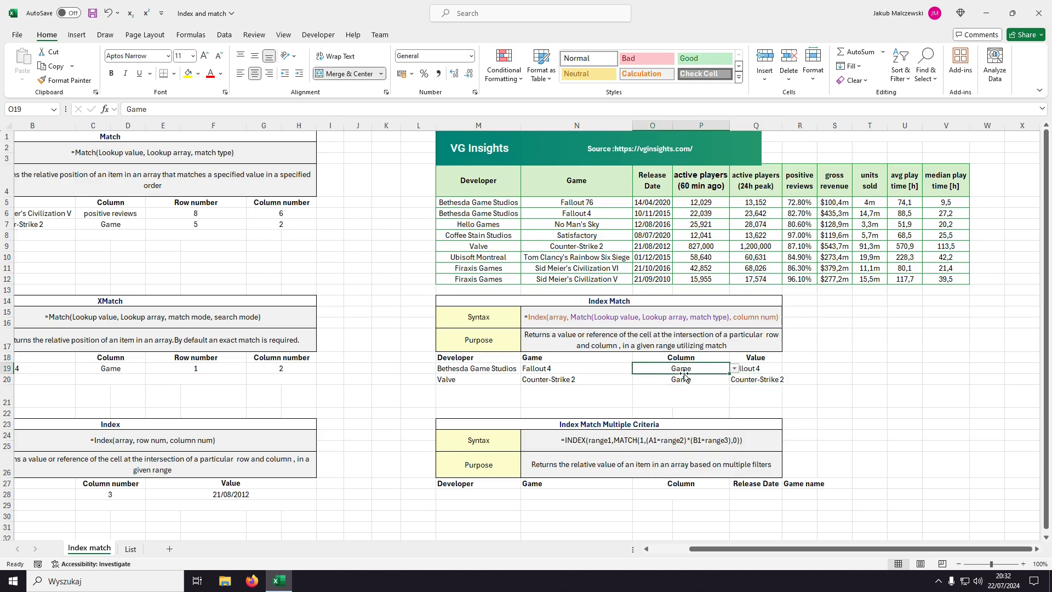
click(735, 379)
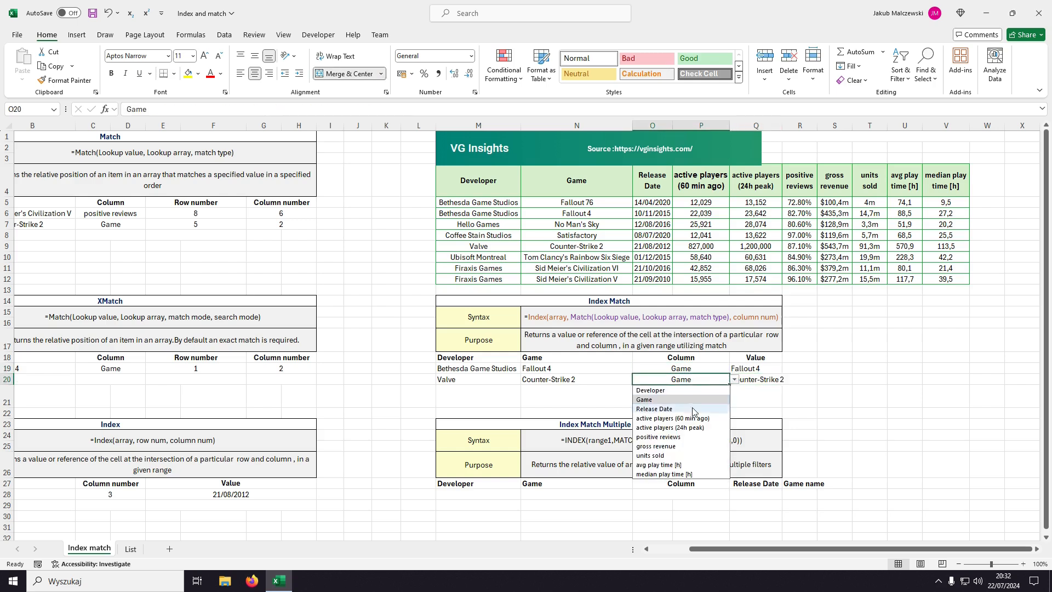
click(681, 446)
click(744, 403)
click(751, 381)
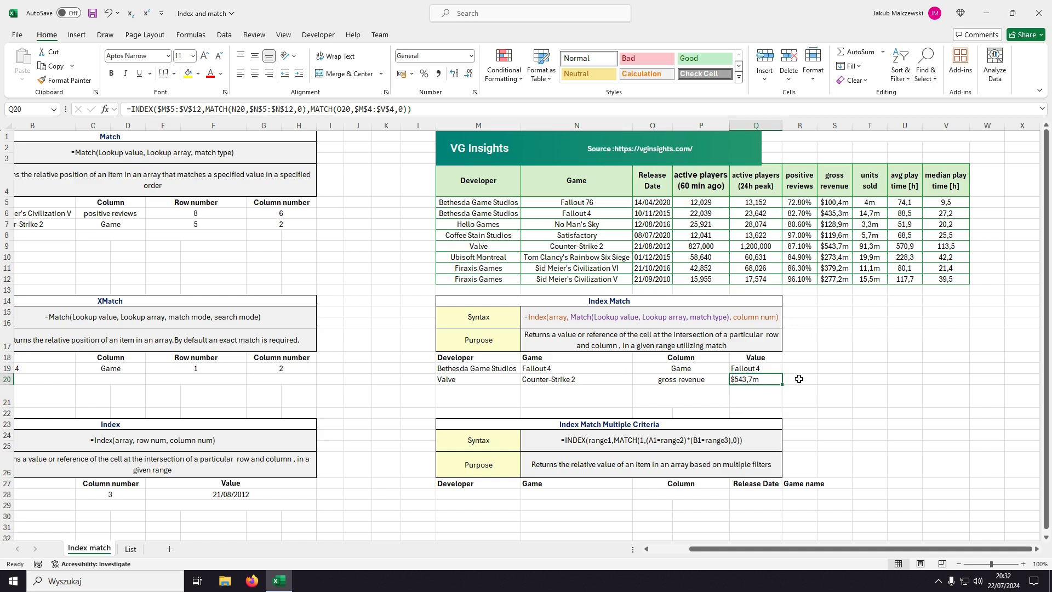
Step: Copy the developer, game and column cells M20:O20 into the Index Match Multiple Criteria section starting at M28
click(696, 382)
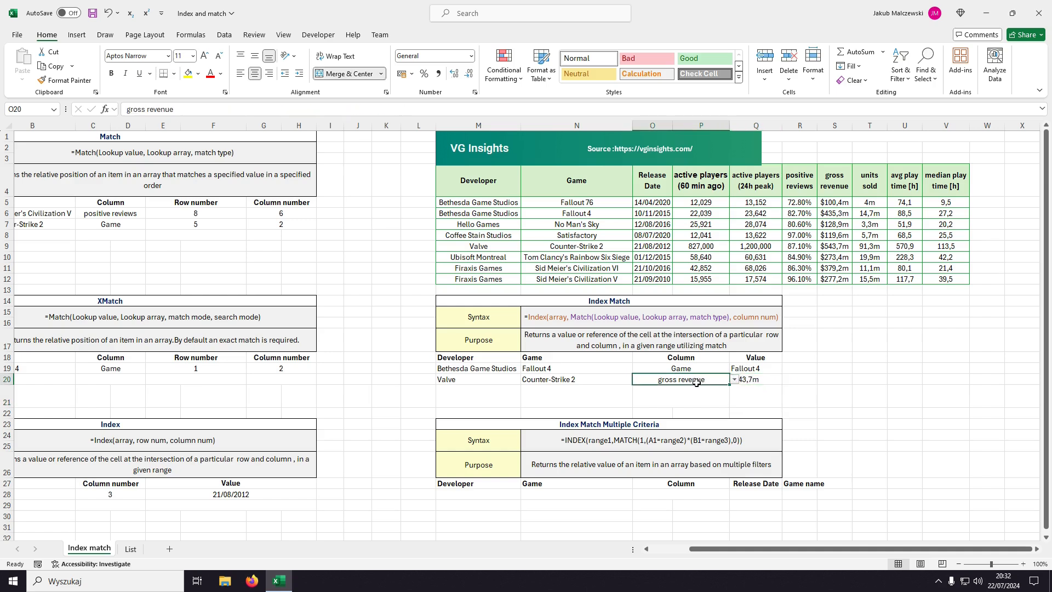
click(586, 383)
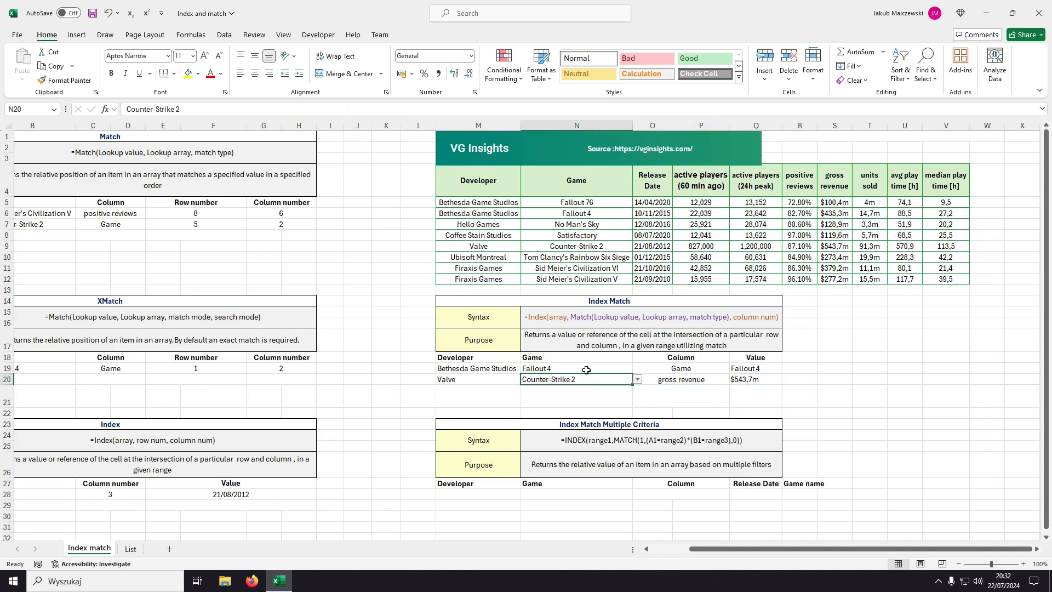
click(510, 376)
drag(510, 377, 685, 379)
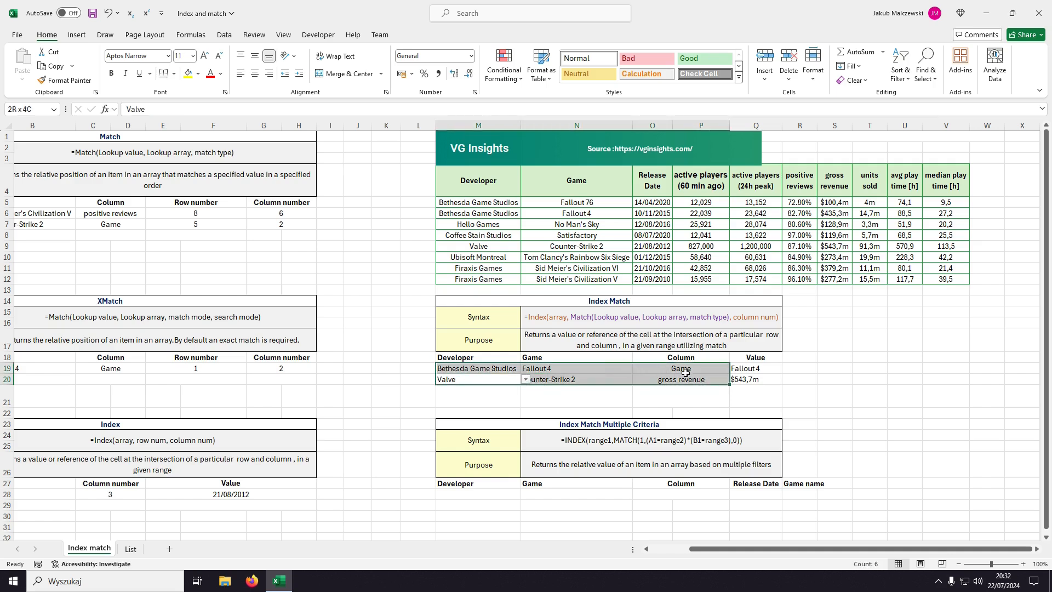
key(ctrl+c)
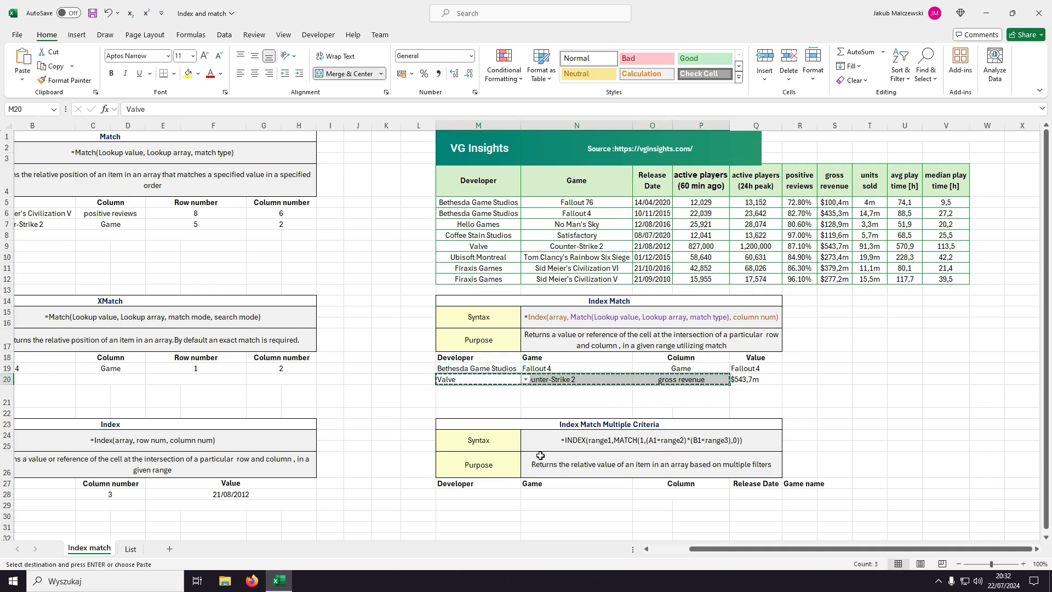
click(478, 494)
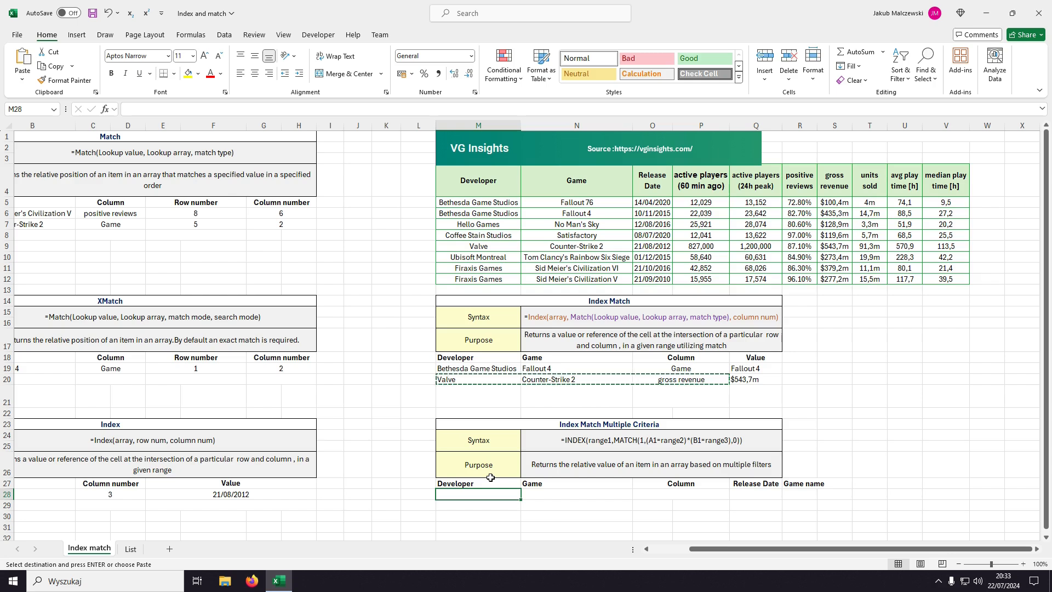
key(Return)
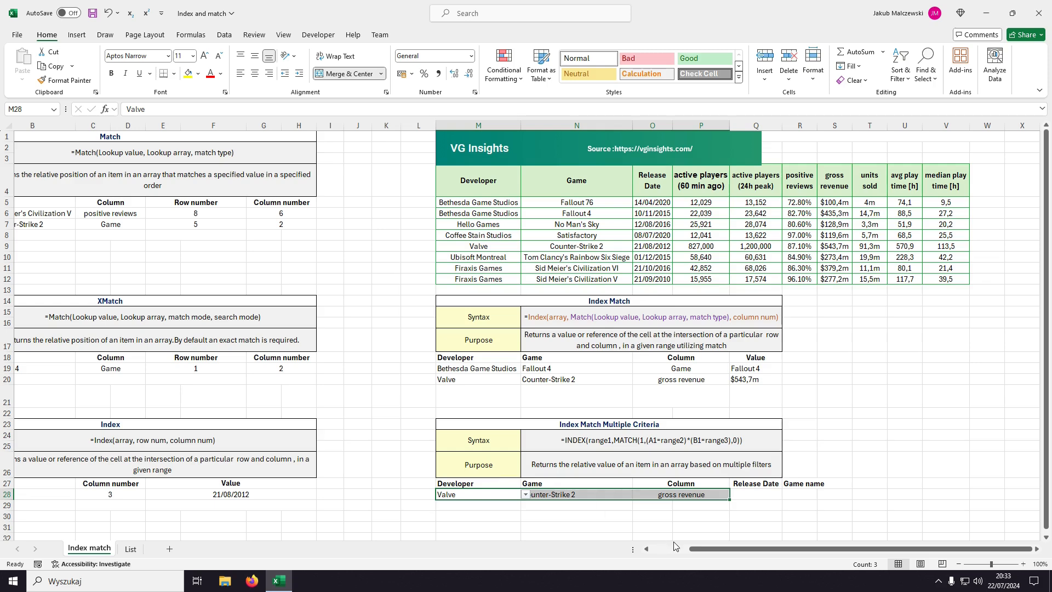
Step: Set the column dropdown in O28 to Release Date
drag(729, 550, 732, 550)
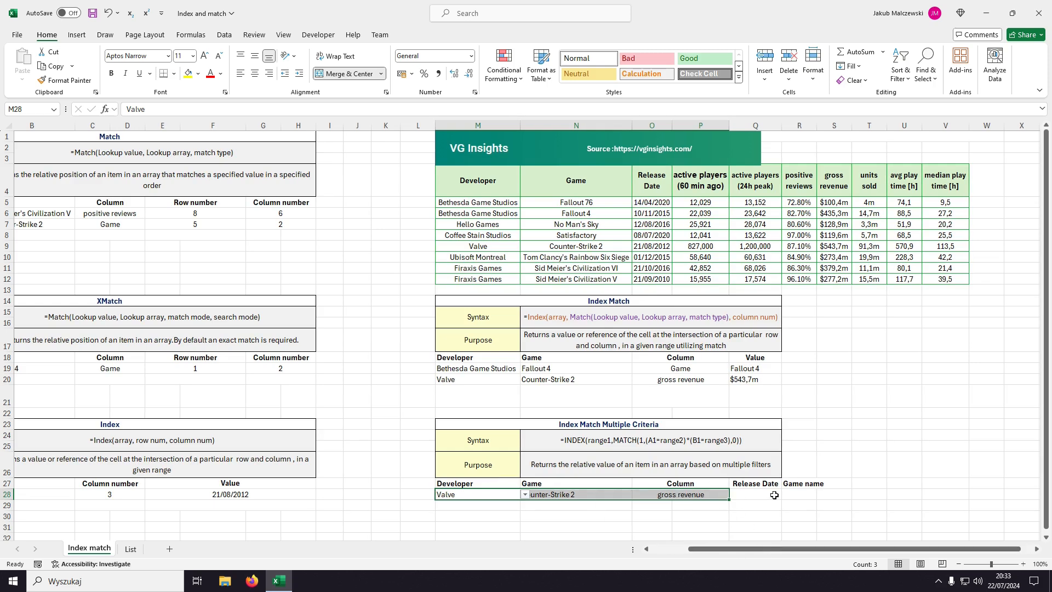
click(713, 495)
click(734, 495)
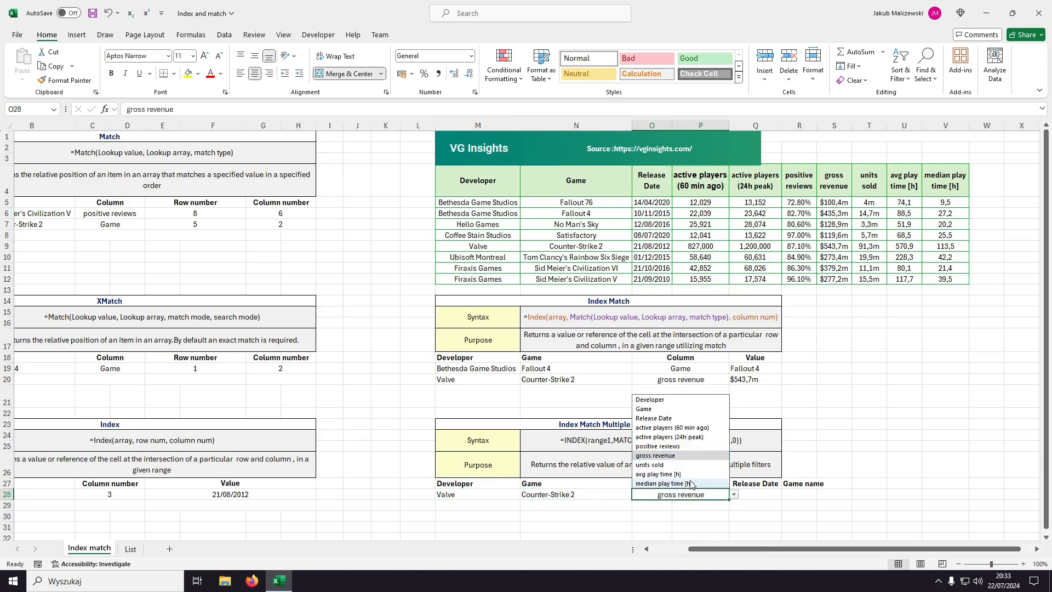
click(674, 418)
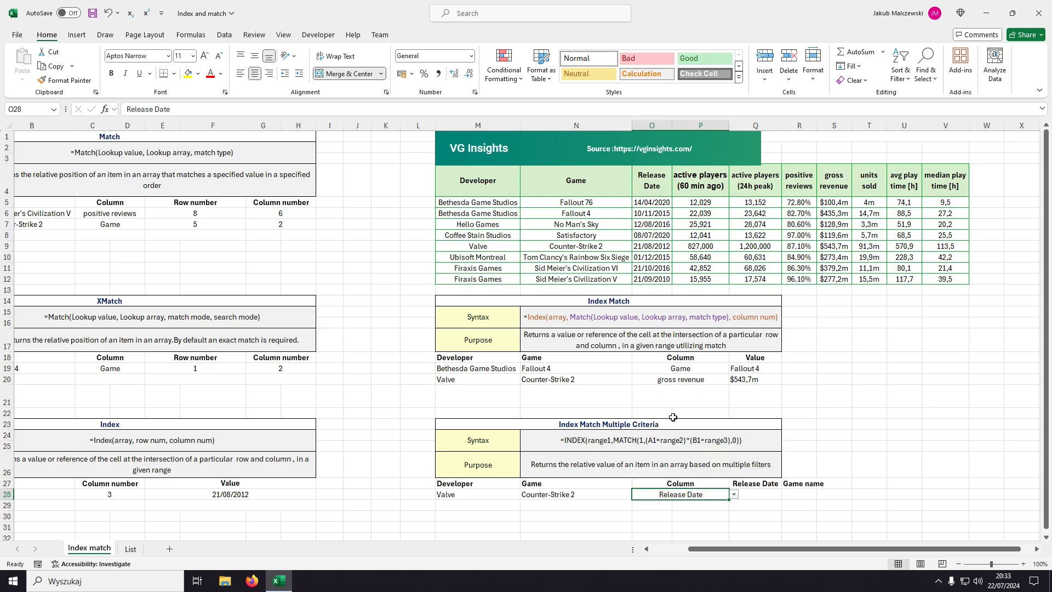
Step: Copy the INDEX MATCH formula text from Q20 into Release Date cell Q28
click(755, 495)
click(743, 377)
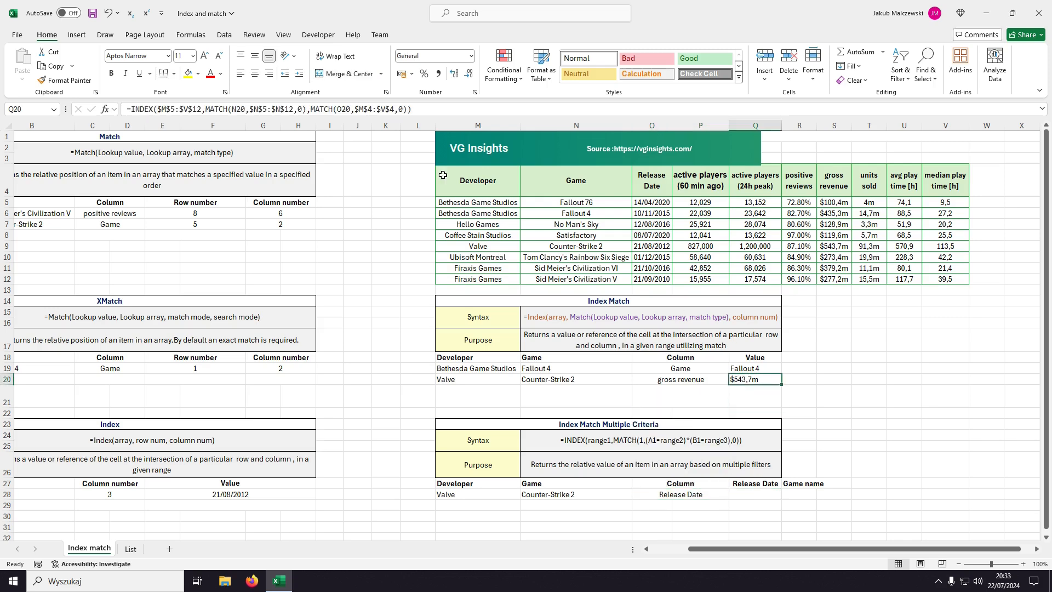
drag(420, 110, 69, 123)
key(ctrl+c)
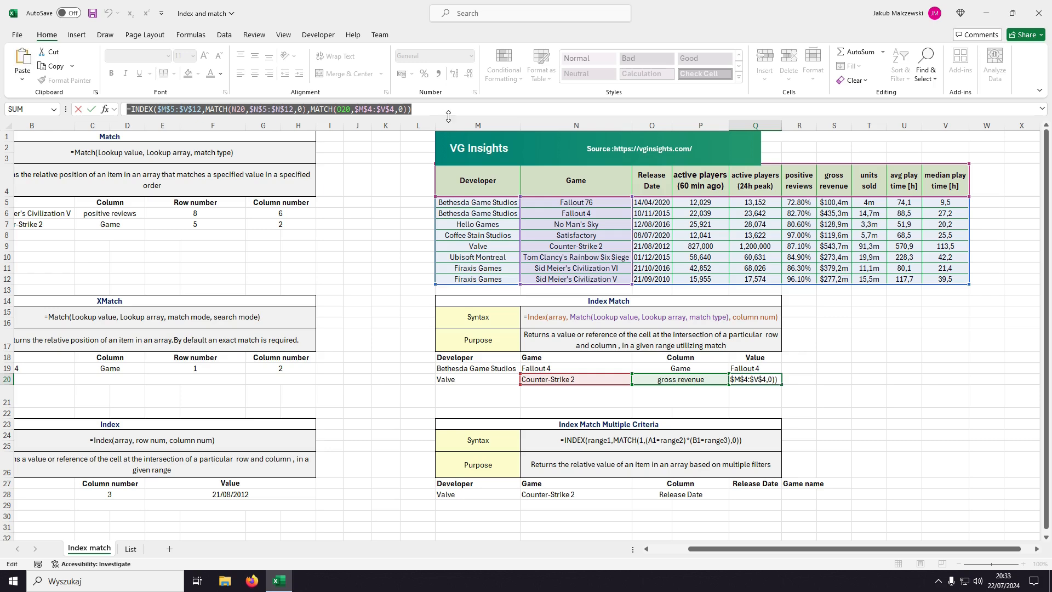
key(Escape)
click(750, 490)
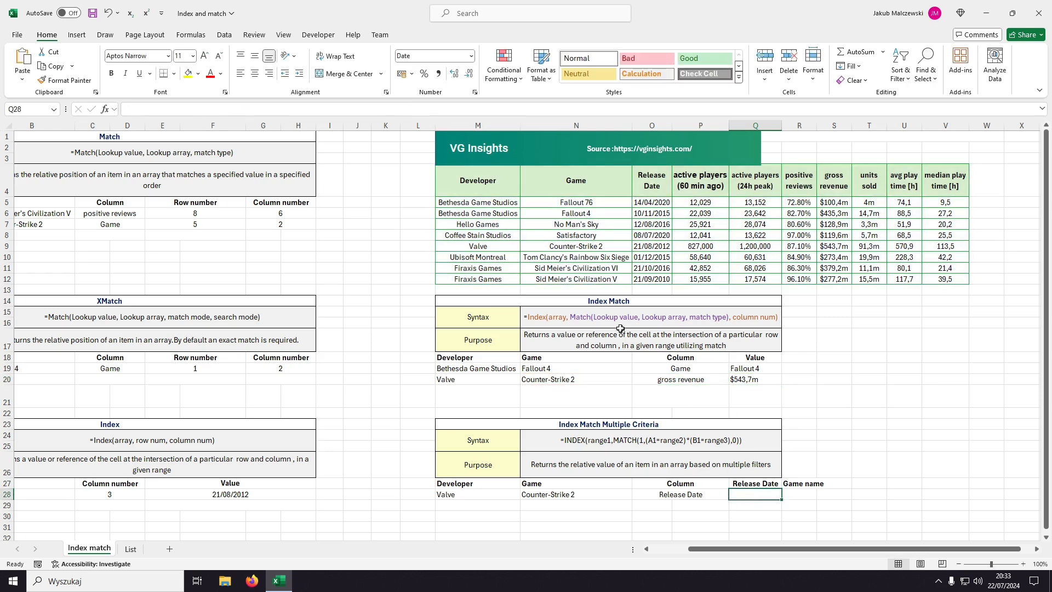
click(399, 109)
key(ctrl+v)
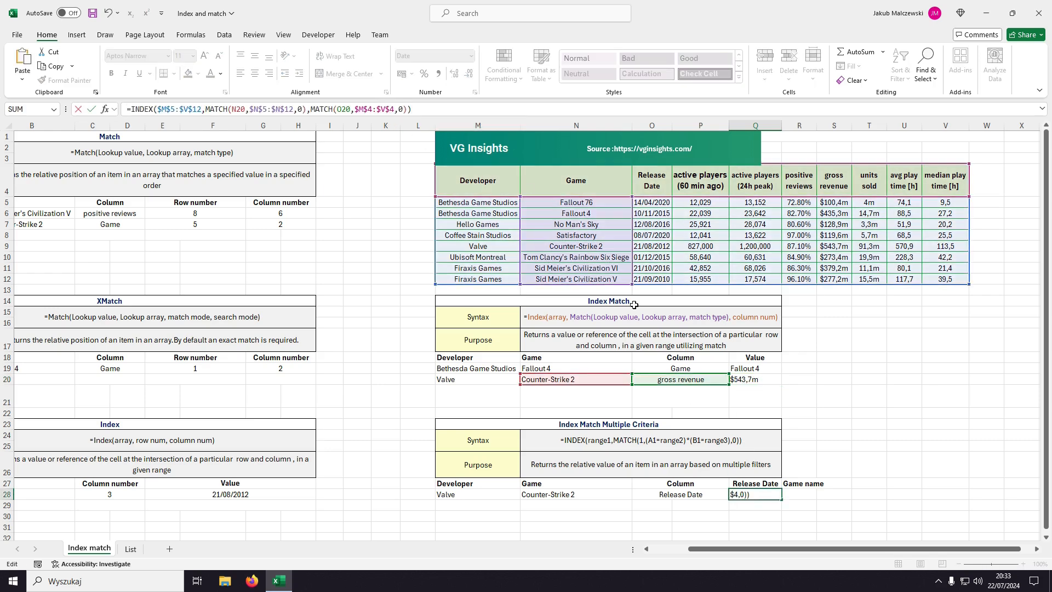
Step: Repoint the Q28 formula's lookup values to game cell N28 and column cell O28, and check both lookup arrays
drag(676, 386, 667, 498)
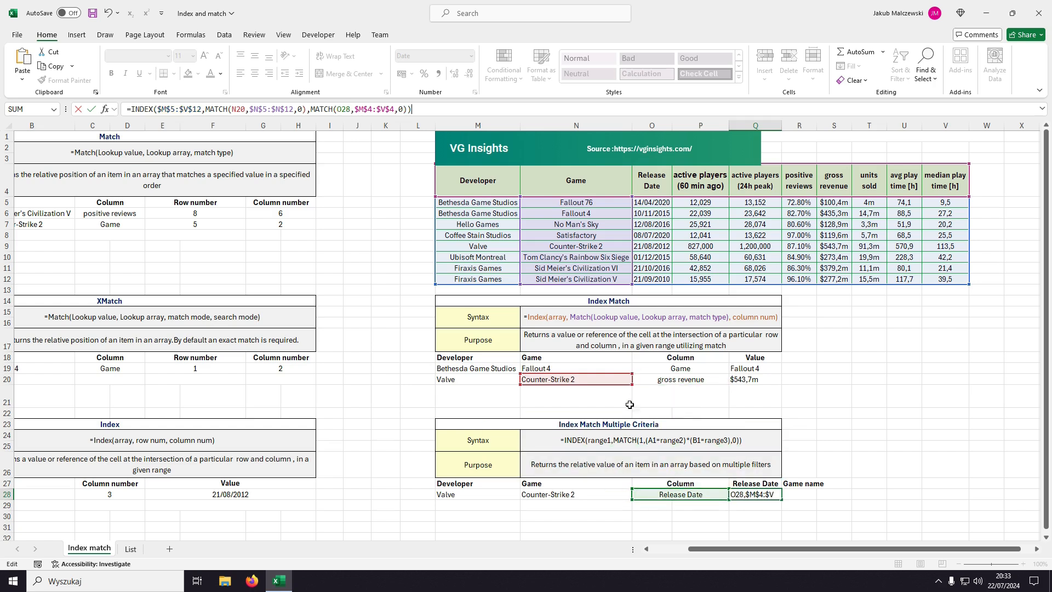
drag(588, 384, 585, 475)
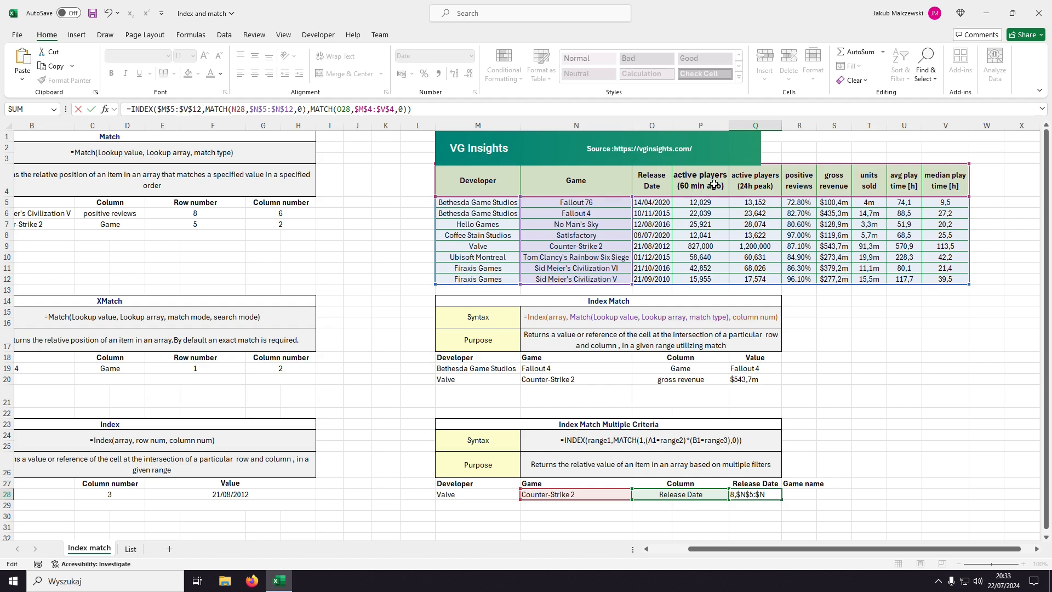
click(357, 109)
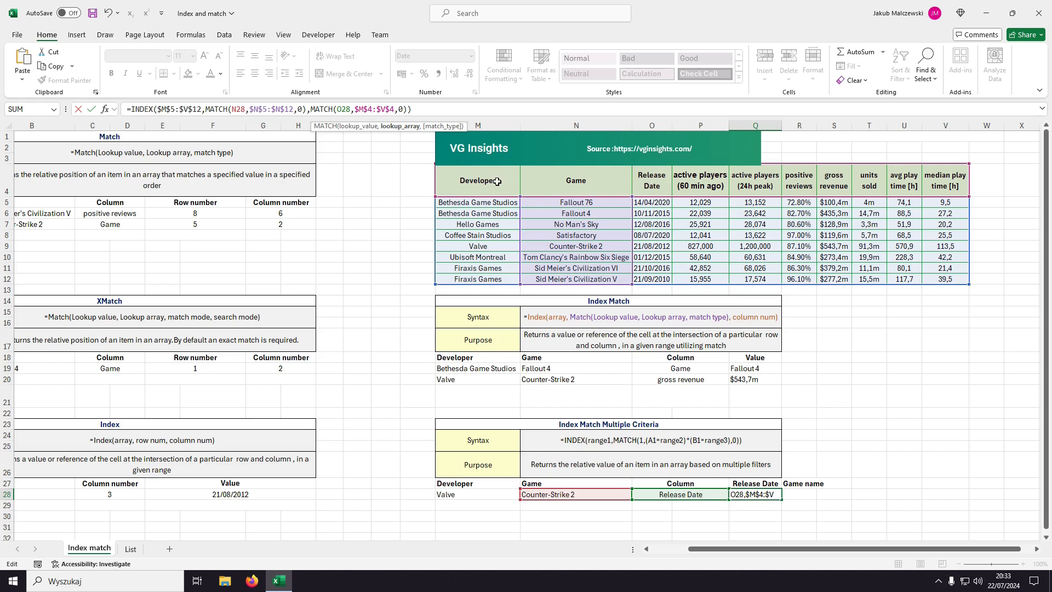
click(269, 107)
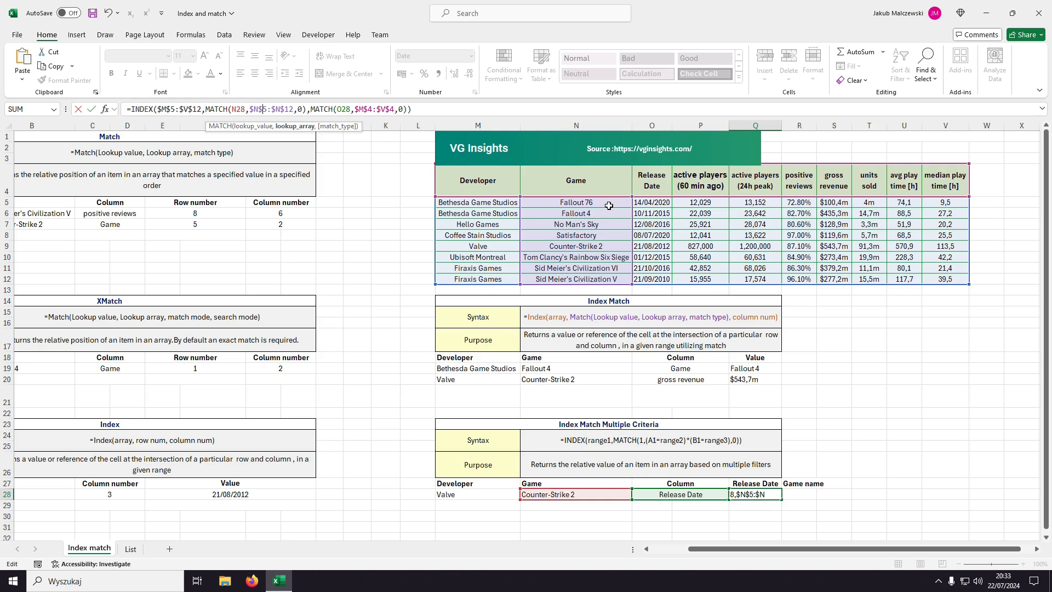
Step: Commit the Q28 release date formula and check it against the Valve Counter-Strike 2 row in the source table
click(803, 495)
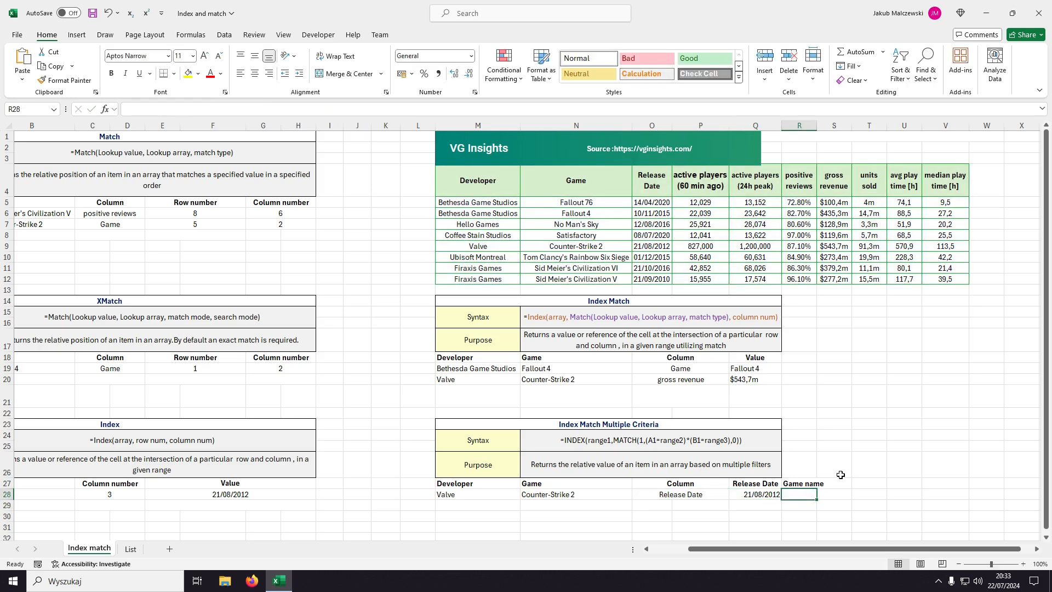
click(761, 495)
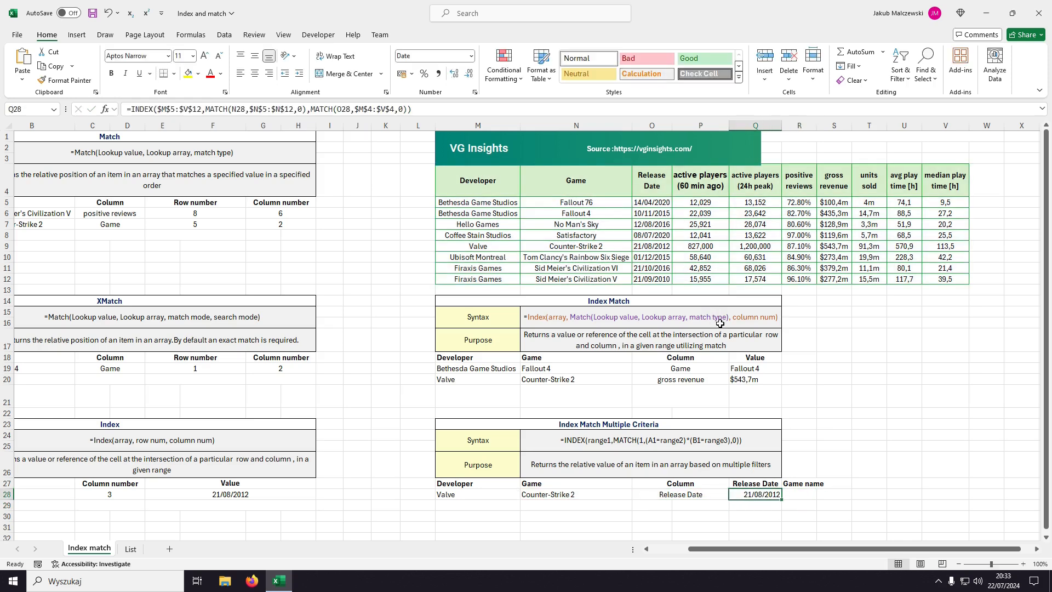
click(488, 494)
drag(489, 494, 558, 493)
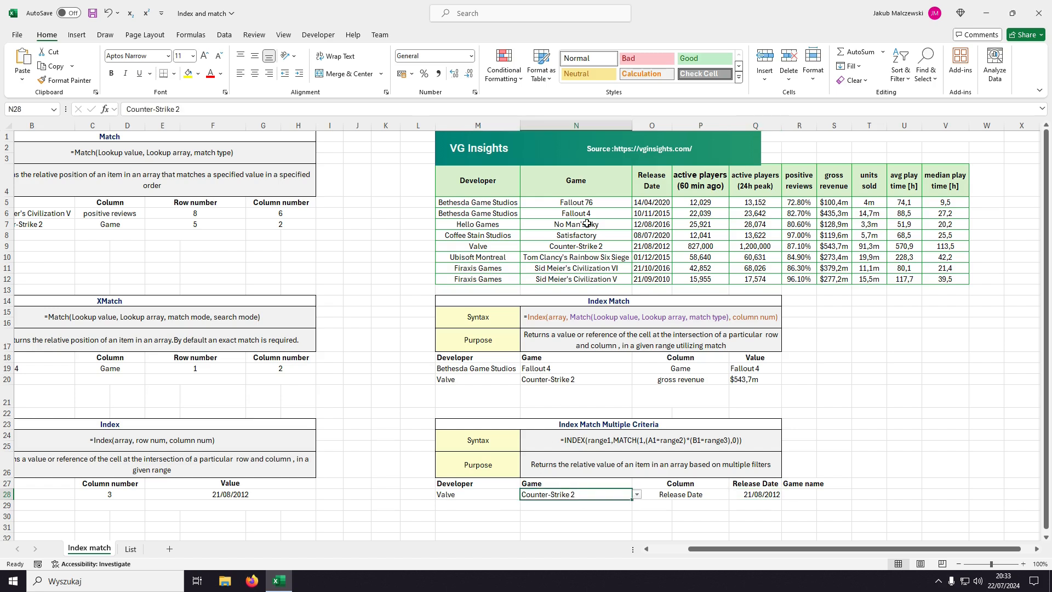
drag(490, 248, 654, 244)
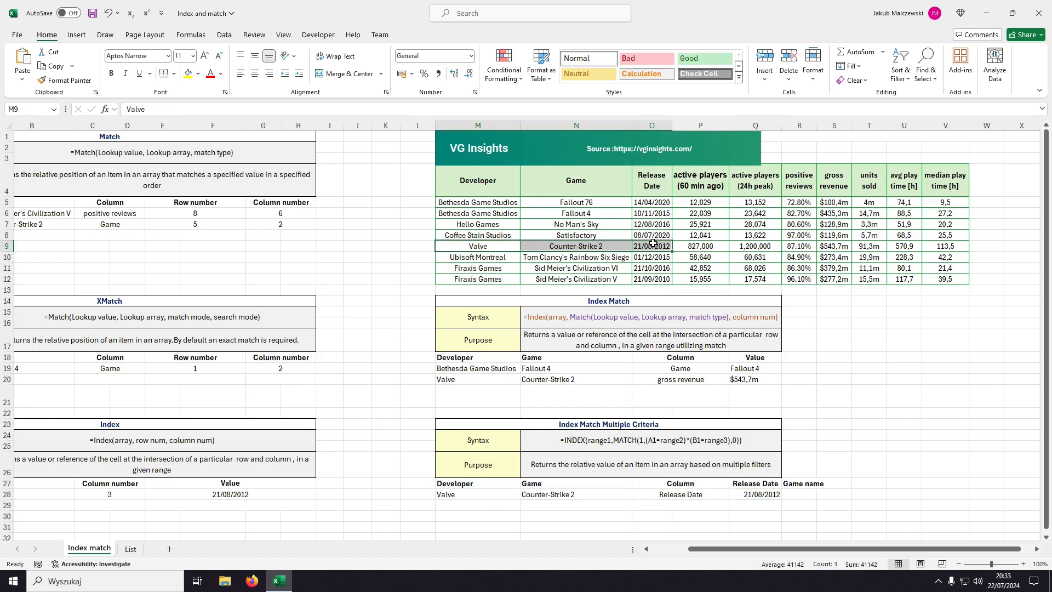
Step: Set developer M28 to Hello Games and game N28 to No Man's Sky, checking the Release Date formula in Q28
click(518, 494)
click(525, 495)
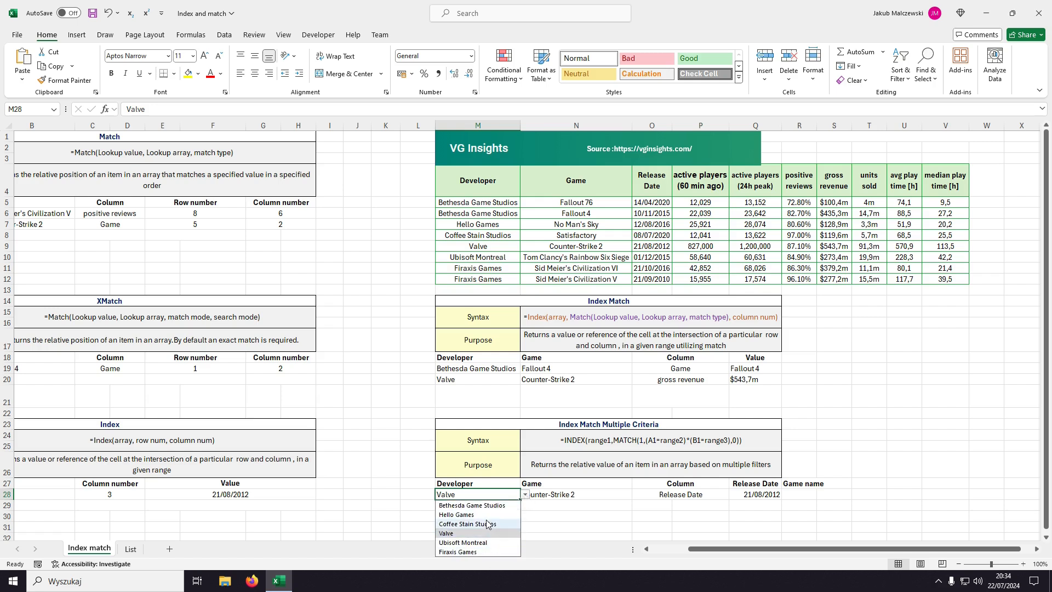
click(472, 514)
click(564, 496)
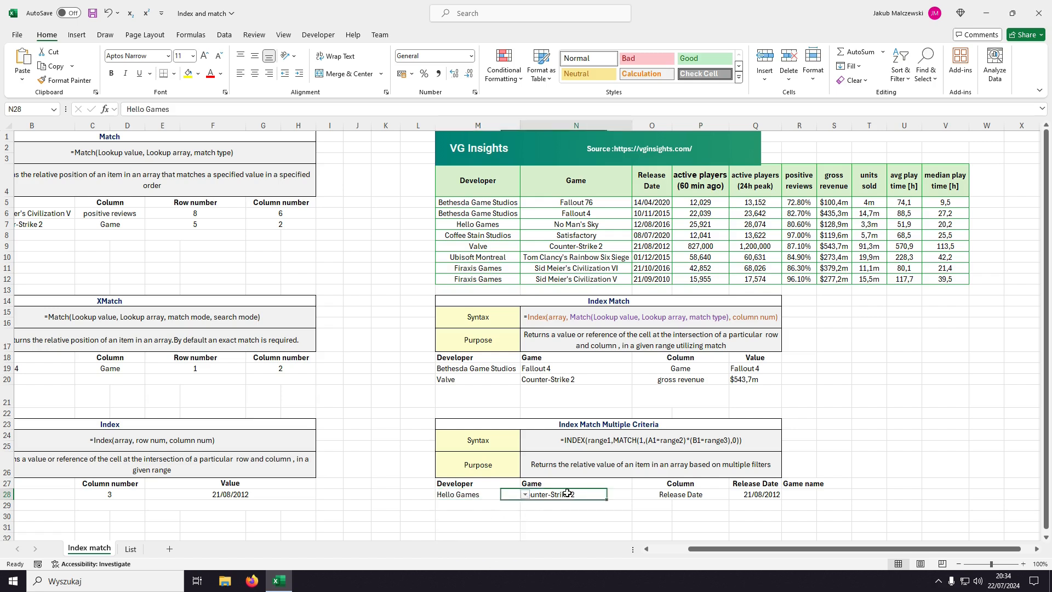
click(636, 495)
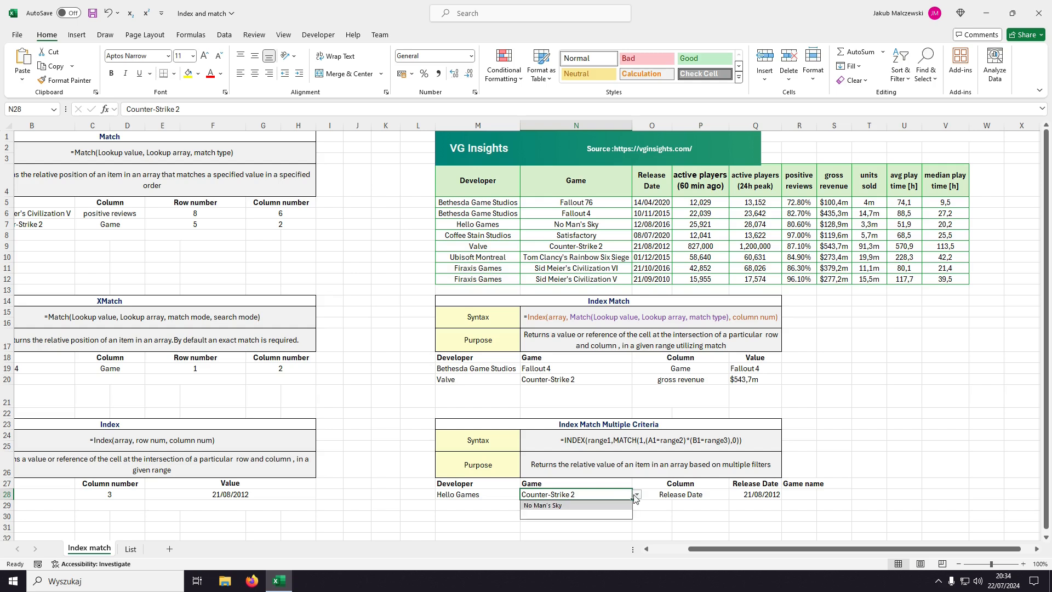
click(603, 510)
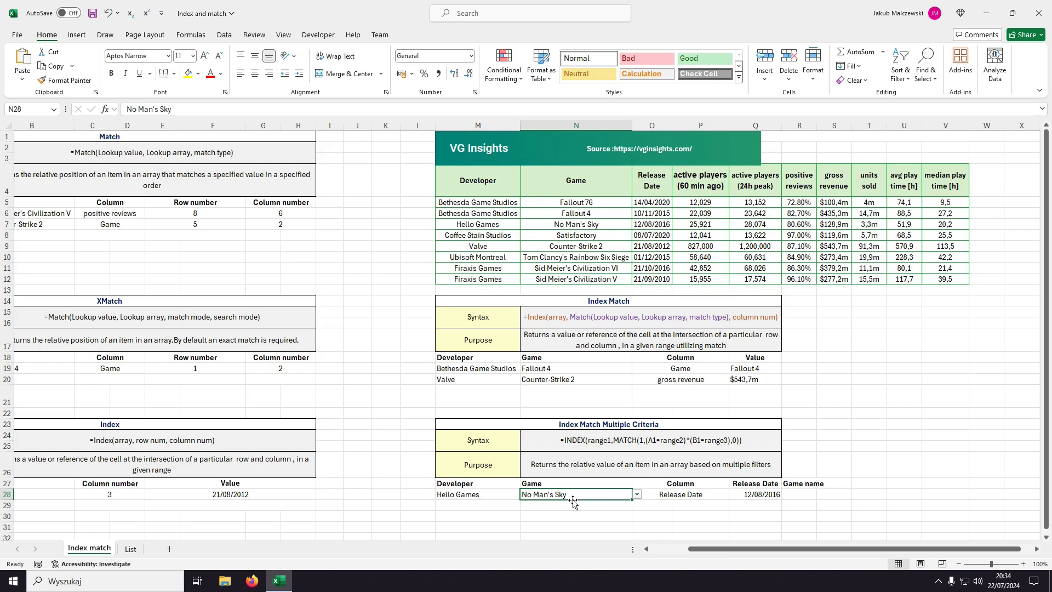
key(alt+Down)
key(Escape)
click(493, 495)
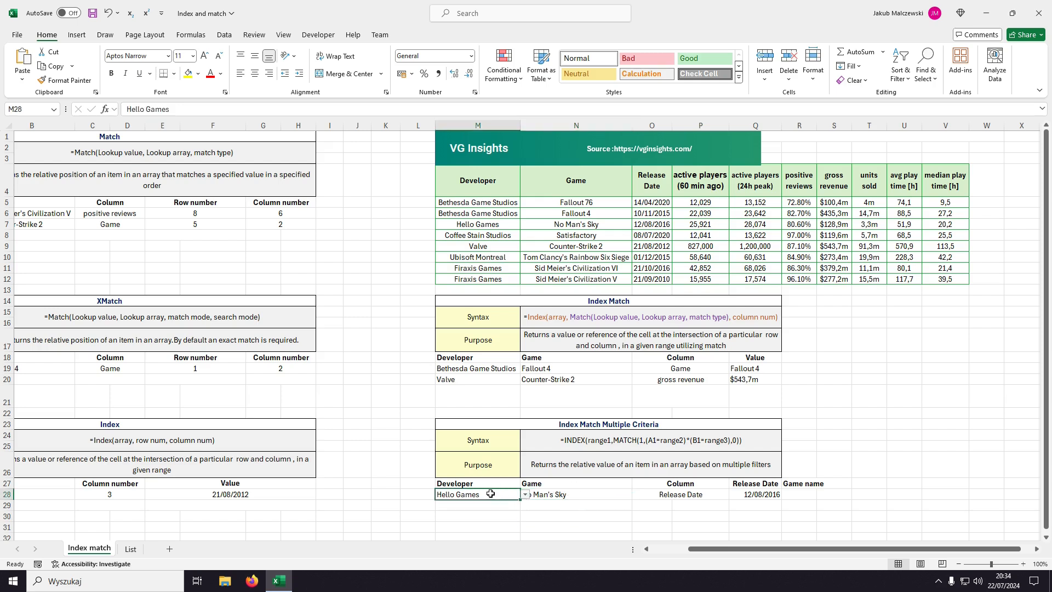
click(746, 495)
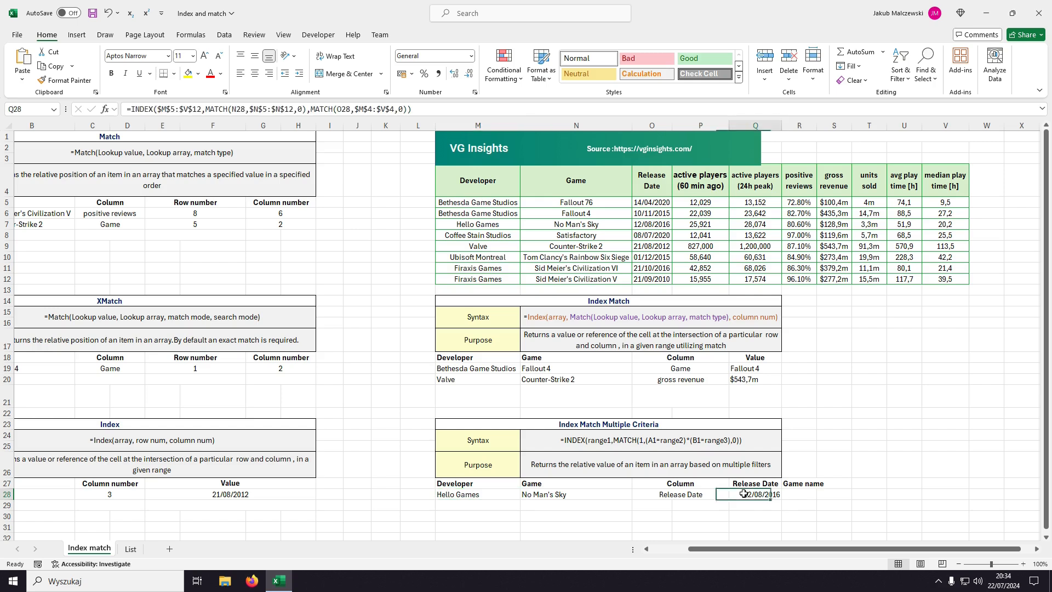
Step: Start an INDEX formula in Game name cell R28 with array N5:N12 and a nested MATCH whose lookup value is 1
click(797, 495)
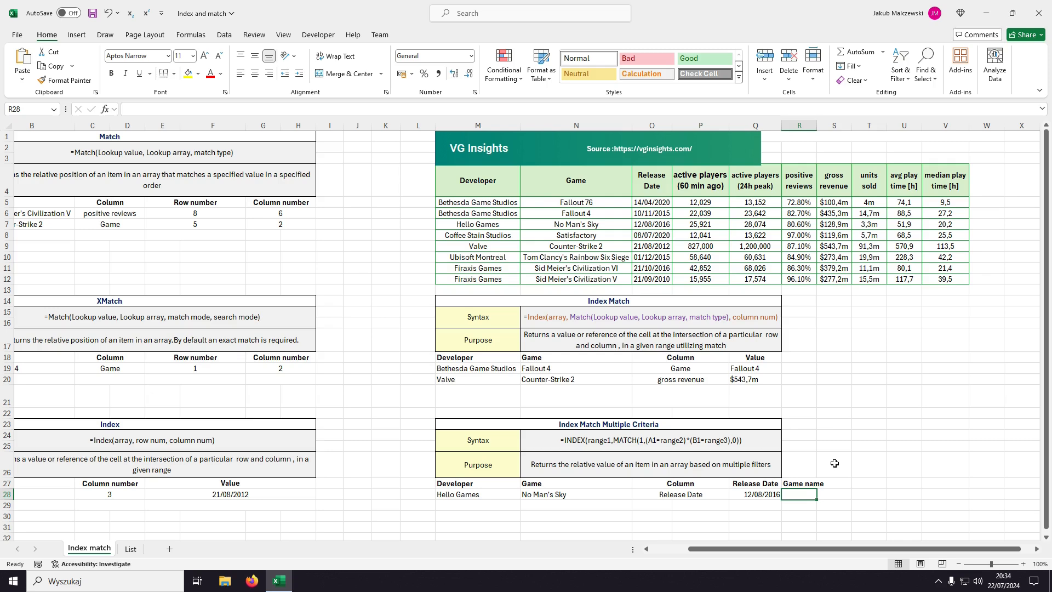
text(=INDEX()
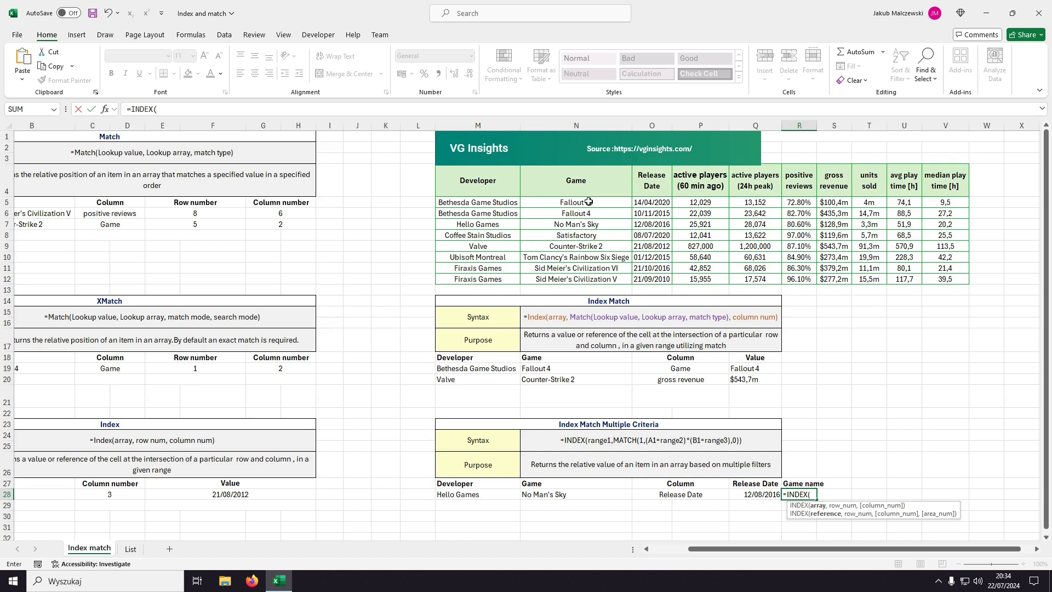
drag(588, 201, 580, 260)
text(,)
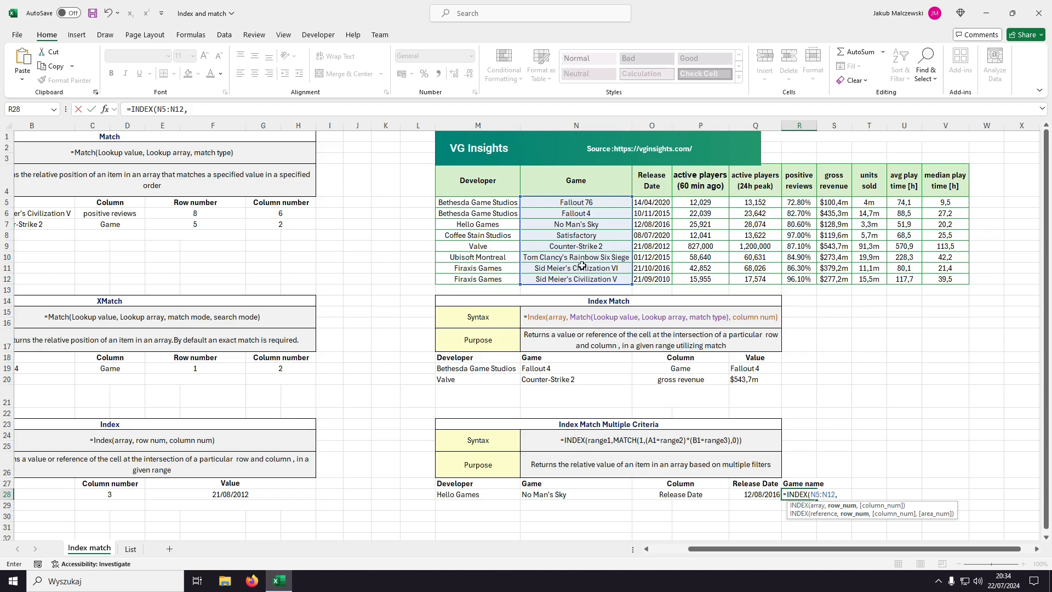
text(MATC)
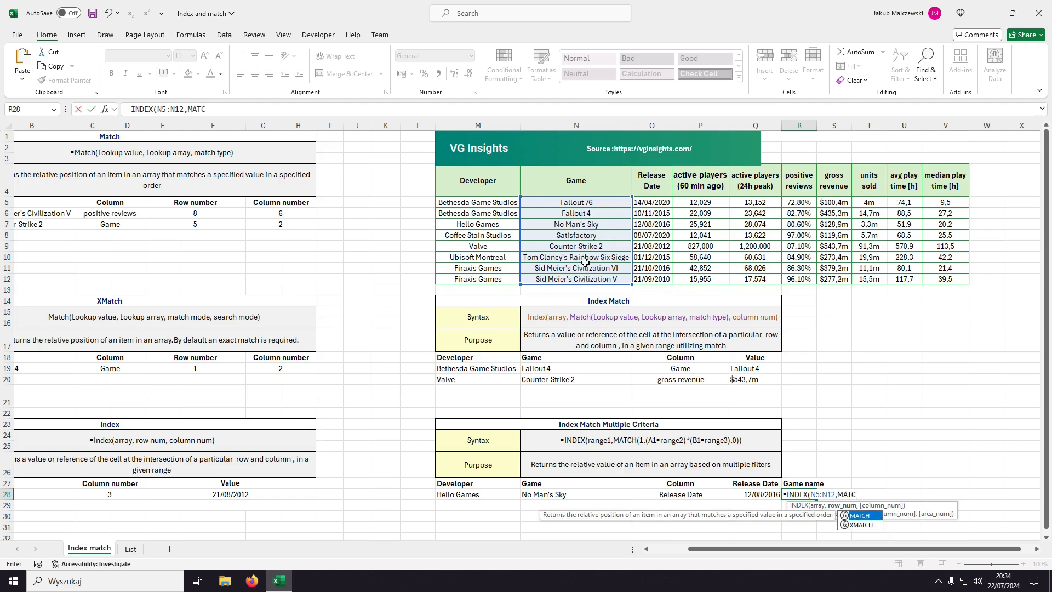
key(Tab)
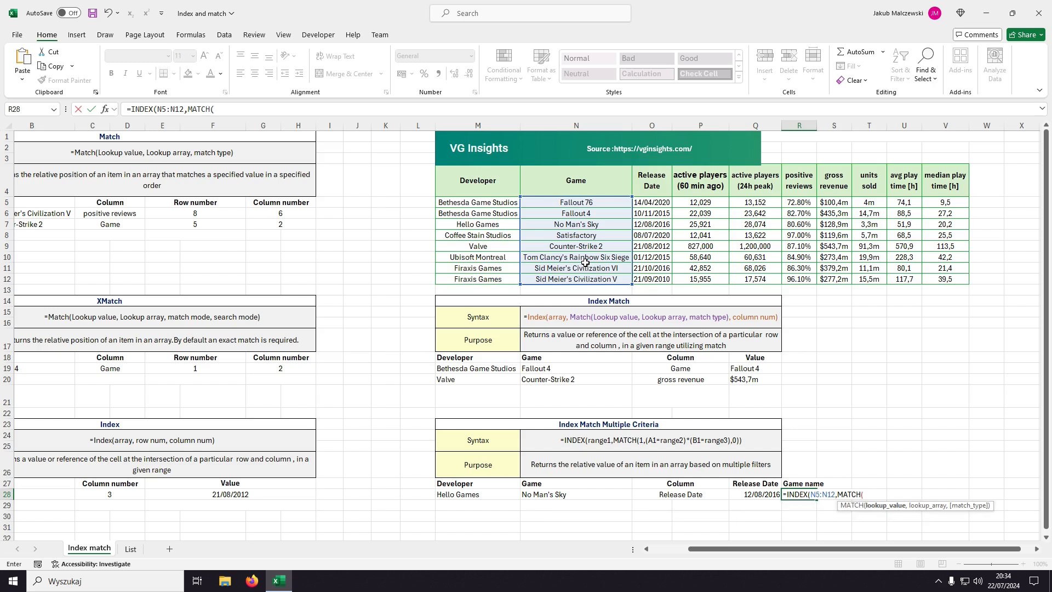
text(1,()
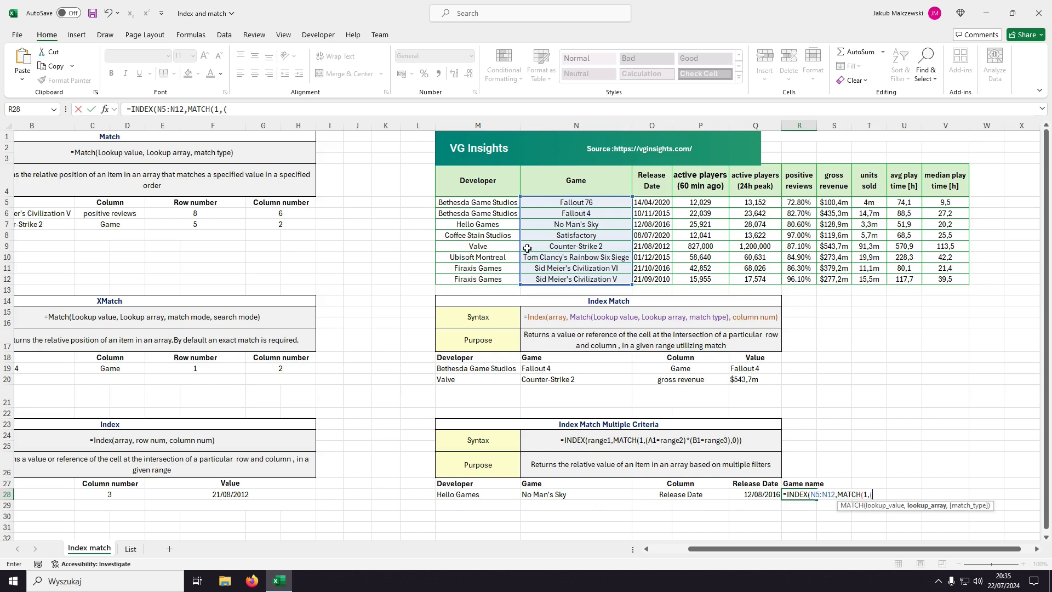
Step: Add the first MATCH criterion, comparing developer range M5:M12 with M28, and multiply it by a second bracketed criterion
drag(482, 202, 478, 279)
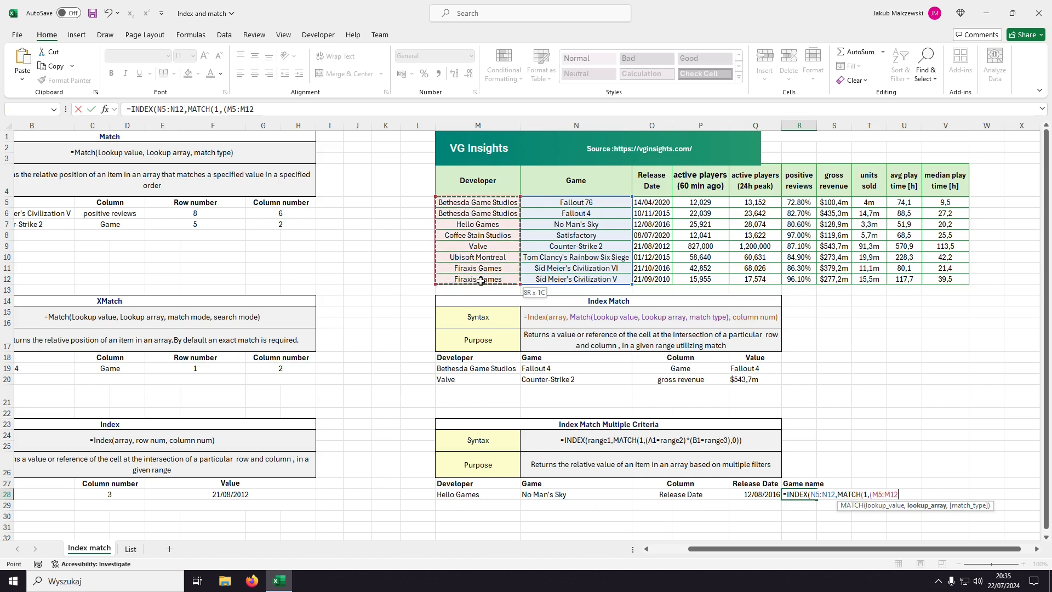
text(=)
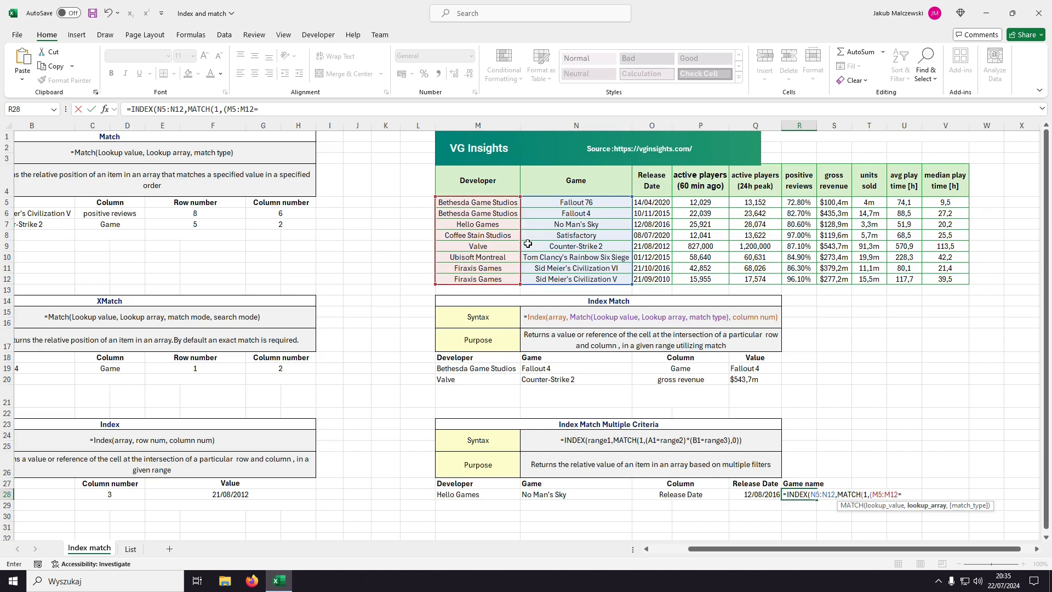
click(485, 495)
text()*()
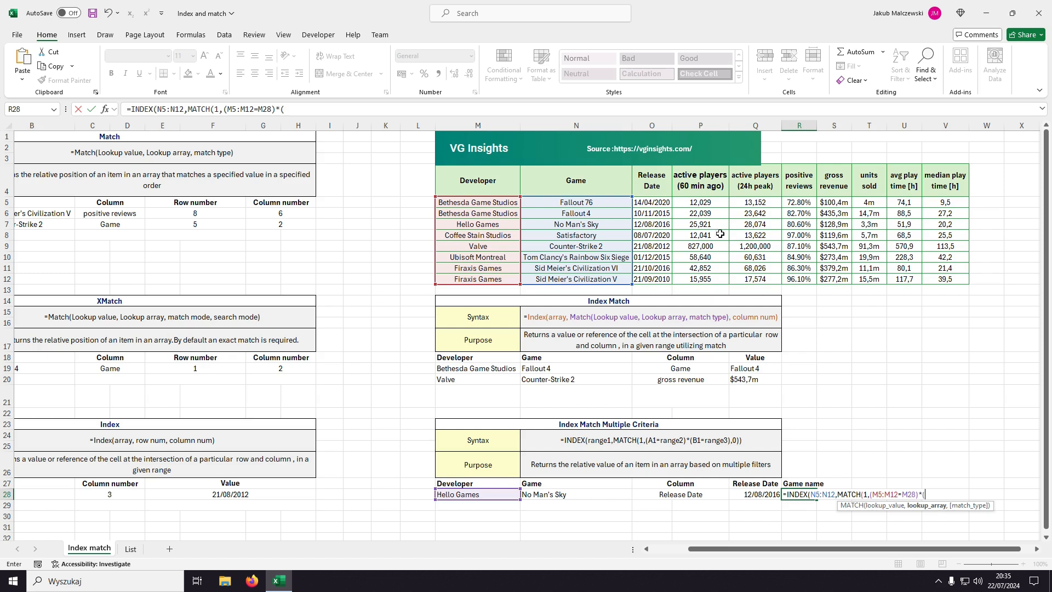
Step: Complete the R28 formula with the release date criterion O5:O12=Q28 and match type 0
drag(652, 203, 652, 277)
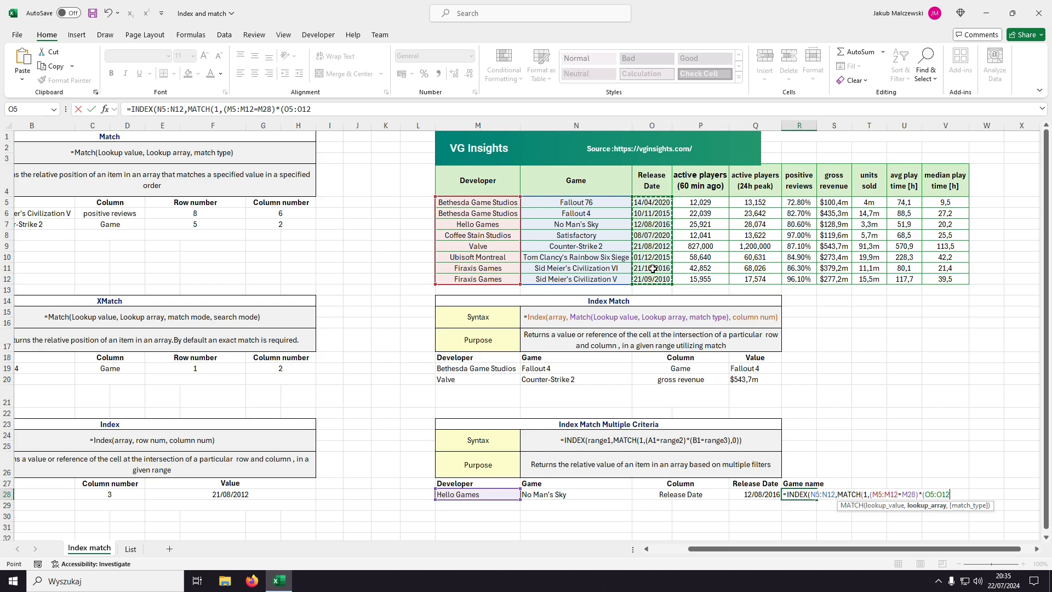
text(=)
click(760, 489)
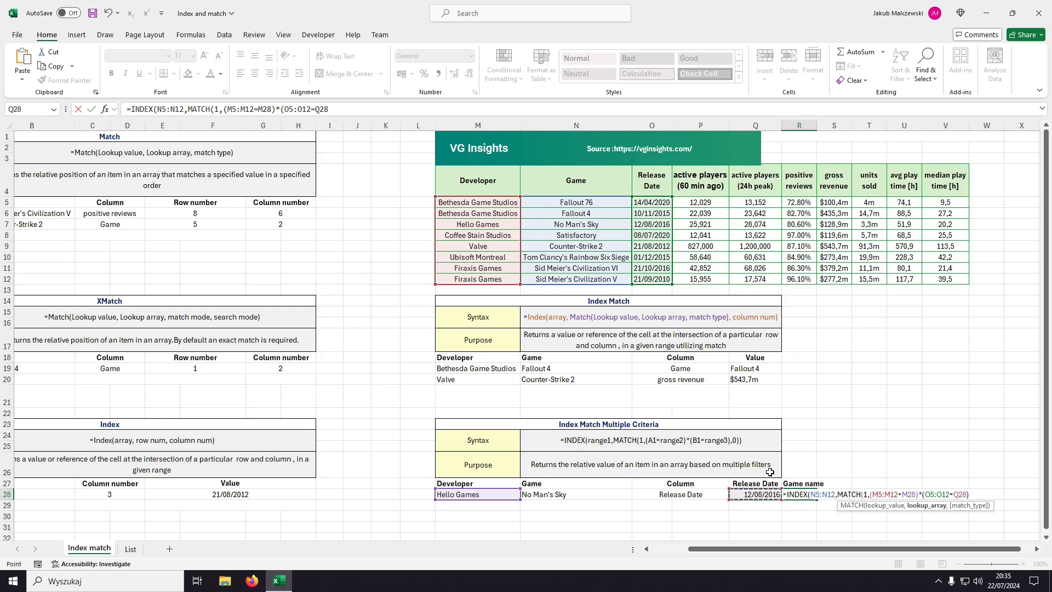
text(),0)
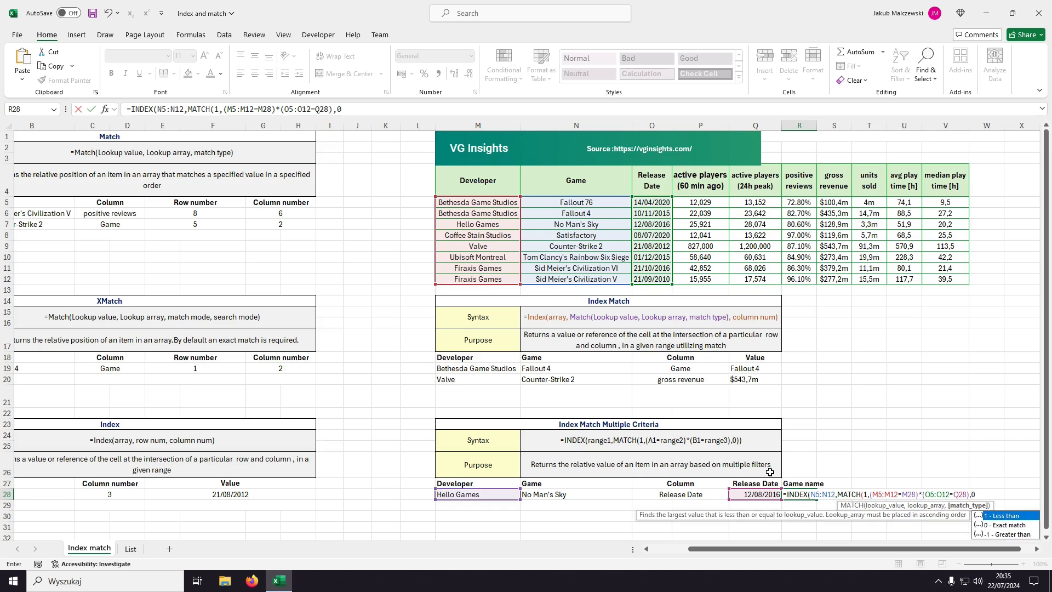
text()))
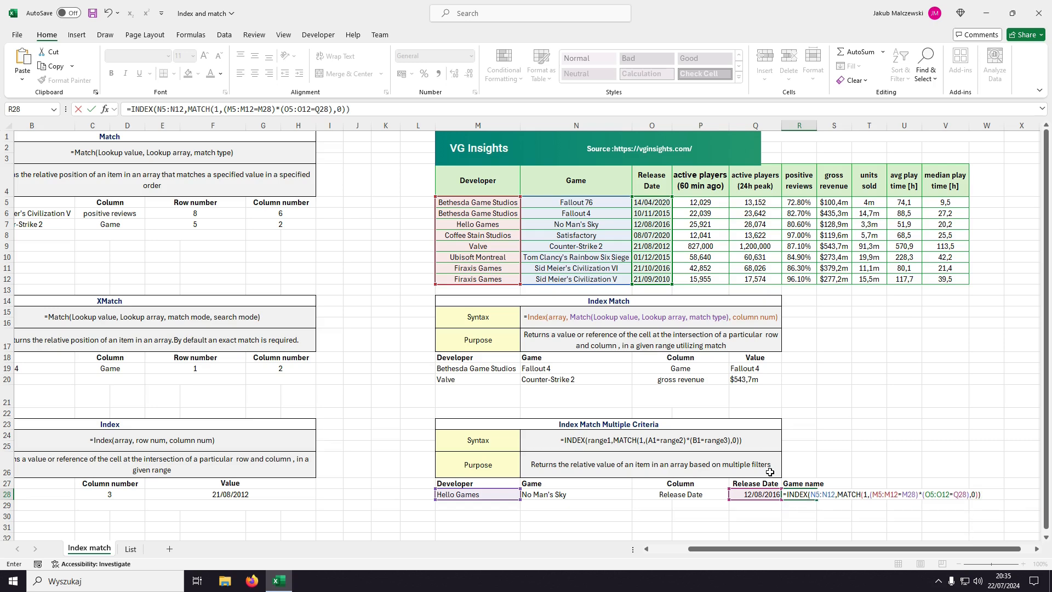
key(Return)
key(Up)
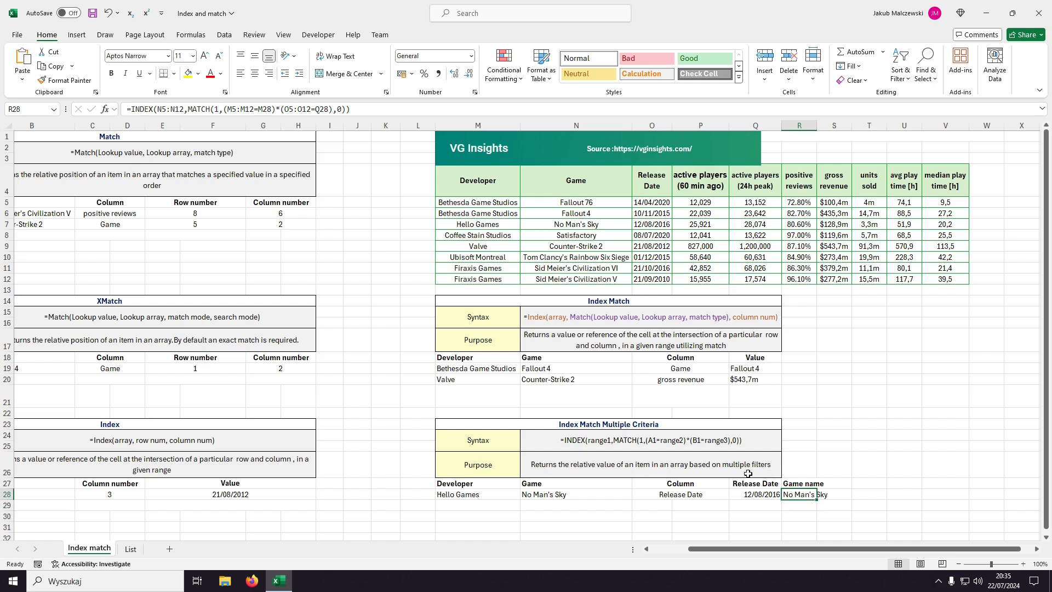
Step: Set developer M28 to Firaxis Games and game N28 to Sid Meier's Civilization V
click(515, 496)
click(525, 495)
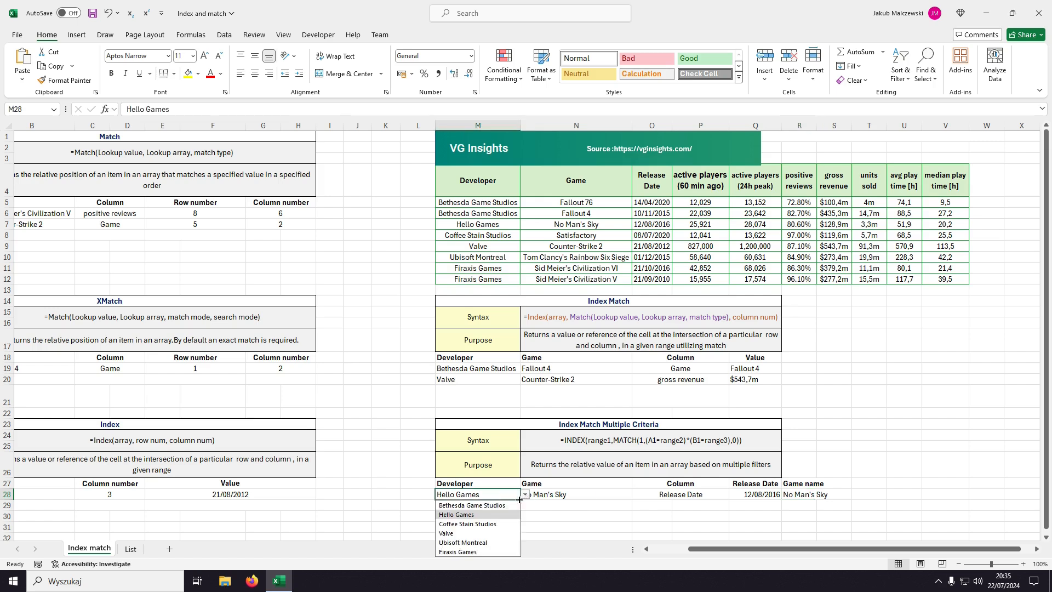
click(477, 553)
click(557, 497)
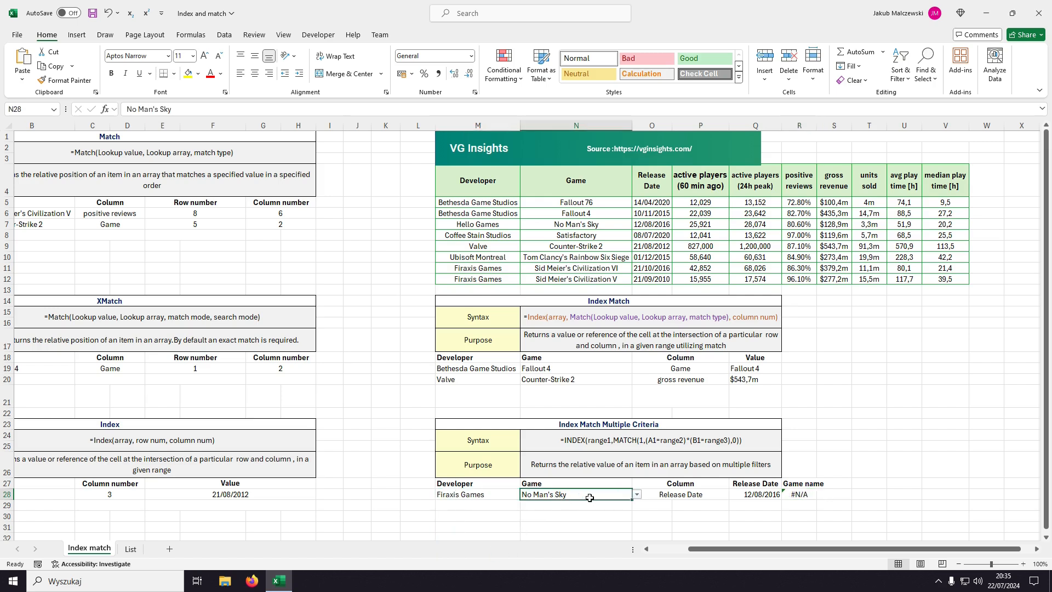
click(637, 495)
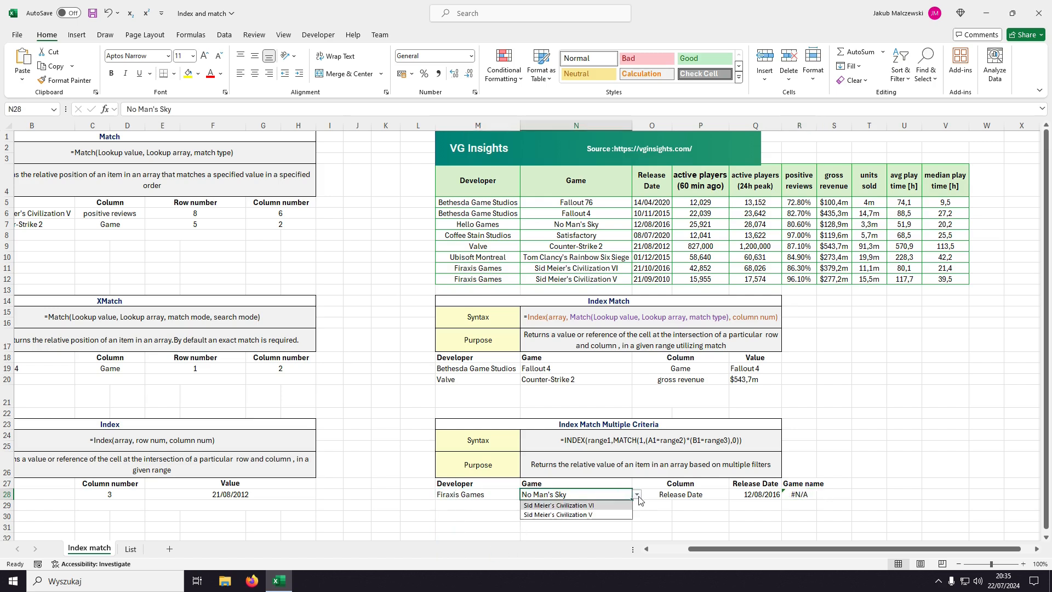
click(597, 516)
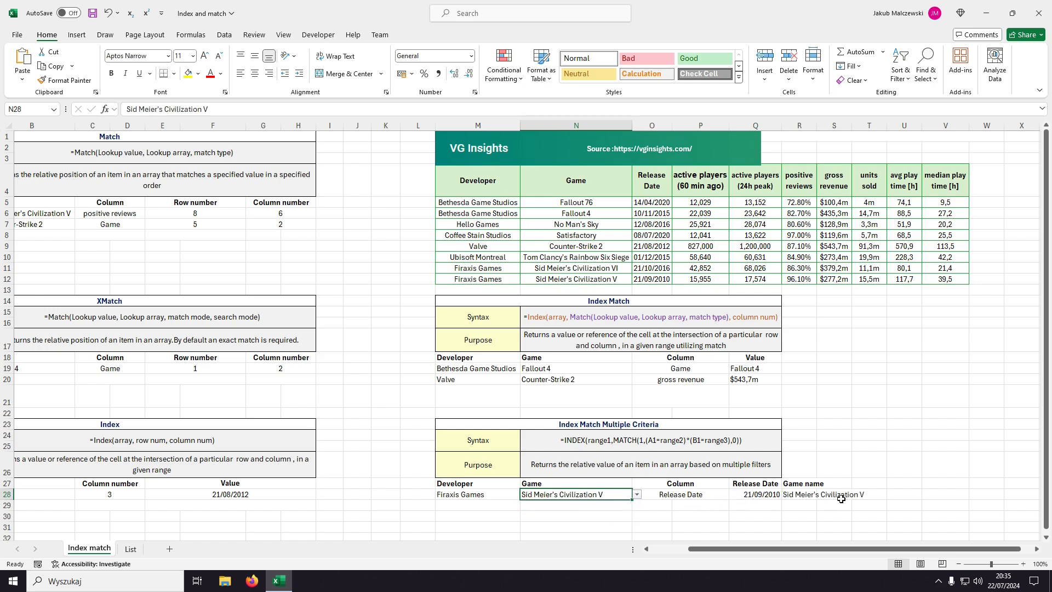
Step: Start Evaluate Formula on Game name cell R28 and evaluate the developer criterion M5:M12=M28
click(790, 494)
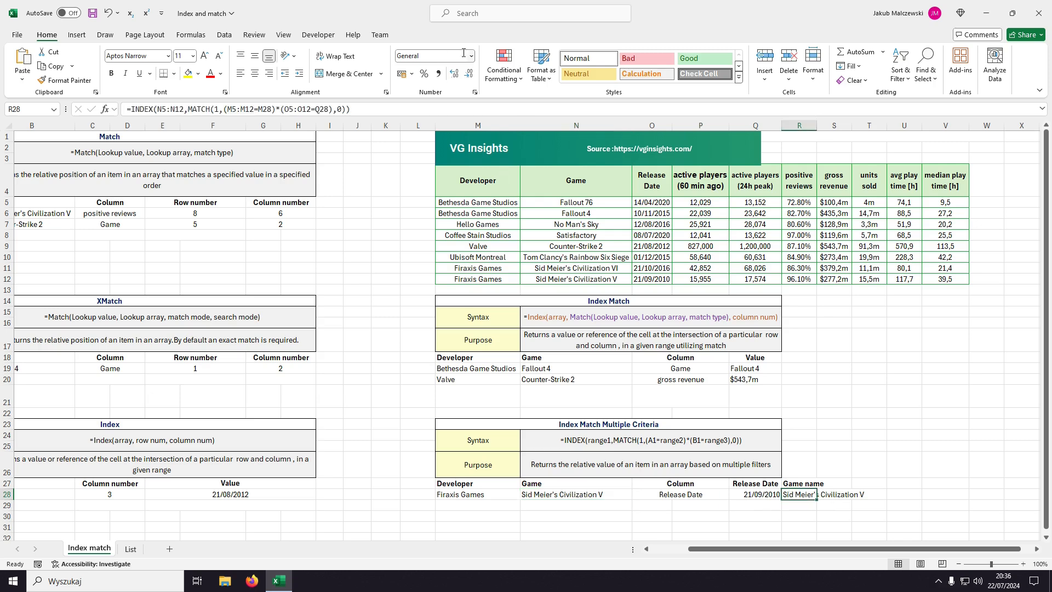
click(194, 35)
click(632, 80)
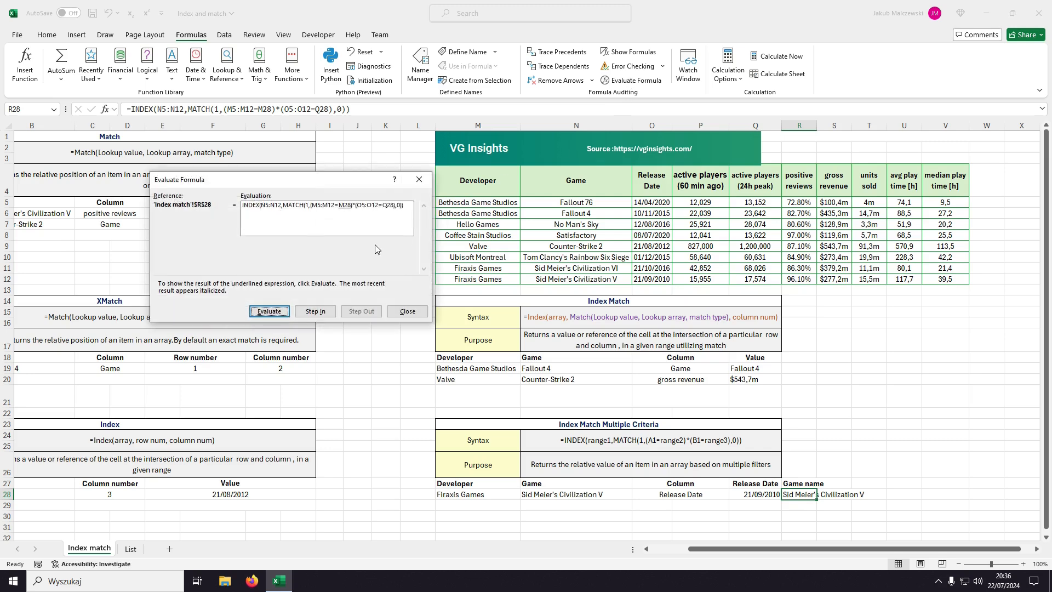
click(270, 311)
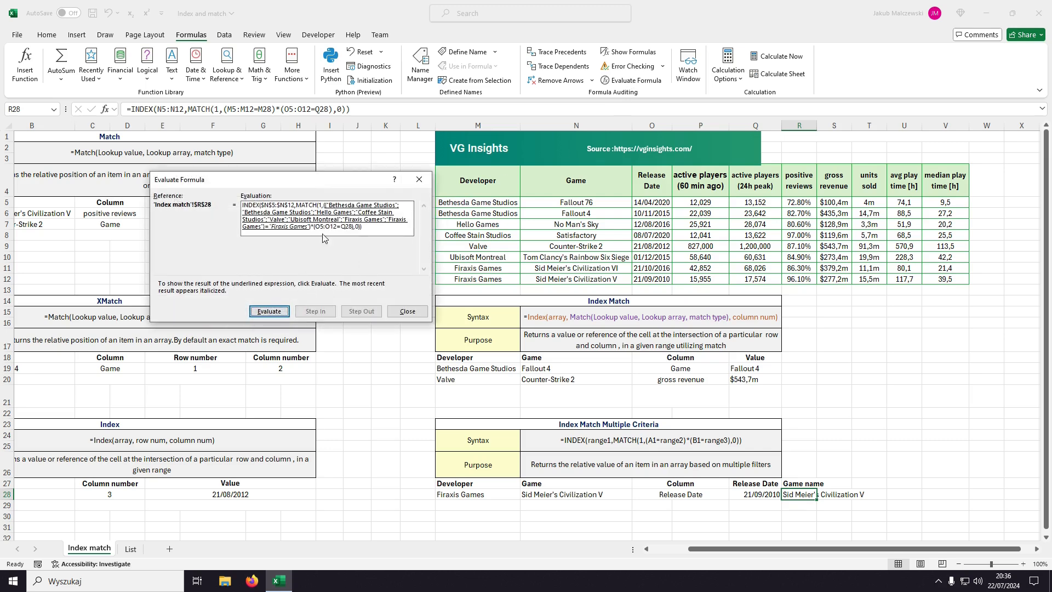
click(282, 311)
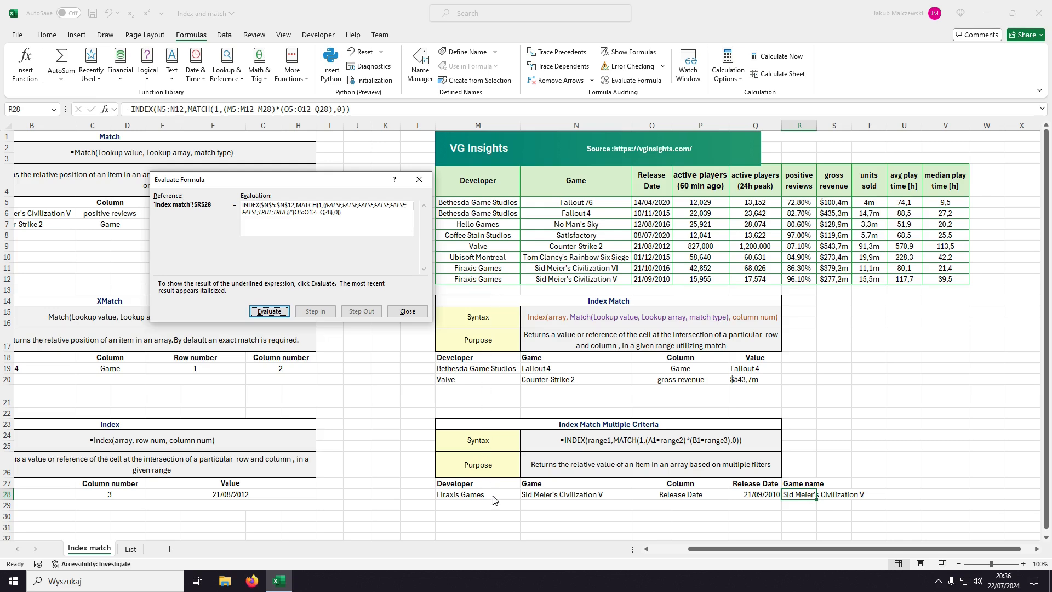
Step: Evaluate the release date criterion O5:O12=Q28 and its multiplication with the developer criterion
click(273, 315)
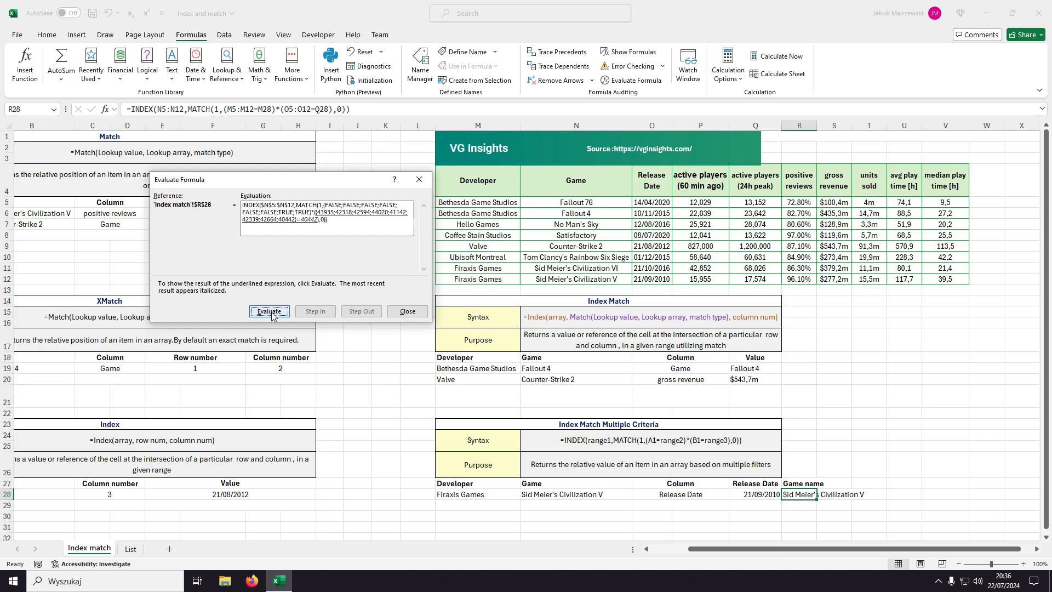
click(270, 312)
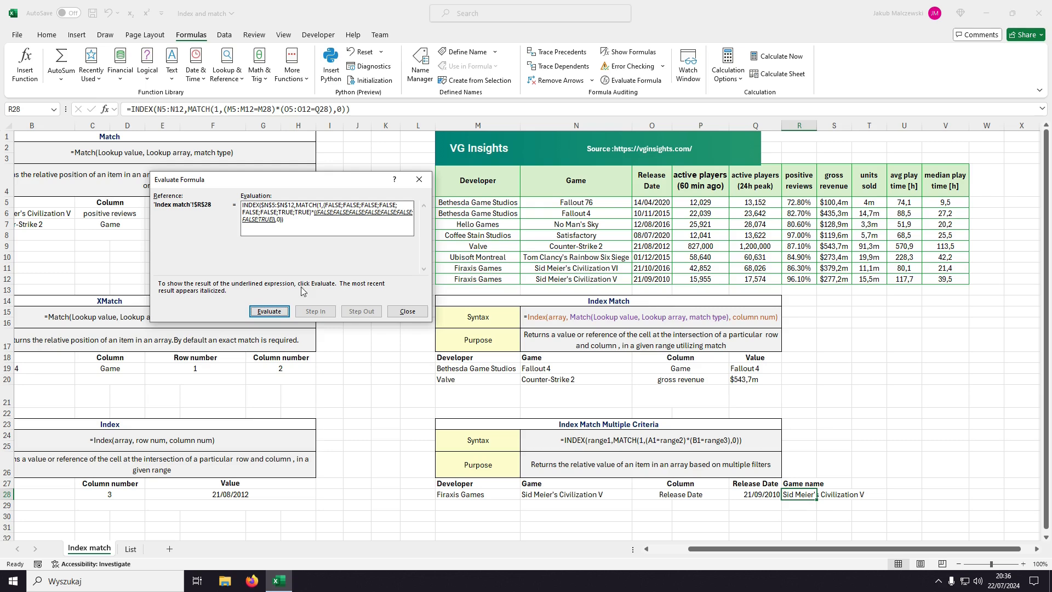
click(281, 314)
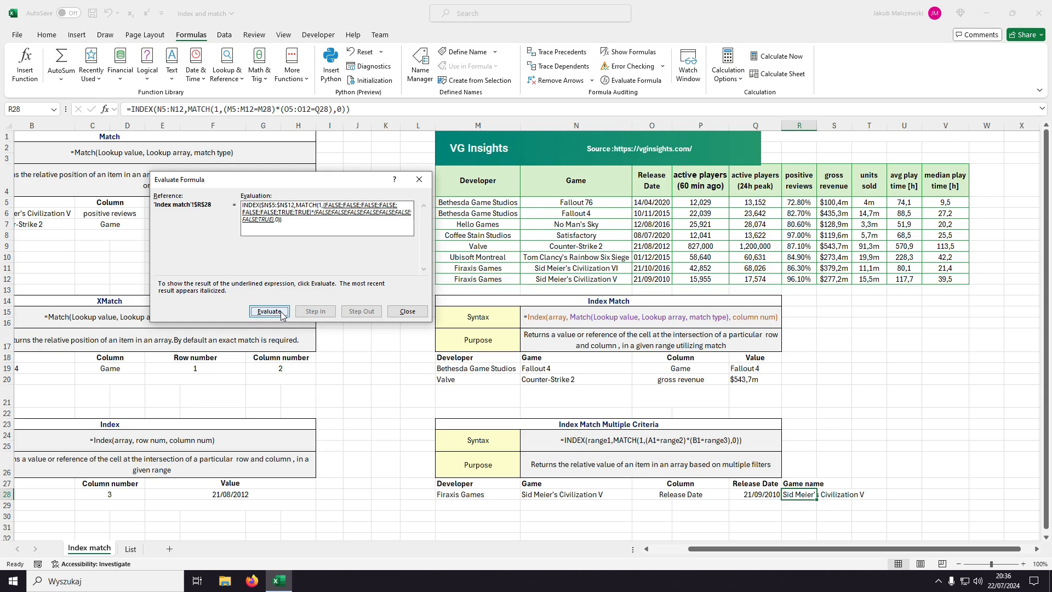
click(283, 312)
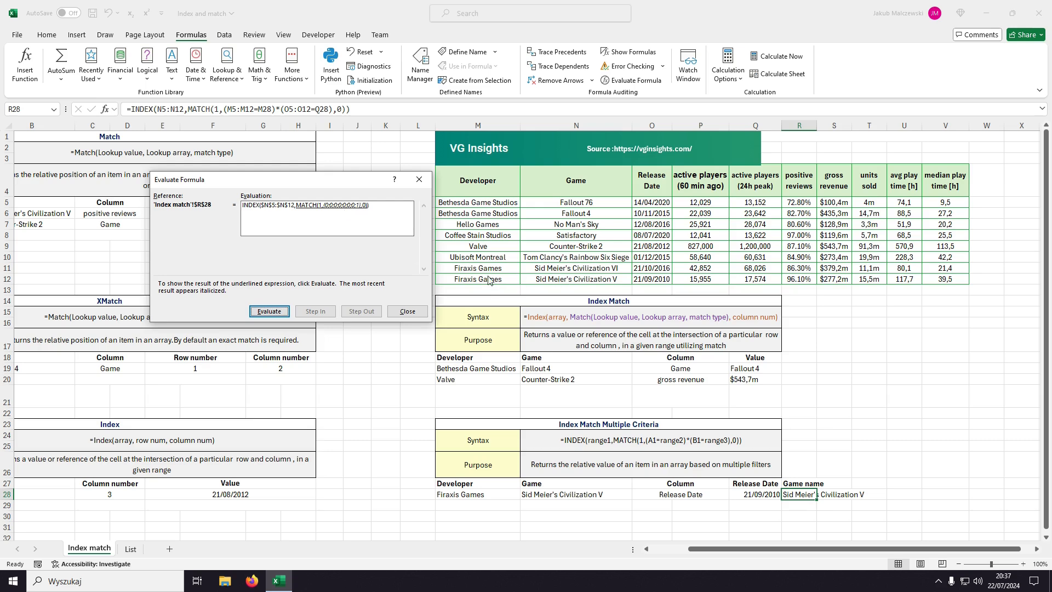
Step: Evaluate the remaining MATCH and INDEX parts of the R28 formula through to the final result, and close the evaluation
click(276, 310)
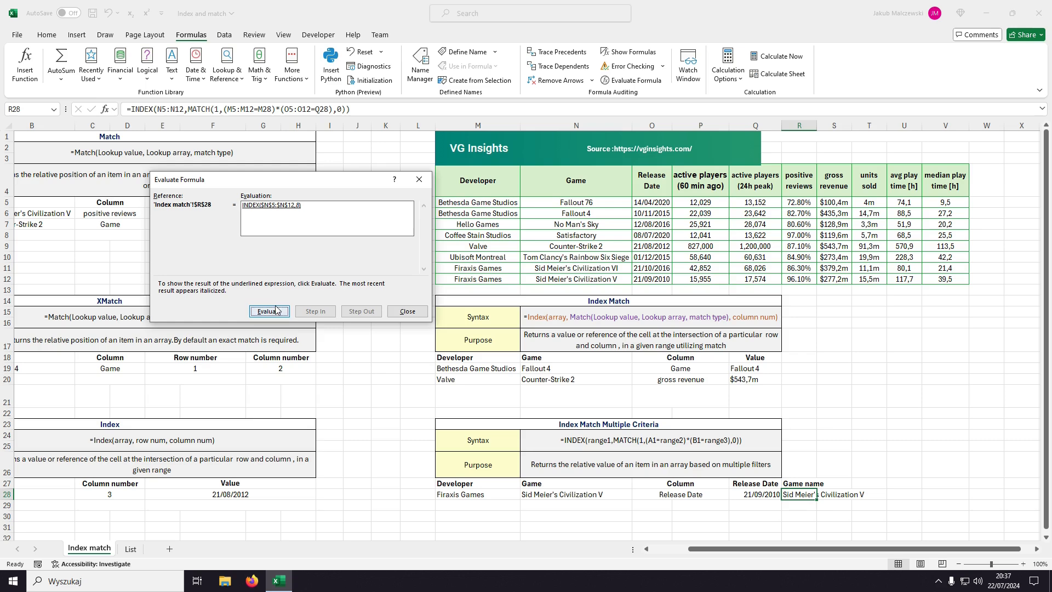
click(270, 311)
click(269, 312)
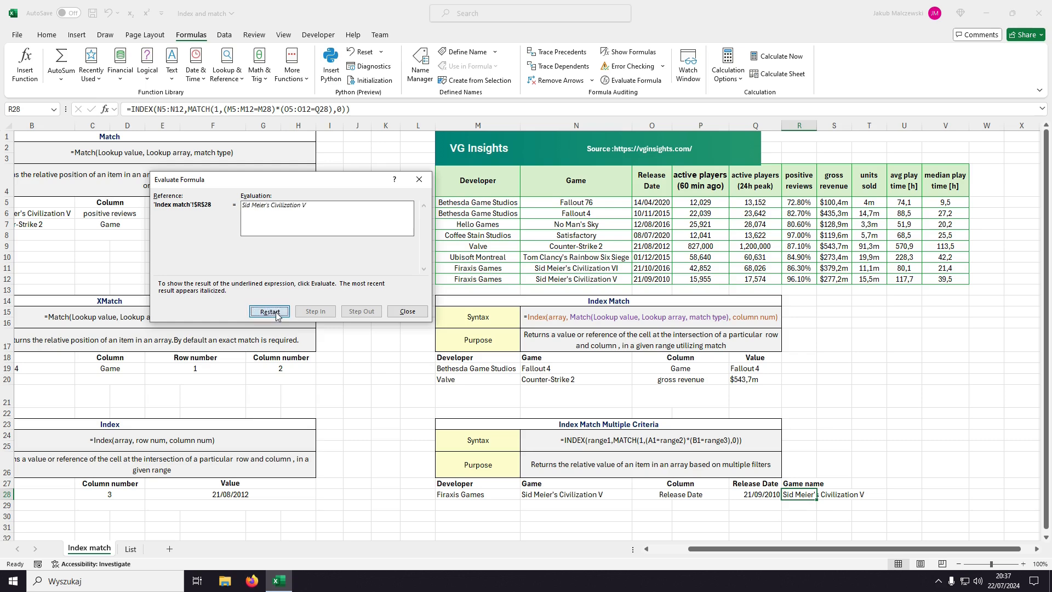
click(407, 313)
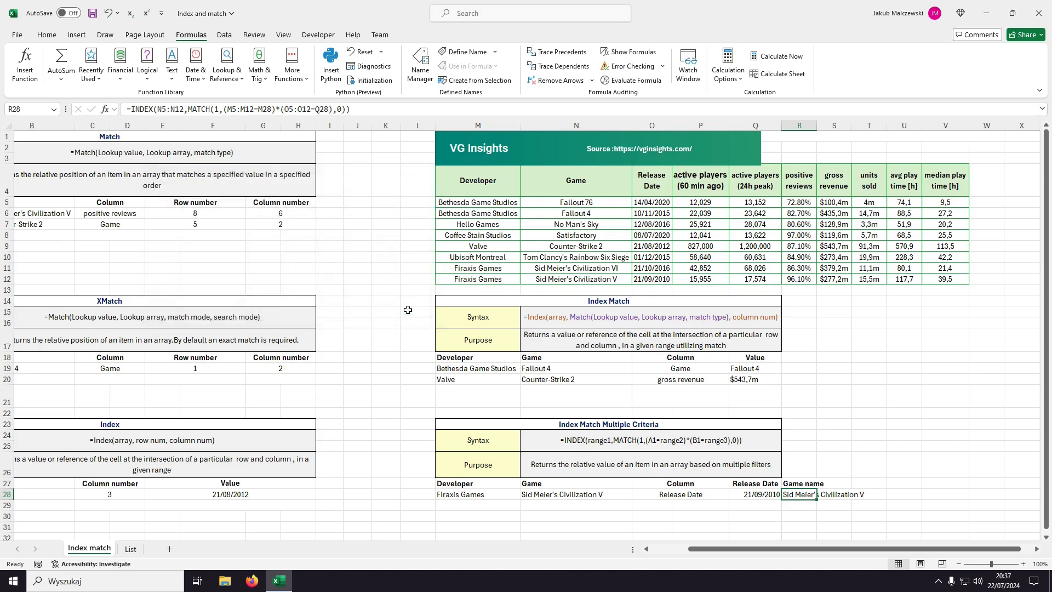
Step: Highlight the lookup value 1 inside the MATCH part of the R28 formula, leaving the formula as it is
click(219, 109)
double_click(217, 109)
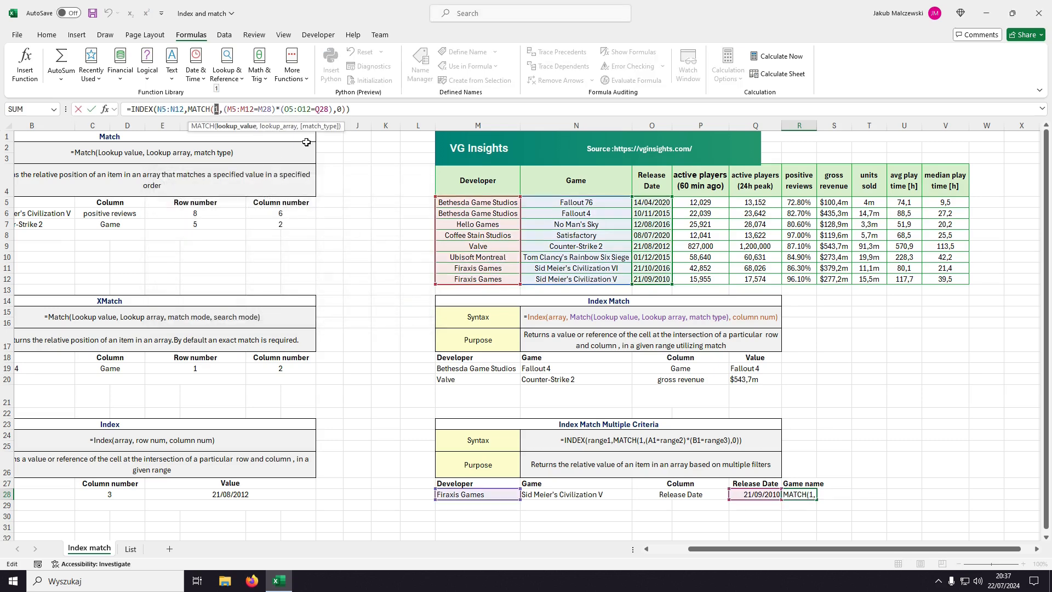
key(Return)
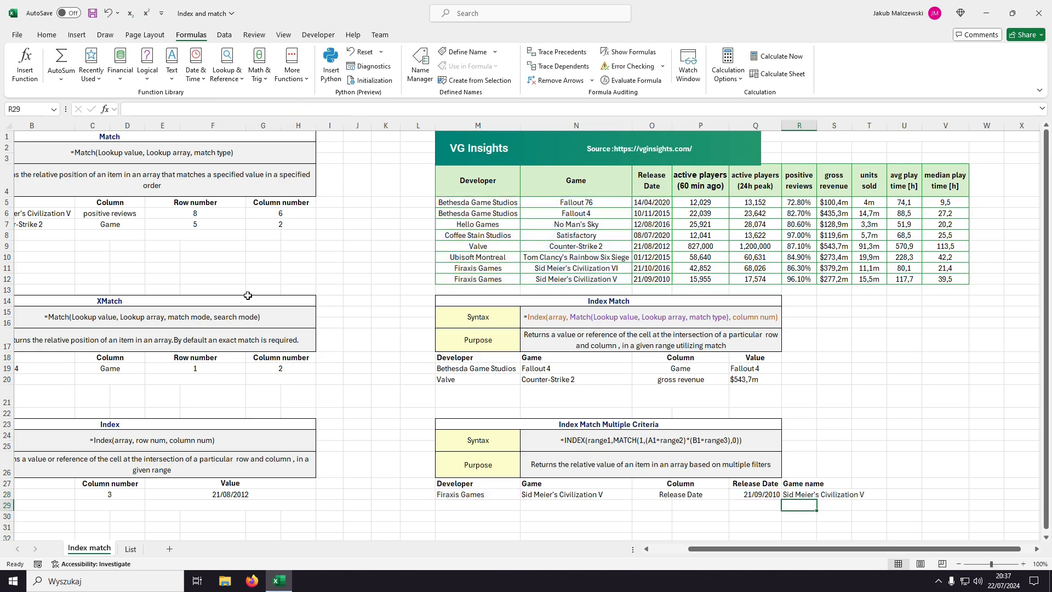